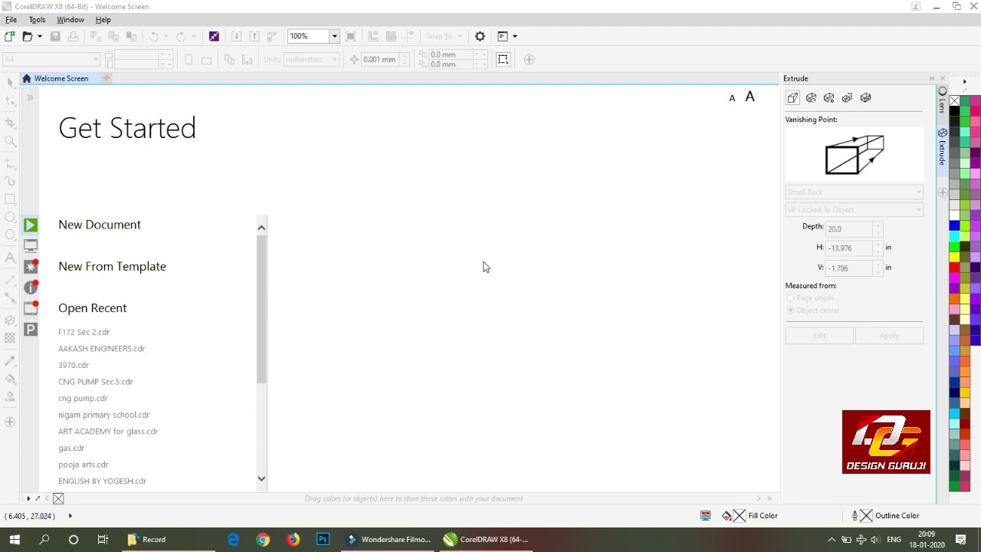
- Create a new 24 × 24 inch document in RGB colour mode at 150 dpi
left_click(119, 224)
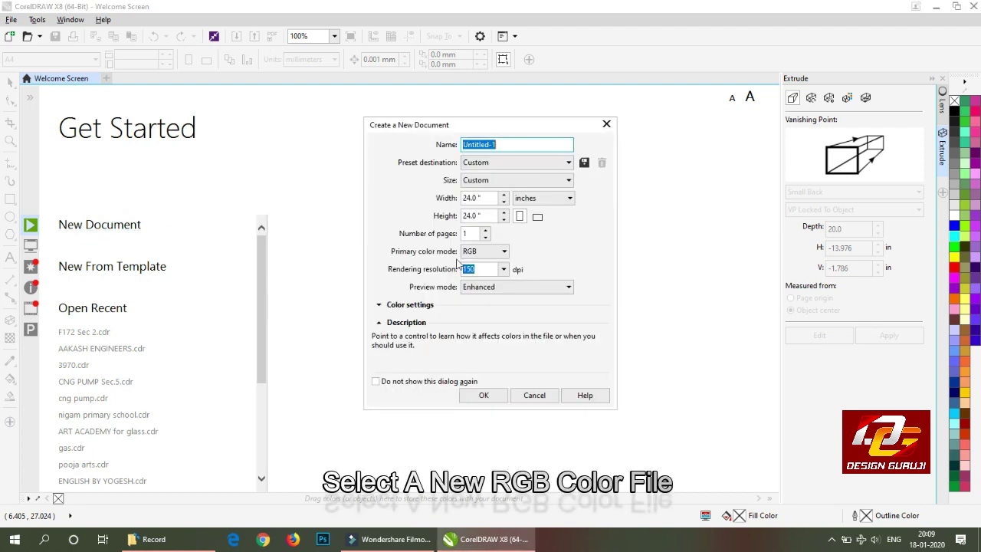
left_click(481, 396)
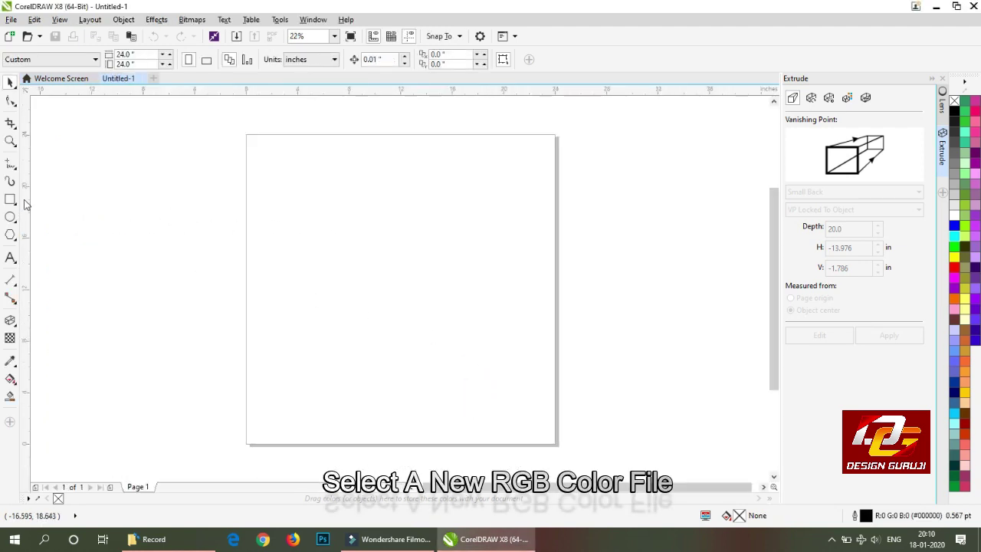
- Draw a rectangle in the page's upper-left area and set its size to 8 × 8 inches
left_click(10, 199)
left_click_drag(293, 158, 382, 270)
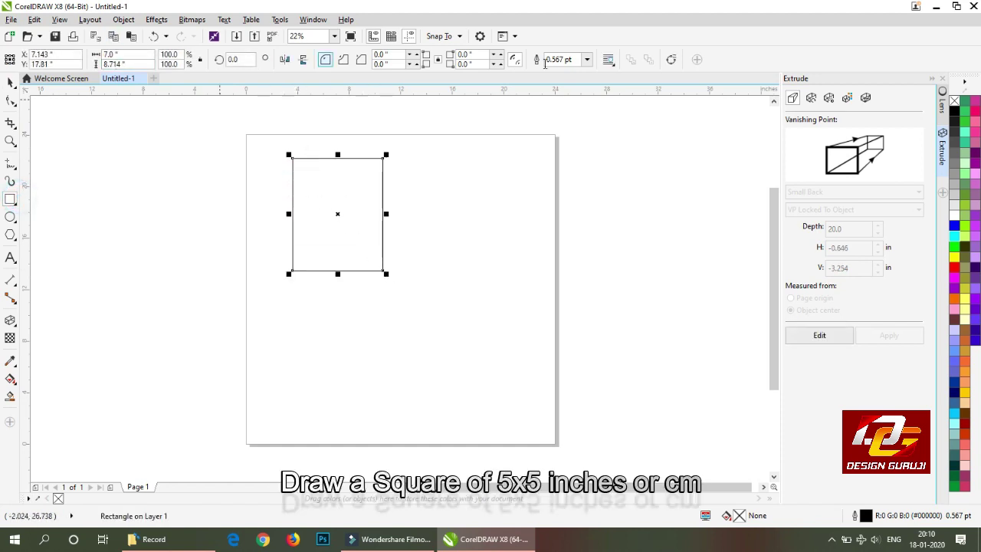
left_click(933, 78)
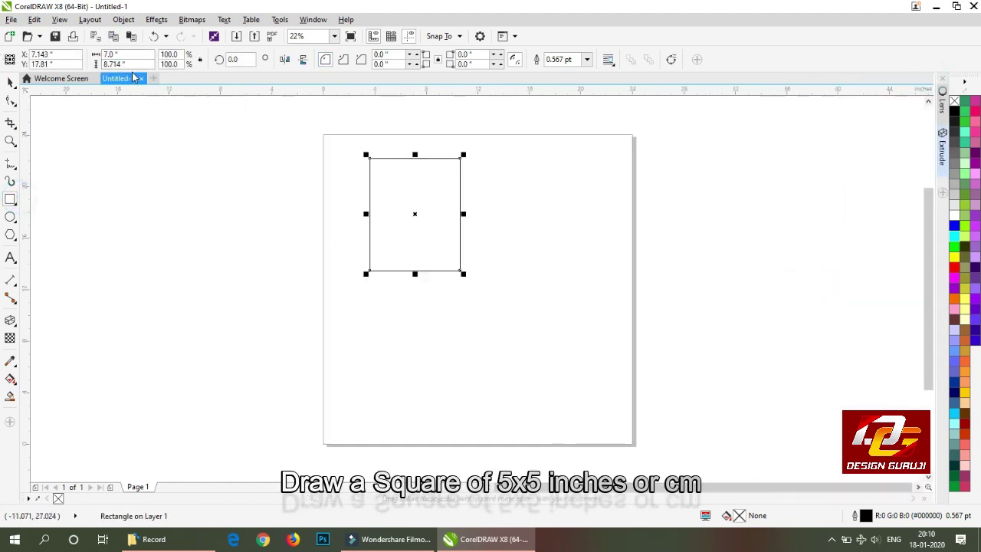
left_click(113, 52)
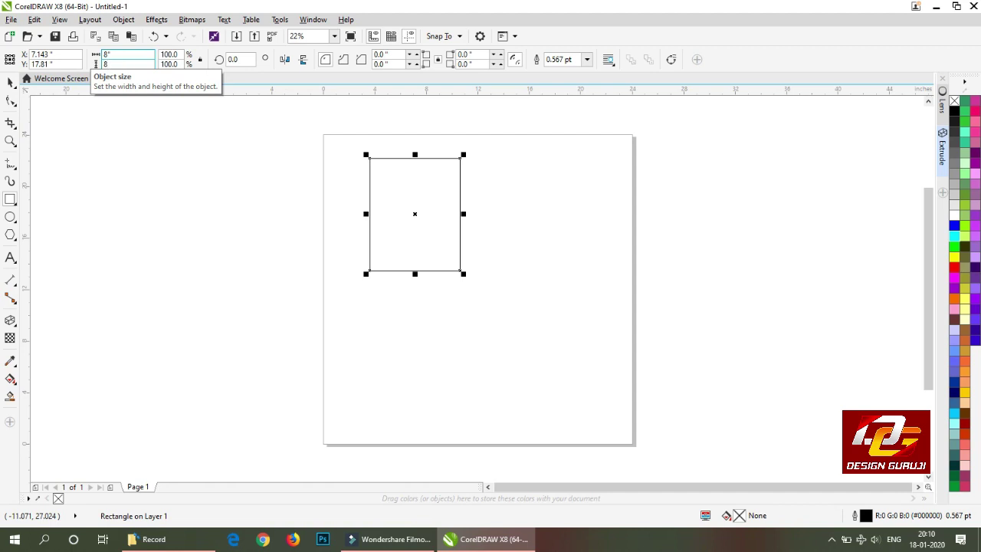
left_click(10, 83)
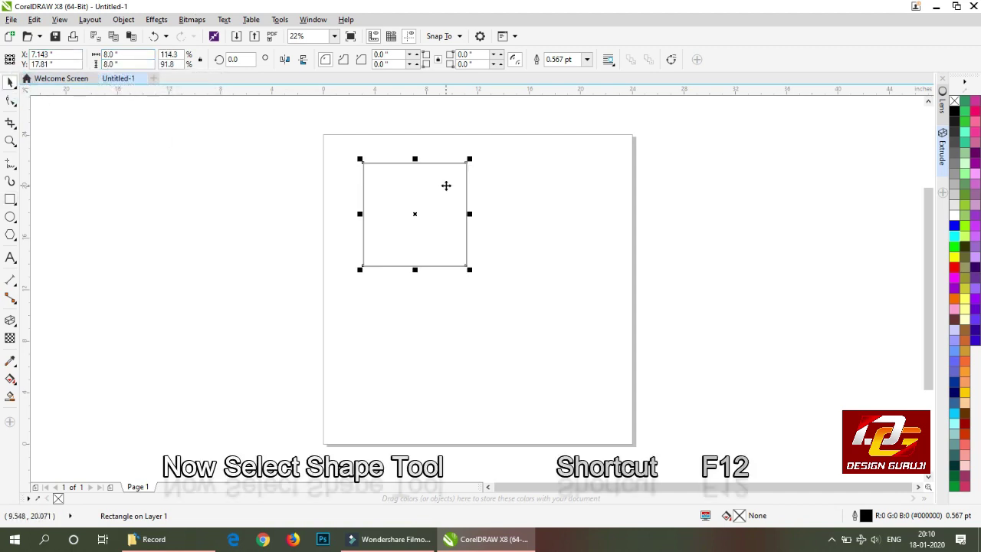
- Round only the square's bottom-right corner with the Shape tool to a radius of about 2.1 inches
scroll(443, 224, "up", 2)
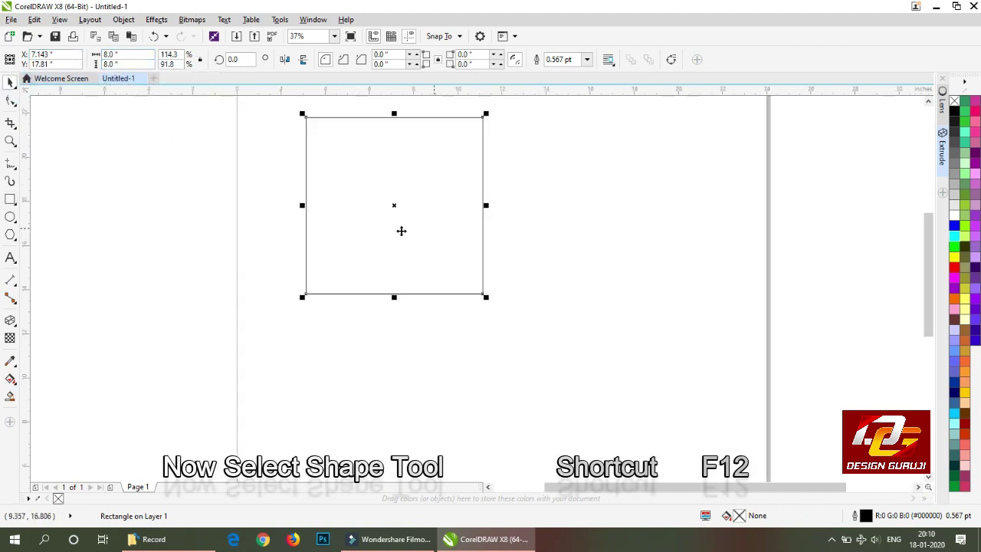
left_click(10, 102)
left_click(481, 294)
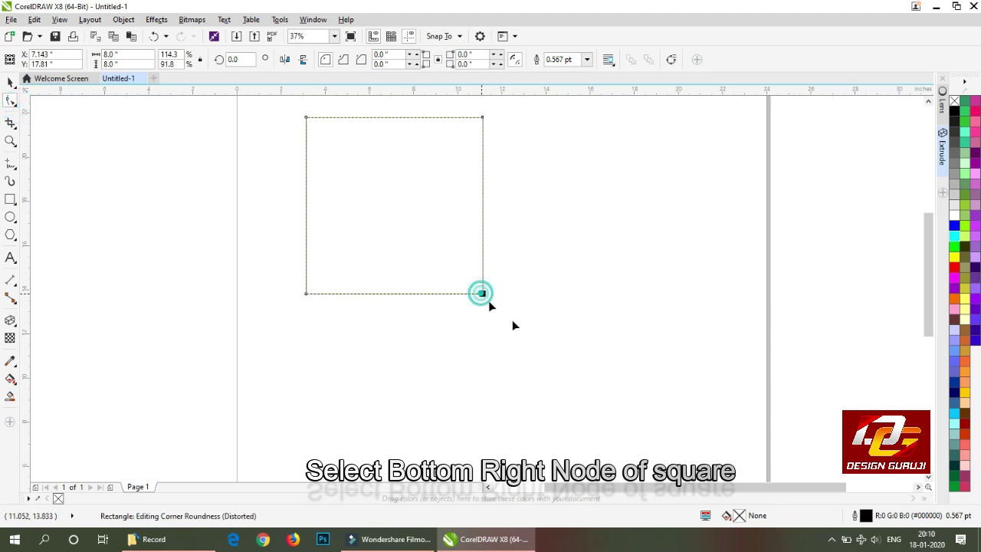
left_click_drag(483, 295, 438, 252)
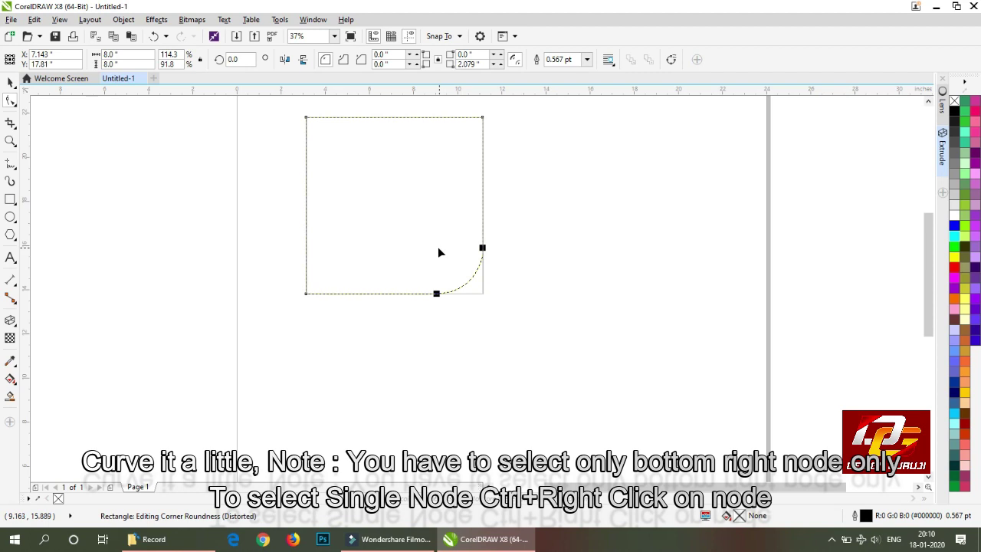
left_click(10, 82)
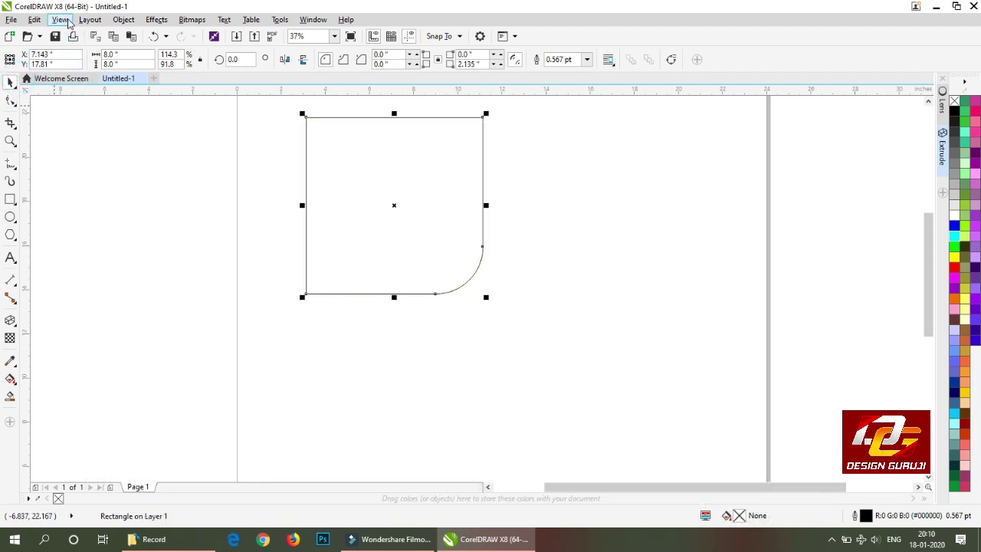
- Make a copy of the square and mirror it horizontally so it adjoins the original's right edge
left_click(35, 19)
left_click(53, 105)
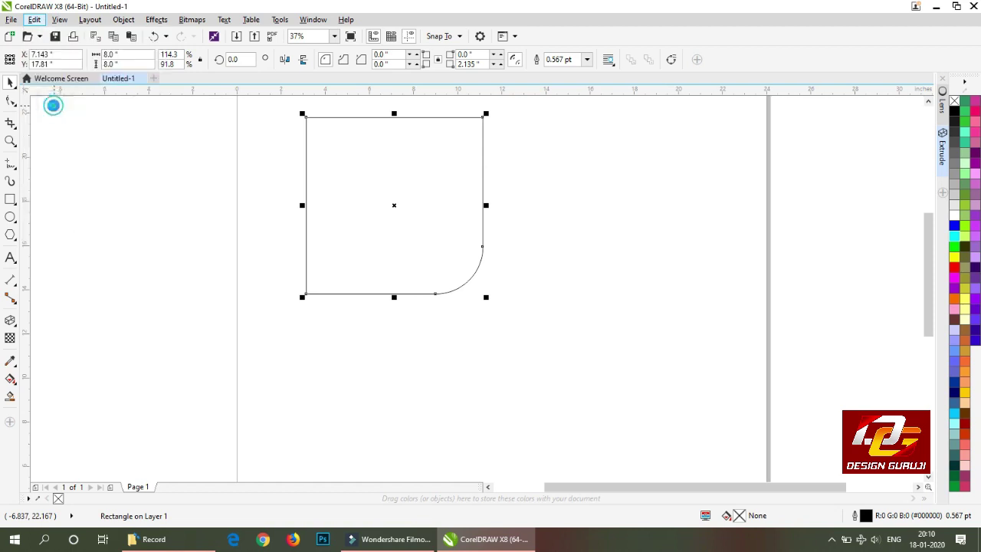
left_click(34, 19)
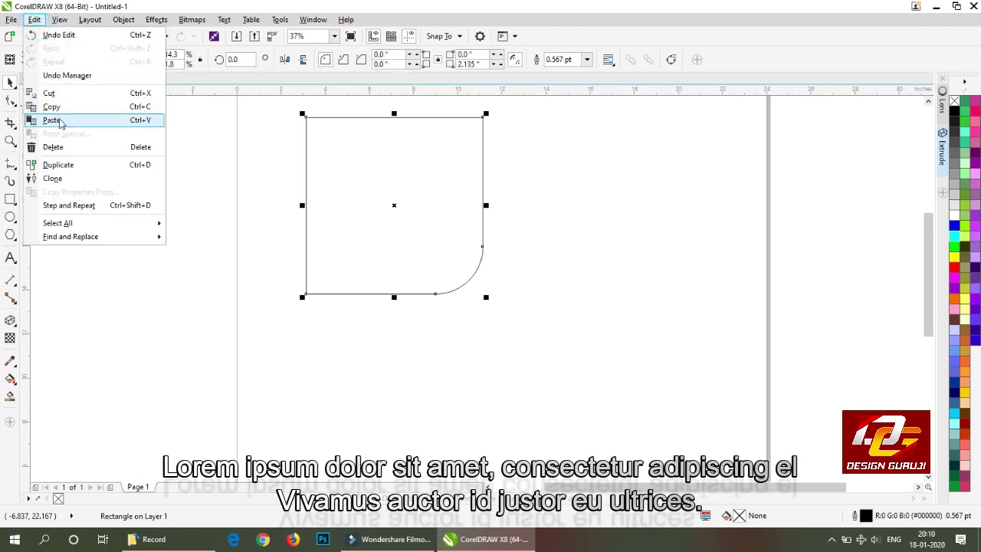
left_click(52, 121)
left_click_drag(301, 205, 598, 191)
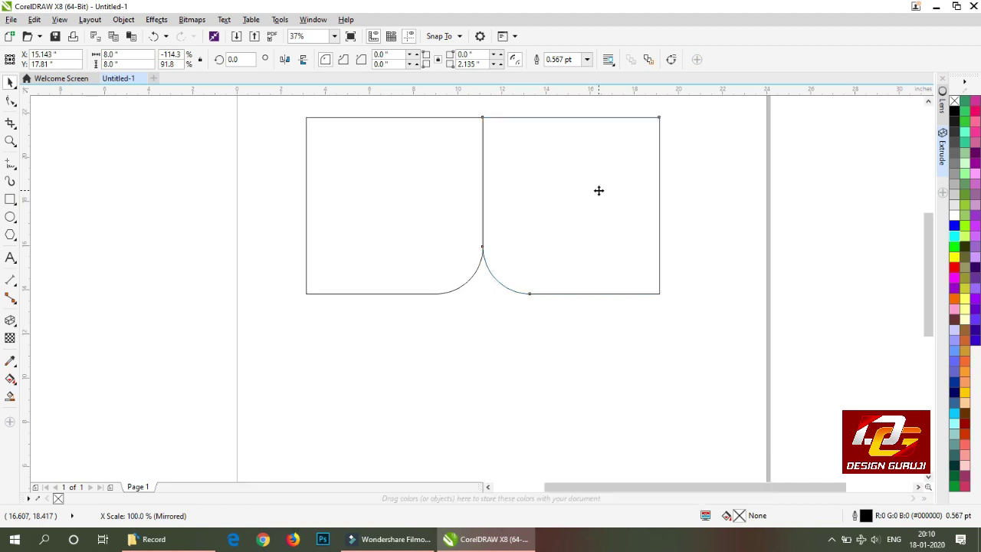
- Set the nudge distance to 0.1 inch and shift the mirrored square 0.7 inch to the right
left_click(243, 278)
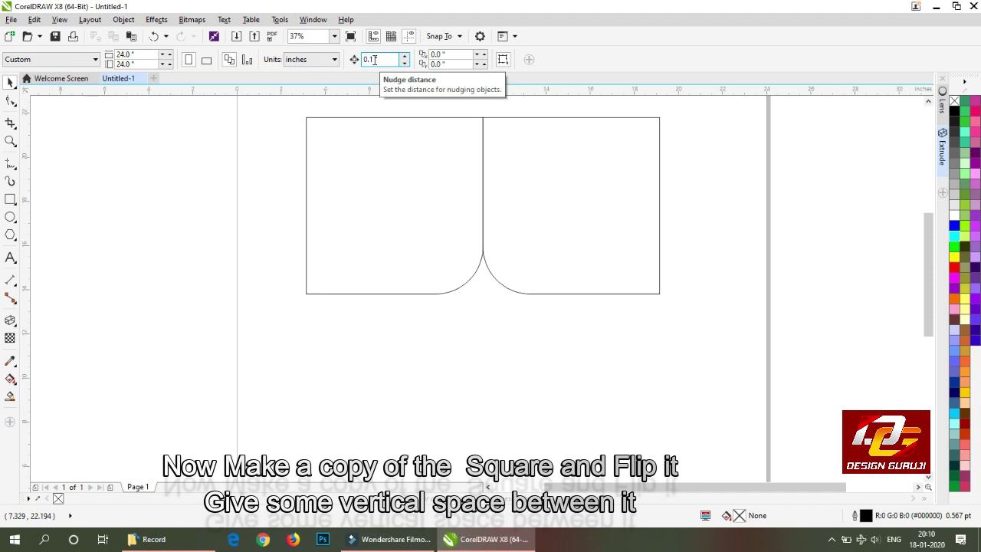
left_click(548, 253)
key("Right")
key("Right")
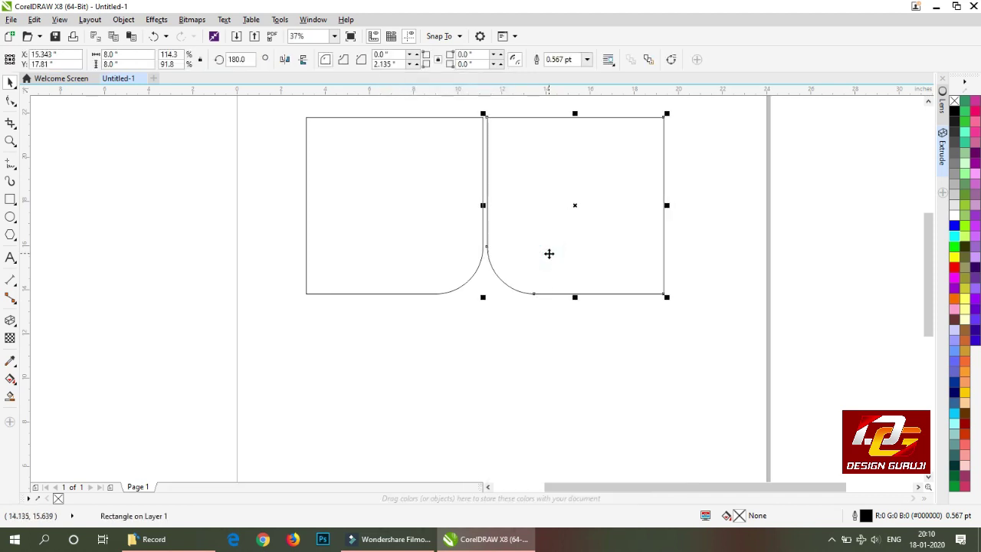
key("Right")
key("Right")
key("Right")
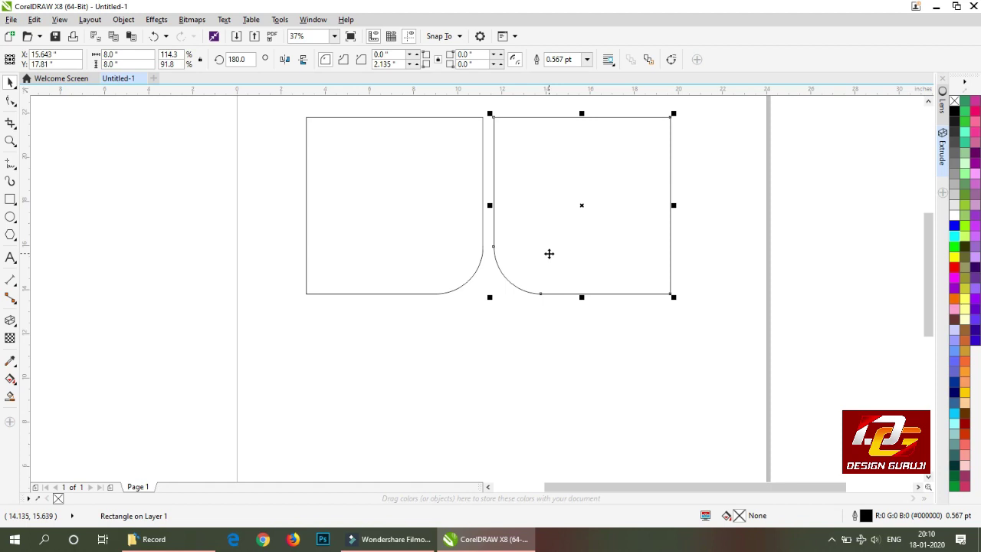
key("Right")
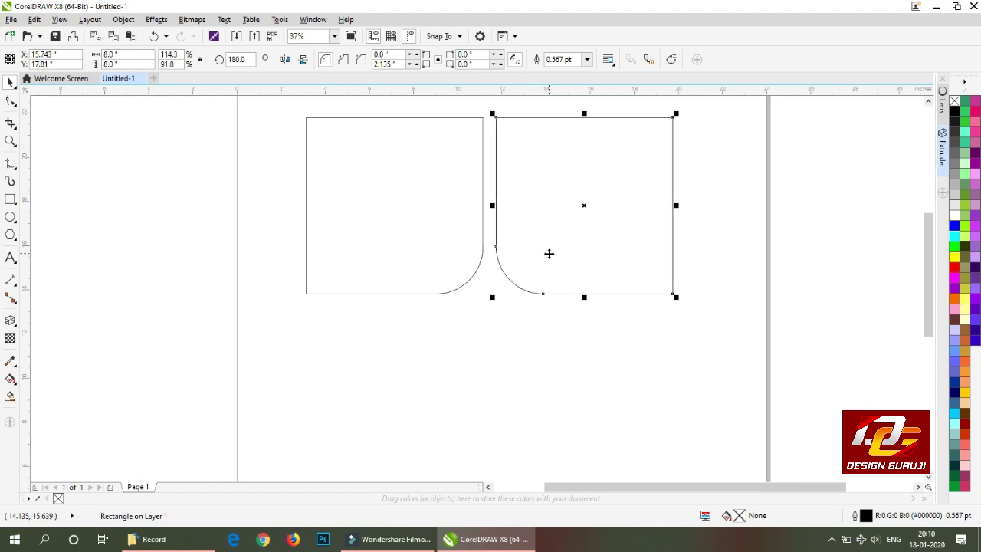
key("Right")
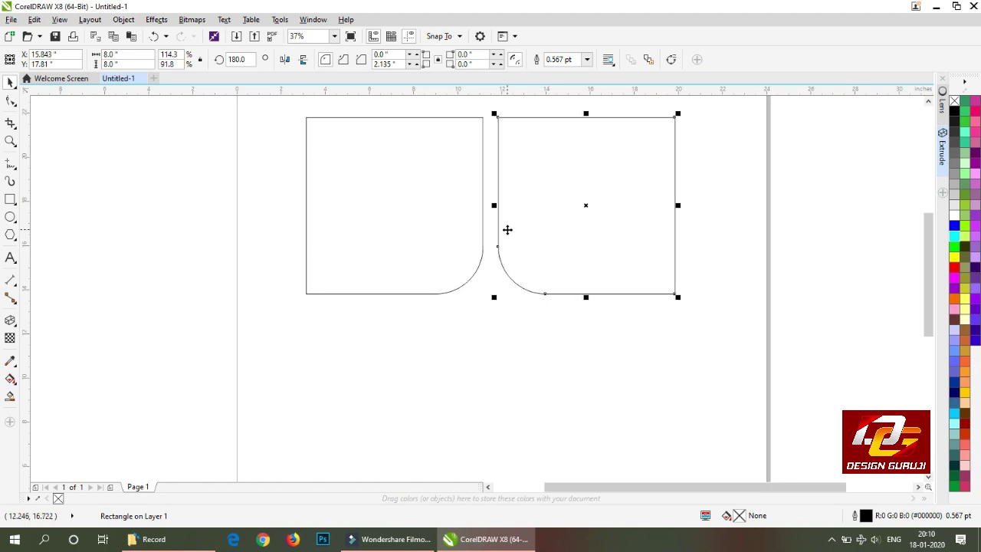
- Make a vertically mirrored copy of both squares below the originals, leaving a 0.7 inch gap between the rows
left_click(412, 197, "shift")
left_click_drag(490, 113, 486, 355)
key("Down")
key("Down")
key("Down")
key("Down")
key("Down")
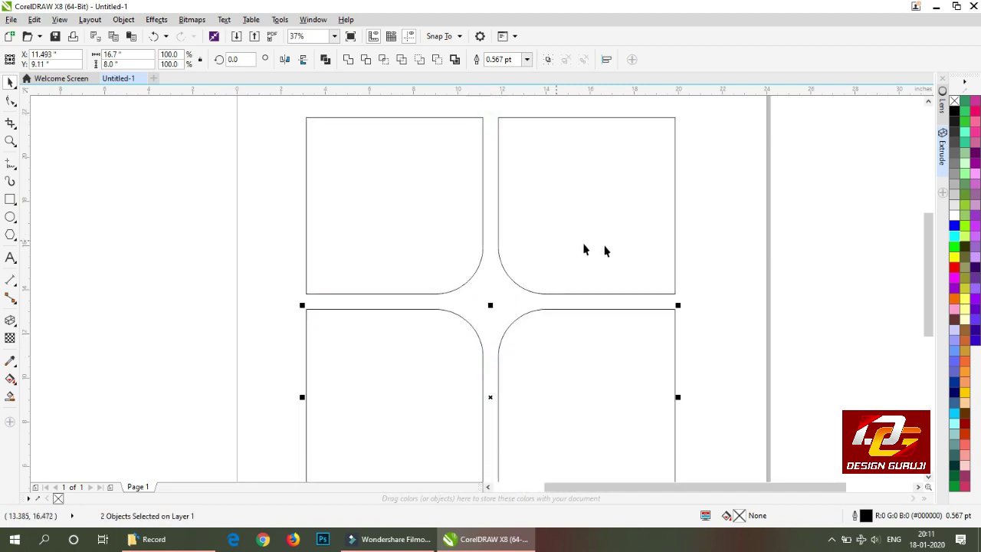
left_click(721, 257)
- Draw a rectangle of about 16 × 16.1 inches centred over the four squares, slightly smaller than their overall outline
scroll(619, 216, "down", 2)
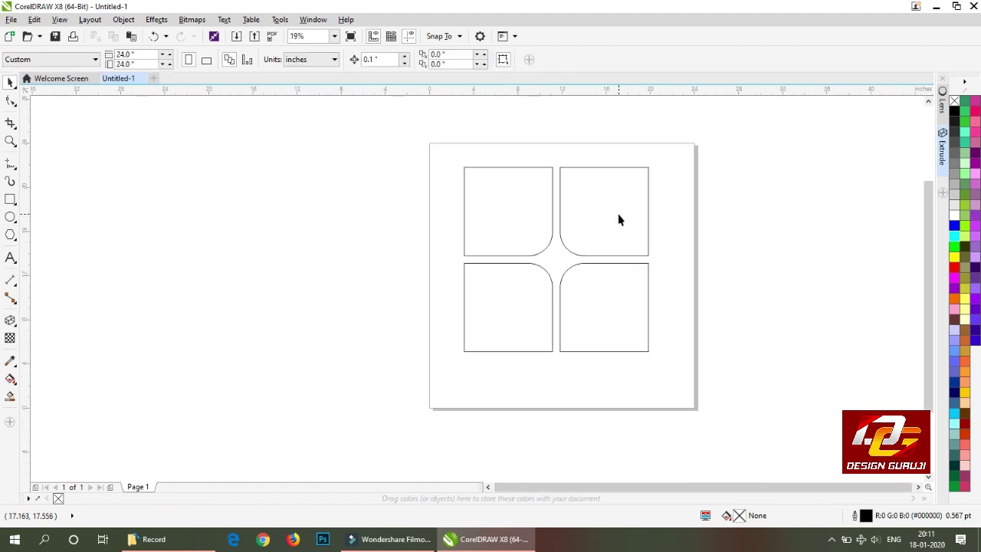
left_click(10, 199)
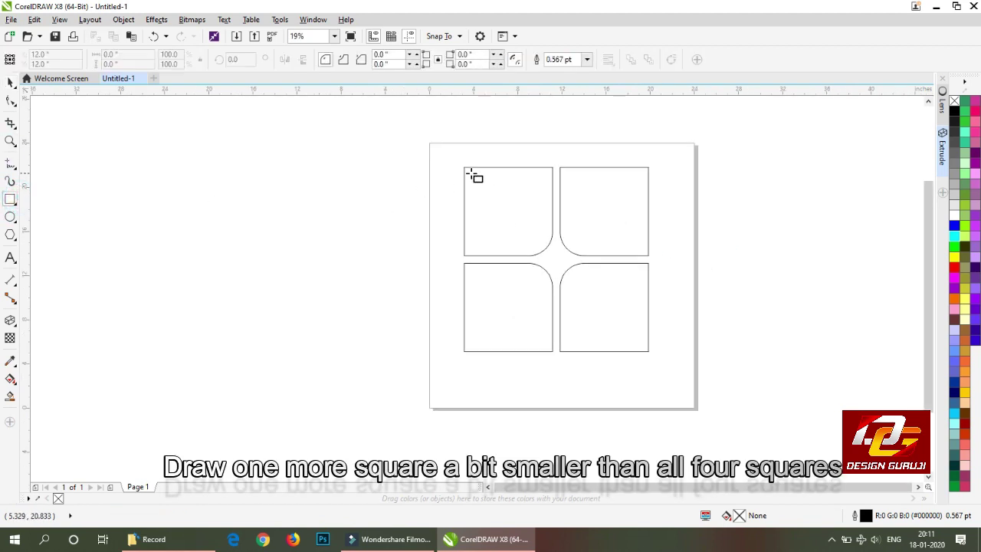
left_click_drag(466, 170, 640, 347)
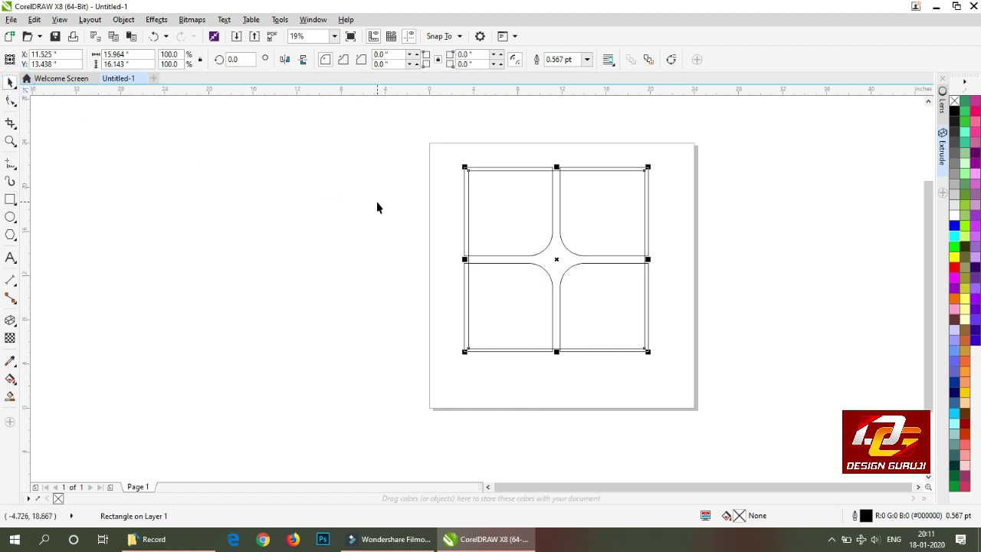
- Turn the gap between the four squares into a cross-shaped object with Smart Fill and move it left of the squares
scroll(377, 207, "up", 2)
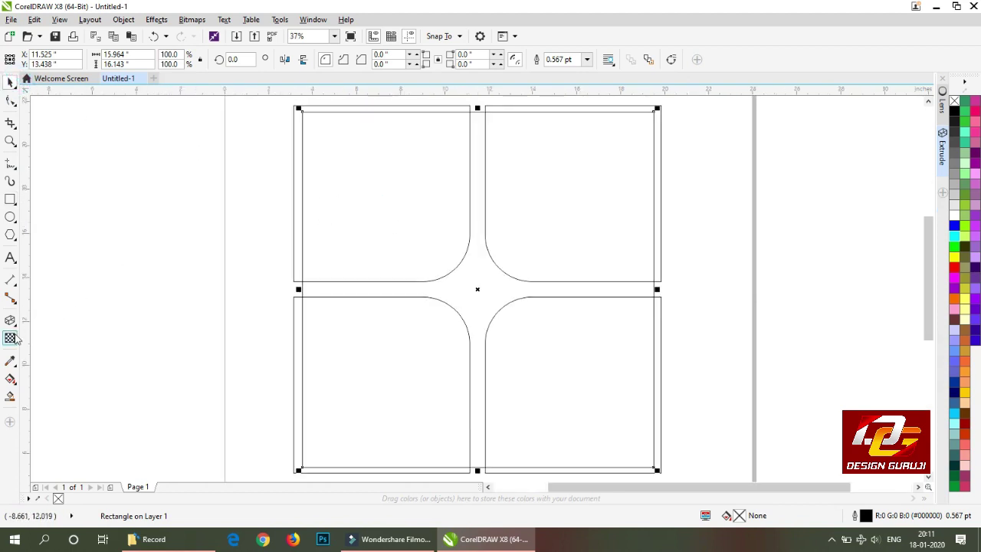
left_click(10, 397)
left_click(477, 303)
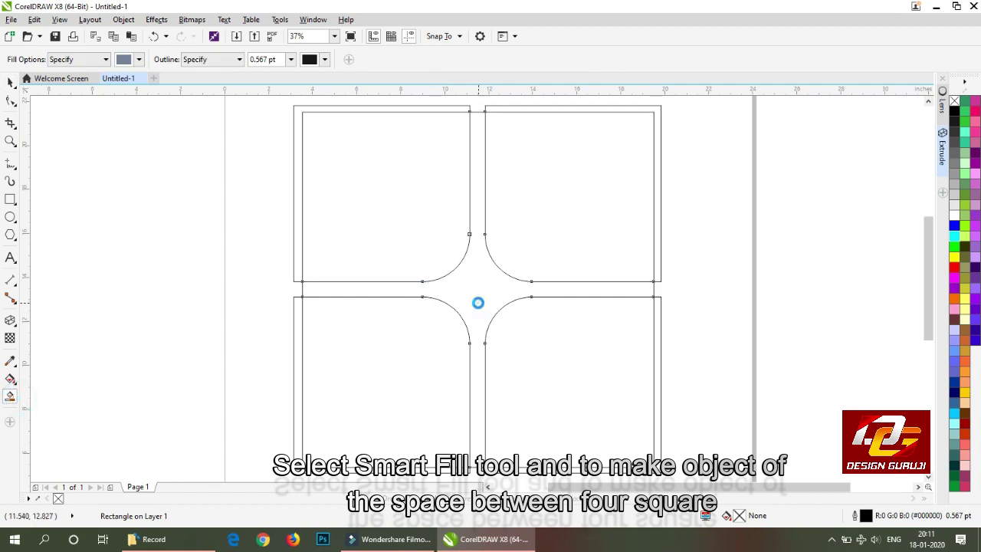
left_click(10, 83)
left_click_drag(475, 271, 121, 267)
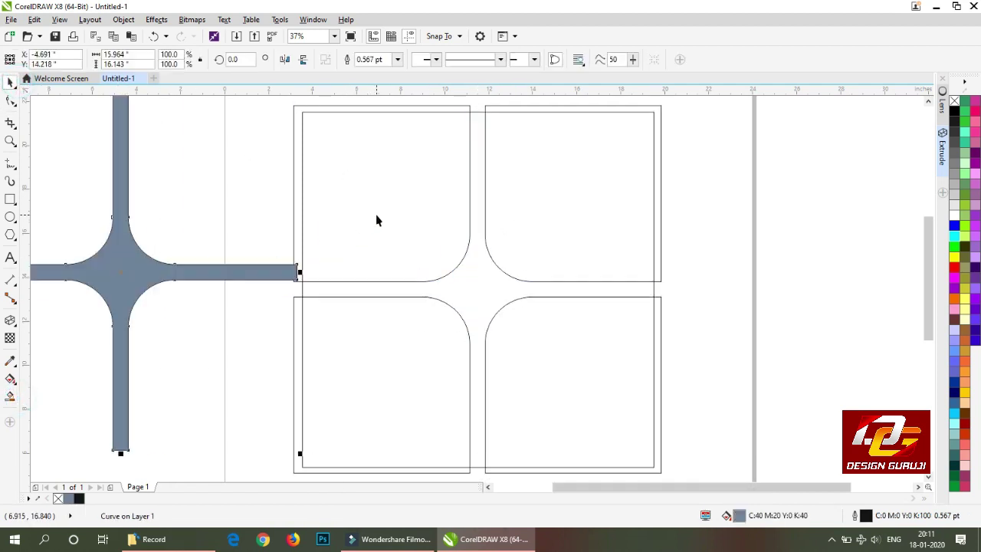
- Delete the four squares and the large rectangle, and move the cross shape to the middle of the page
scroll(376, 220, "down", 3)
left_click_drag(302, 108, 547, 400)
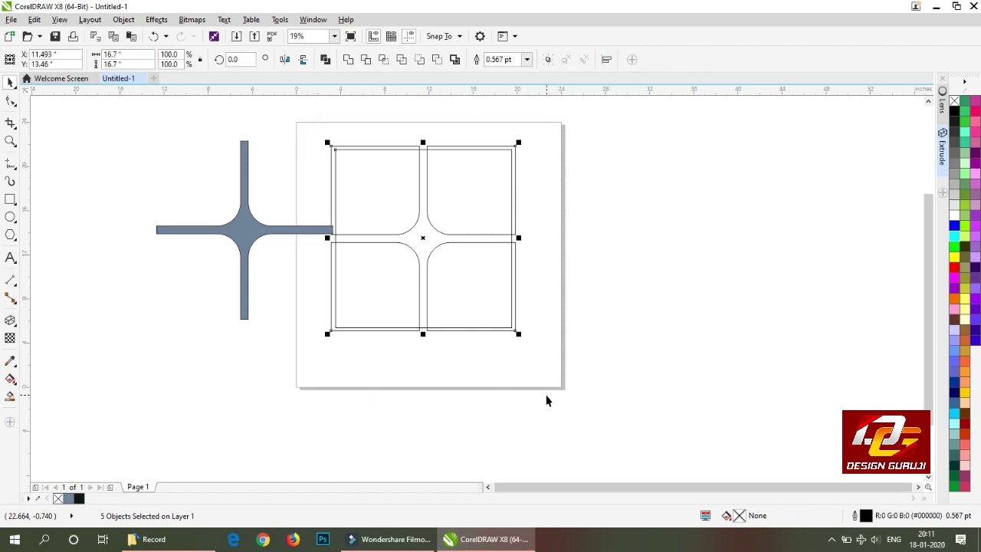
key("Delete")
left_click_drag(279, 243, 468, 255)
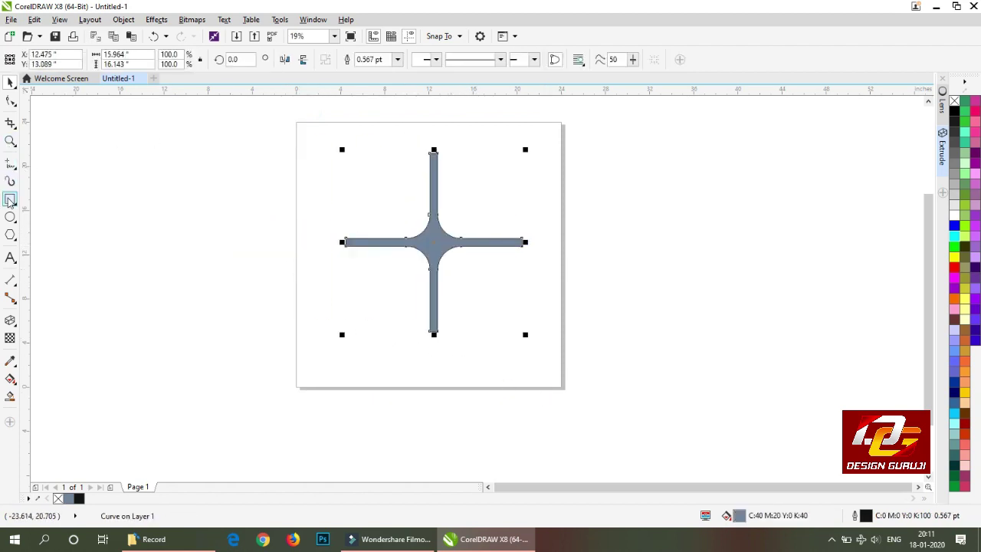
- Draw a perfect circle about 13 inches in diameter over the middle of the cross
left_click(10, 218)
left_click_drag(363, 167, 466, 313)
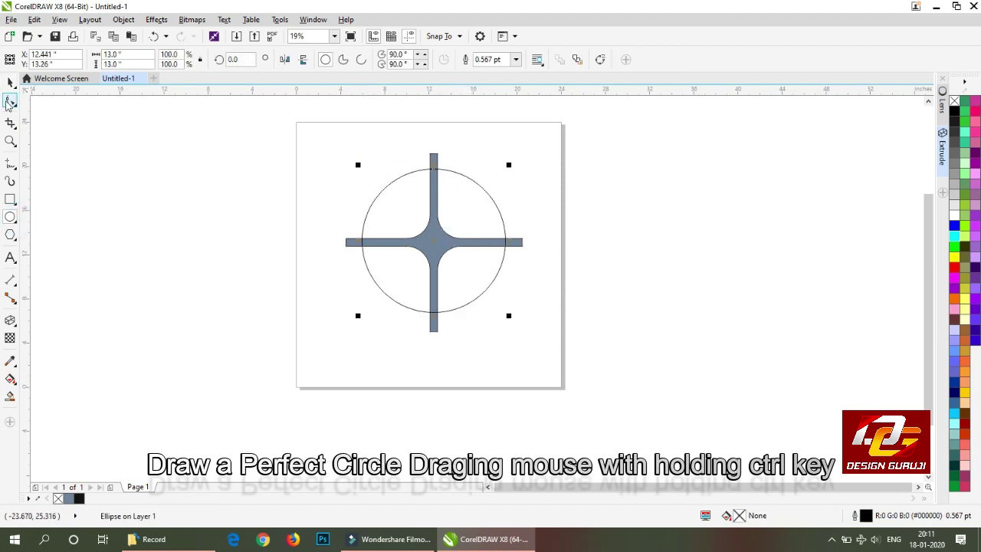
left_click(10, 82)
- Scale the circle to about 11.1 inches in diameter and position it slightly below and left of the cross's centre
scroll(443, 245, "up", 2)
left_click_drag(491, 171, 464, 193)
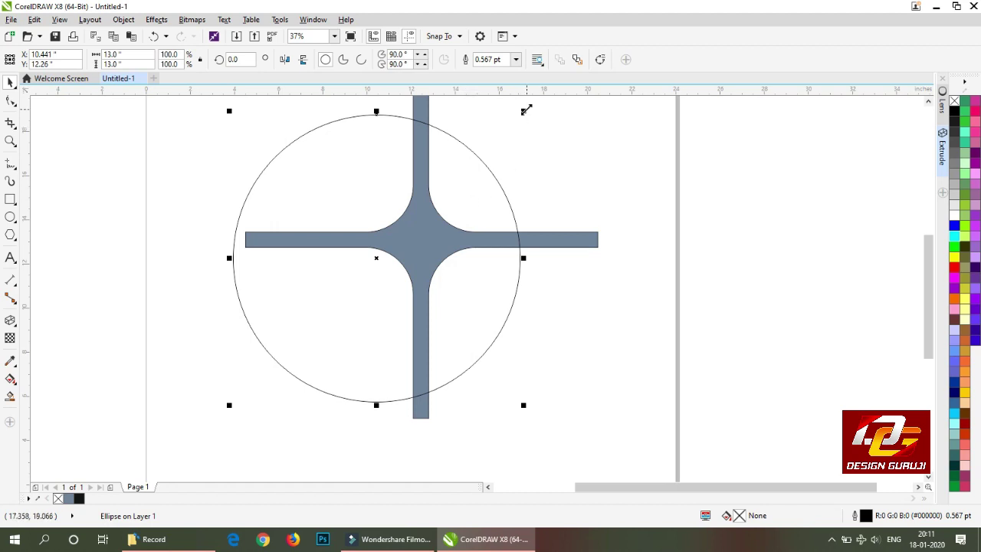
left_click_drag(524, 109, 519, 133)
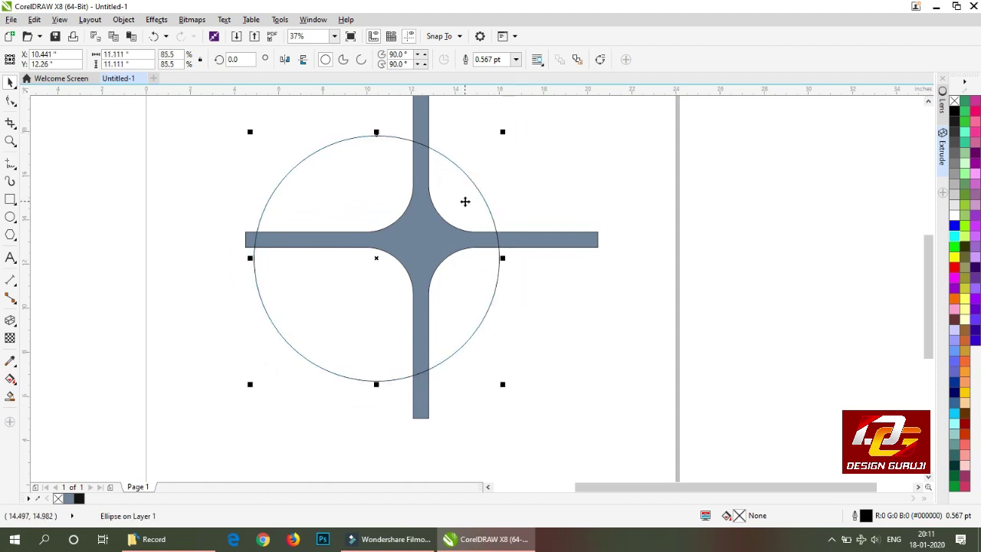
left_click_drag(465, 201, 483, 205)
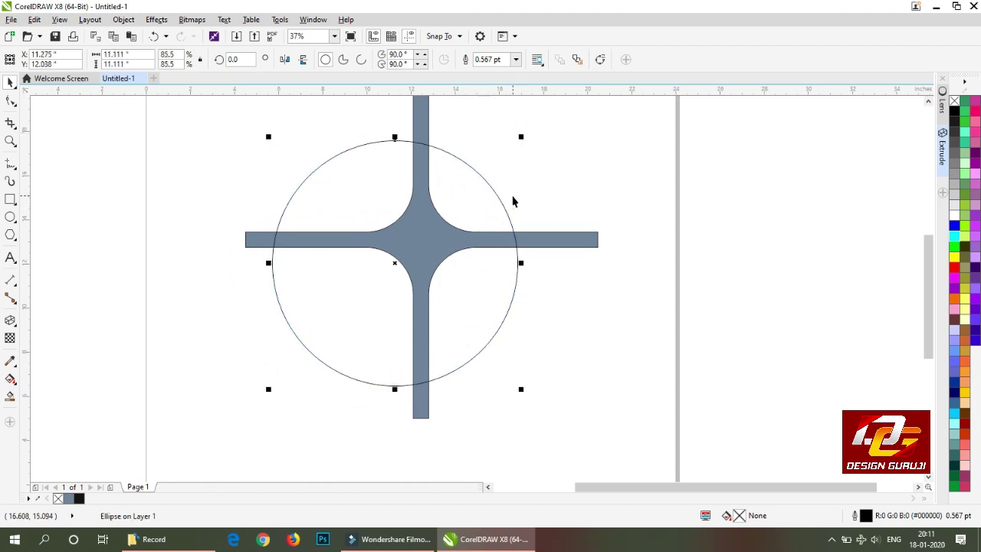
left_click(572, 173)
- Open the Lens settings for the circle and choose the Fish Eye lens type at a 100% rate
left_click(327, 163)
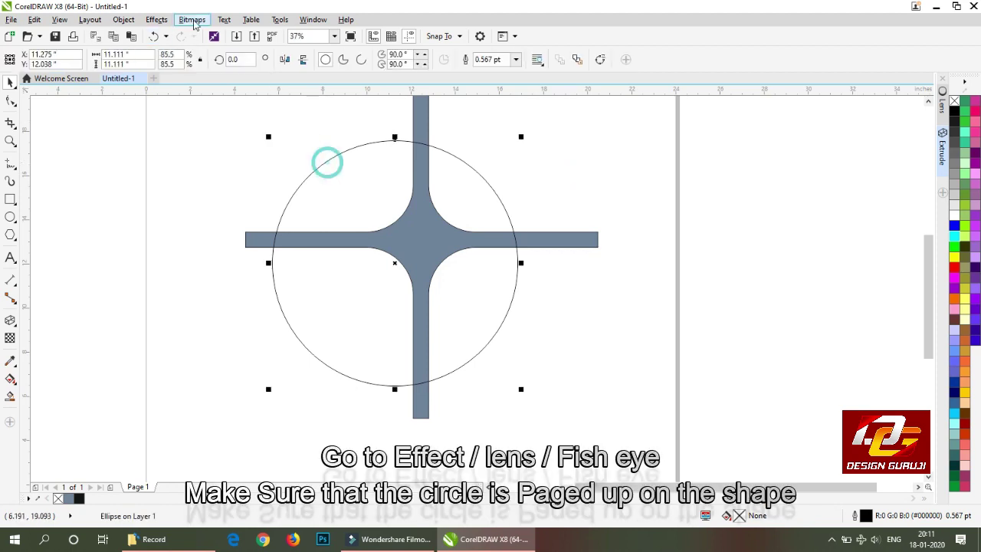
left_click(157, 20)
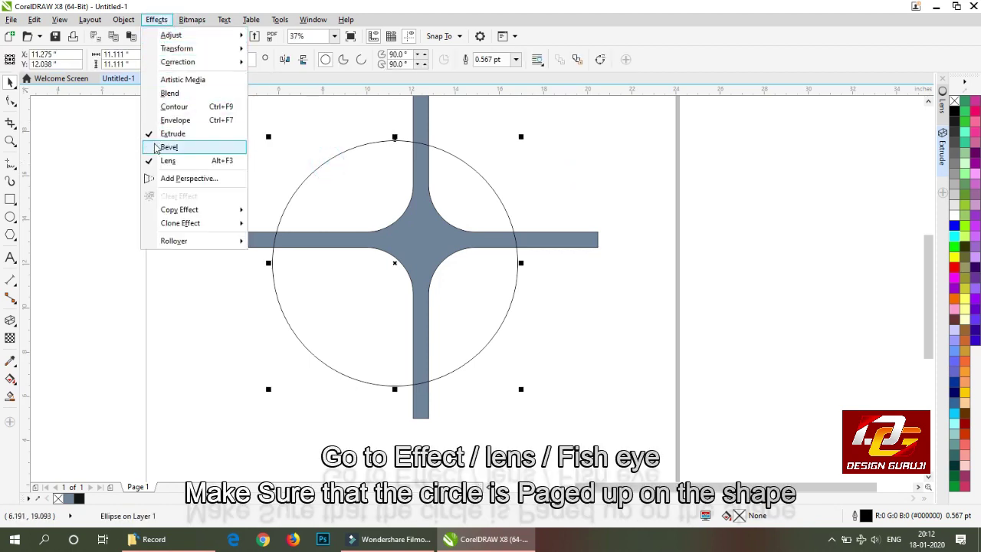
left_click(168, 160)
left_click(157, 20)
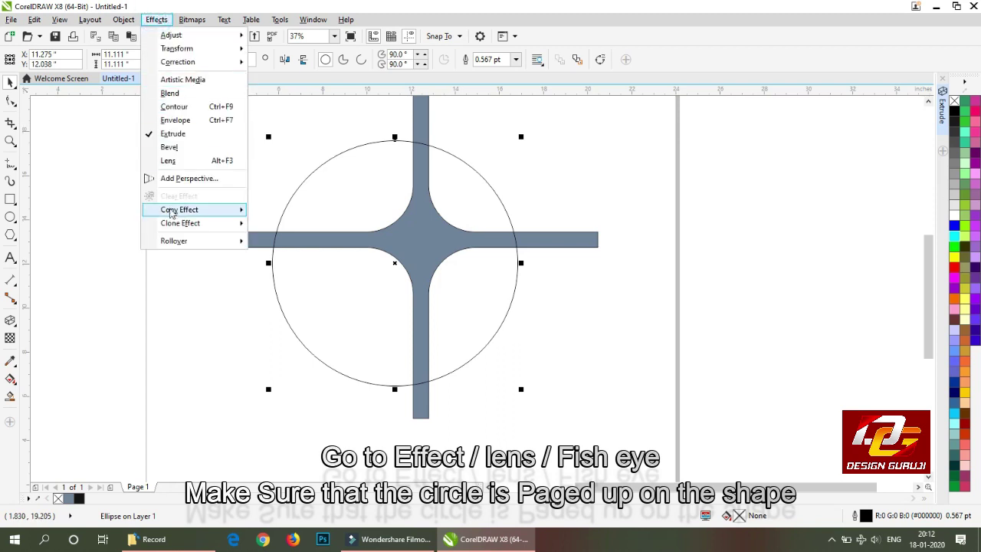
left_click(190, 161)
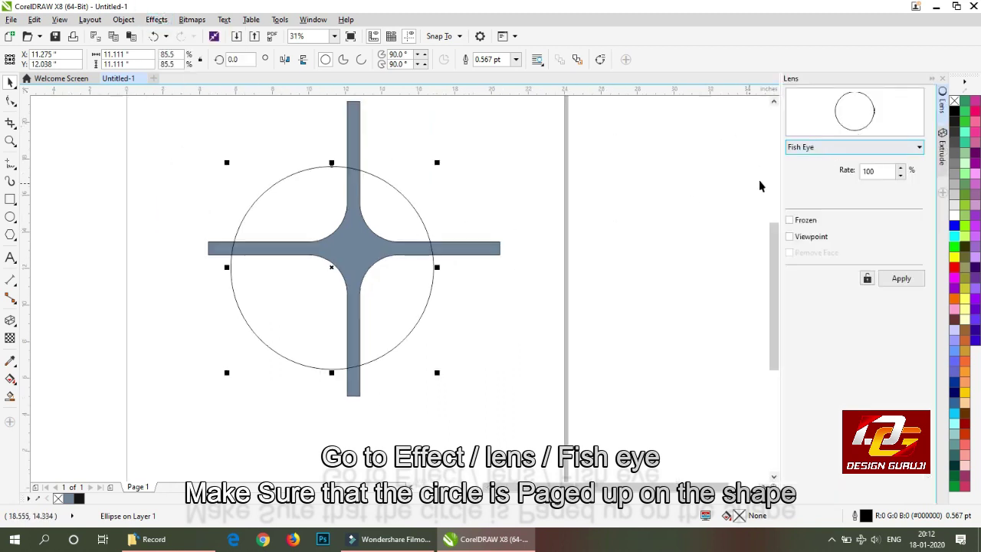
left_click(827, 150)
left_click(803, 178)
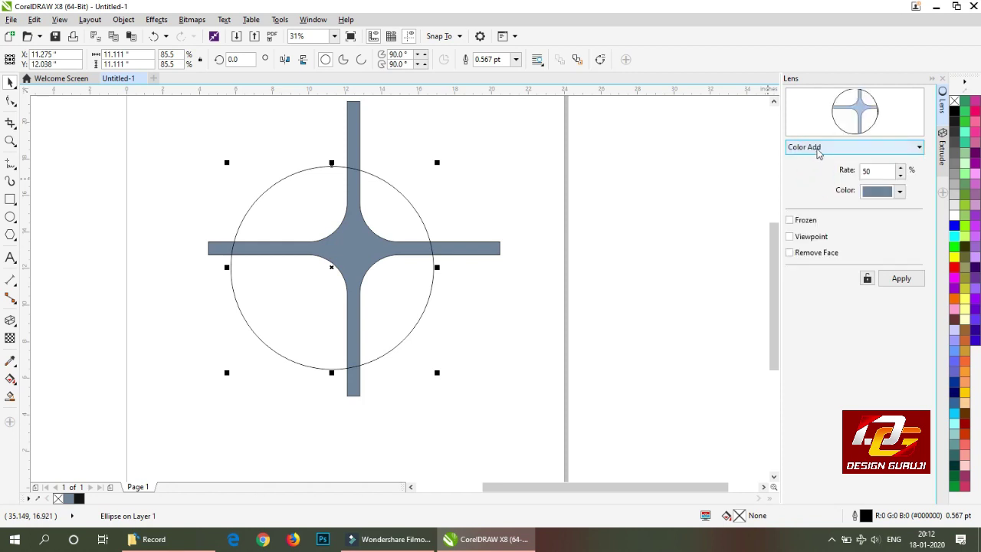
left_click(817, 148)
left_click(800, 206)
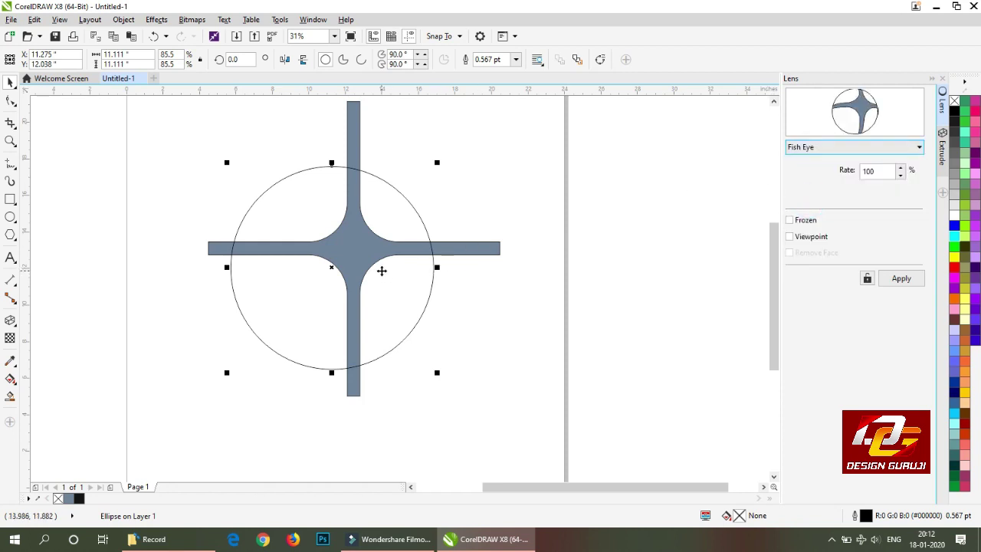
- Move the circle slightly upward over the cross and apply the 100% Fish Eye lens to it
left_click_drag(392, 294, 392, 285)
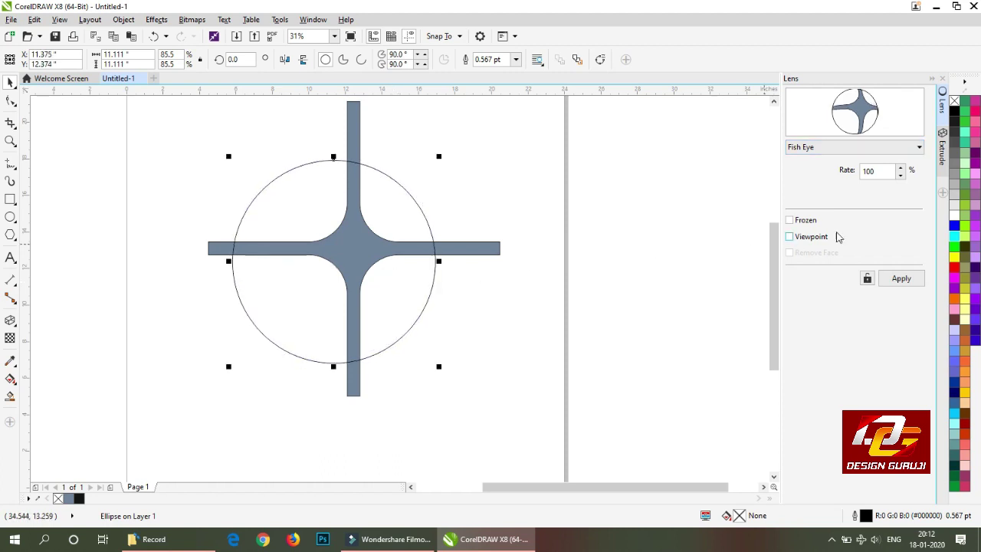
left_click(867, 279)
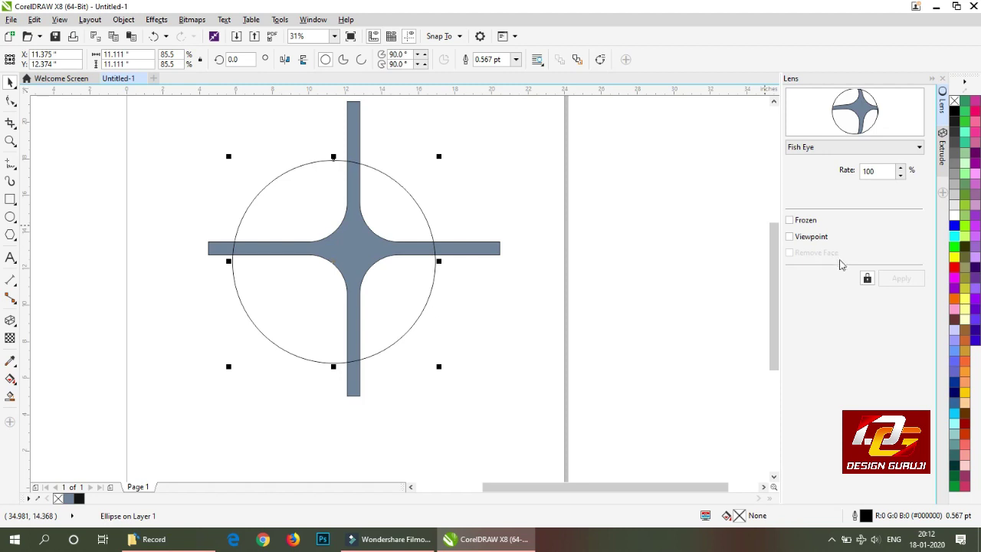
left_click(867, 279)
left_click(896, 279)
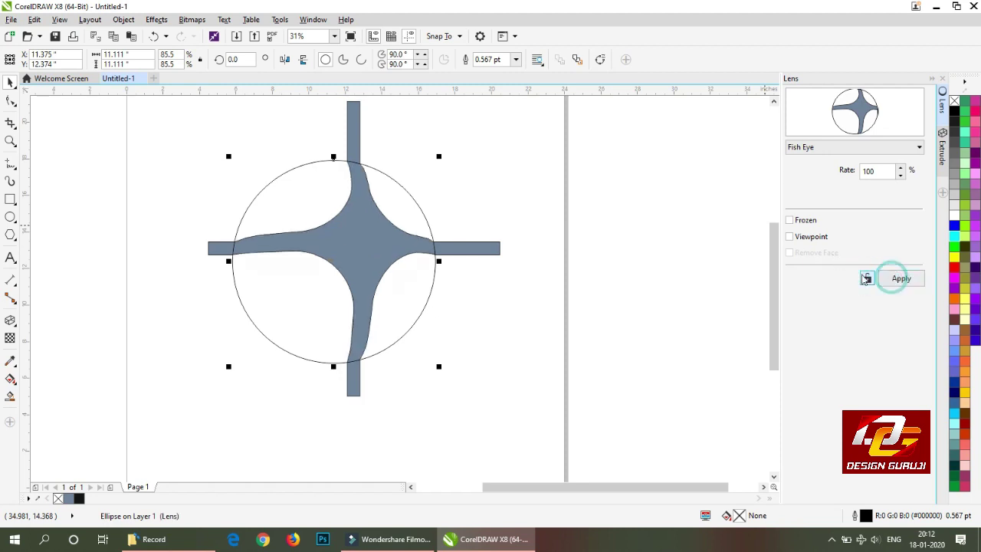
- Reposition the lens circle at about X 11.14, Y 12.1 inches and apply the Fish Eye lens with the Frozen option on
left_click_drag(386, 300, 410, 304)
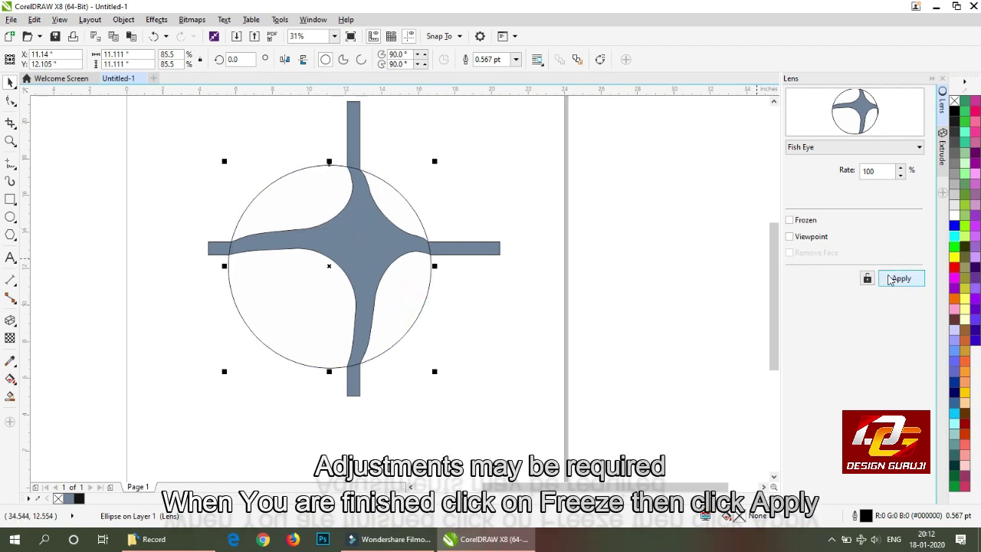
left_click(897, 277)
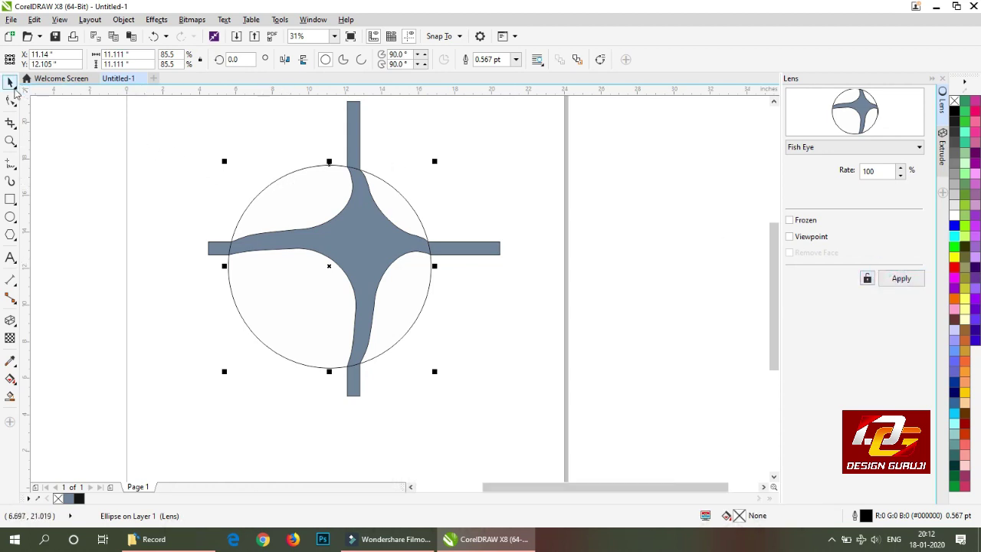
left_click(155, 158)
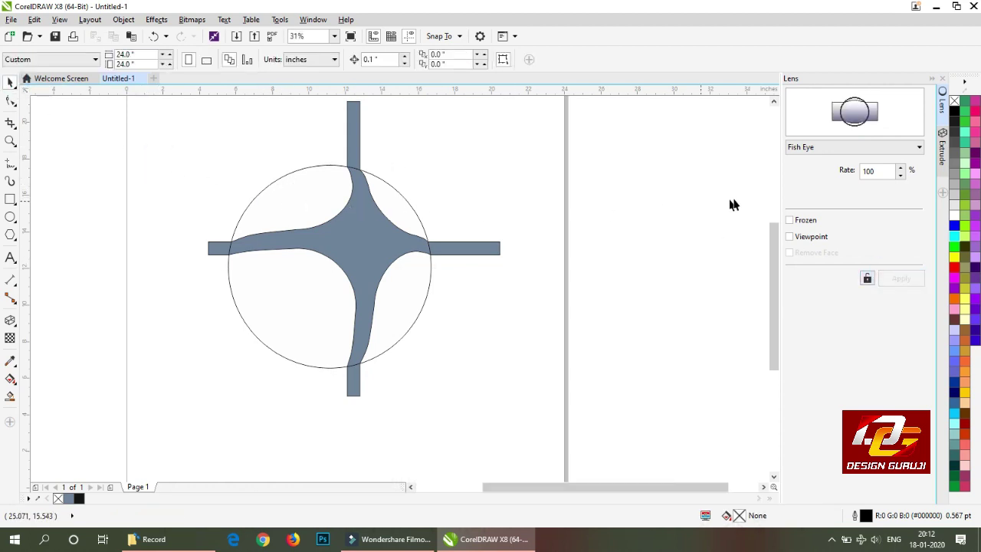
left_click(389, 237)
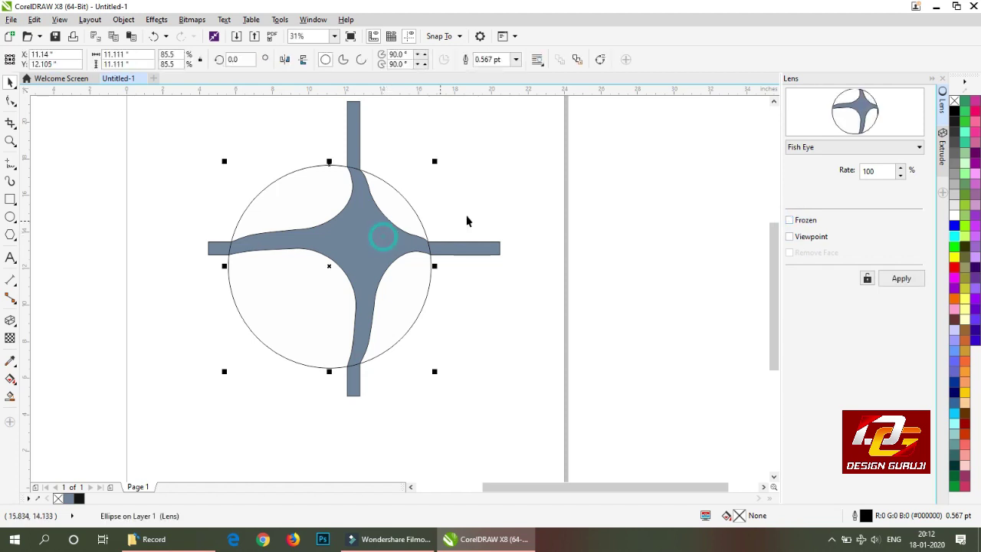
left_click(804, 222)
left_click(901, 279)
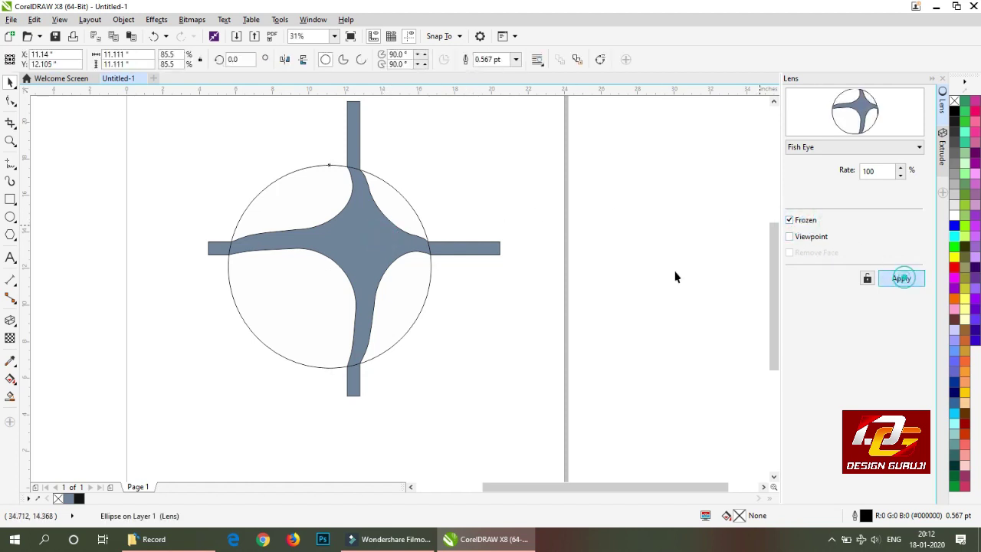
- Move the frozen lens down and left off the straight cross, and delete the original cross
left_click_drag(394, 212, 219, 268)
scroll(296, 182, "down", 2)
left_click(324, 210)
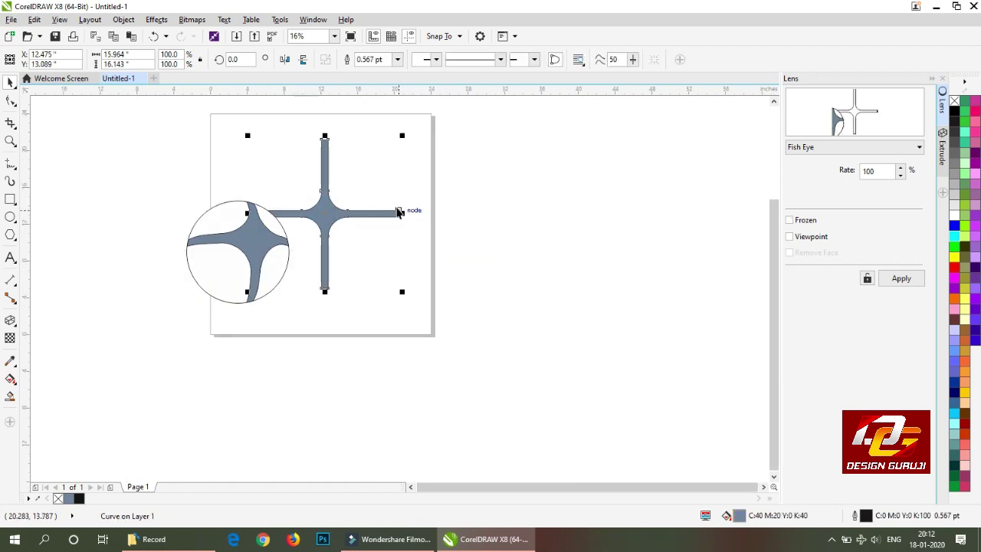
key("Delete")
- Move the frozen lens group back near the middle of the page and ungroup it into separate objects
left_click_drag(219, 229, 297, 202)
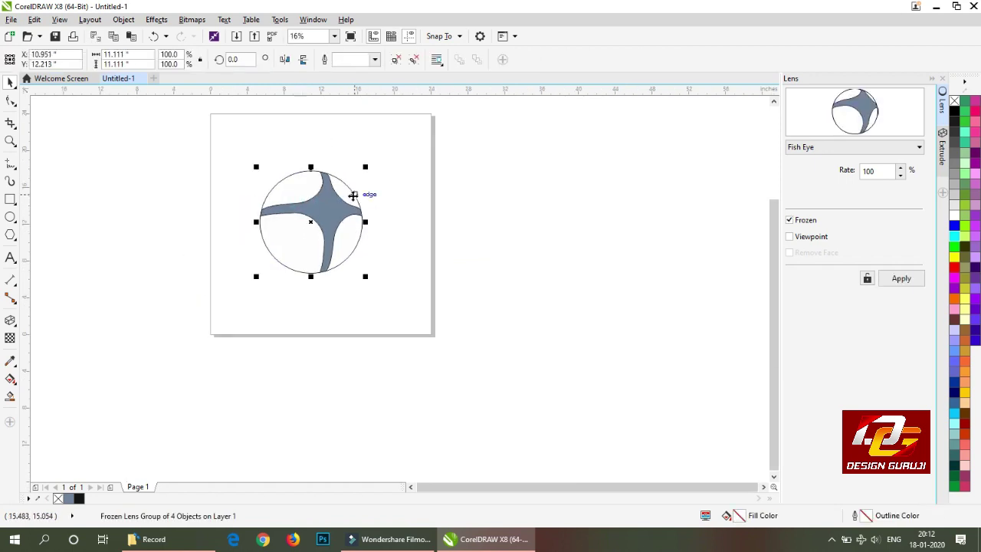
key("shift+F2")
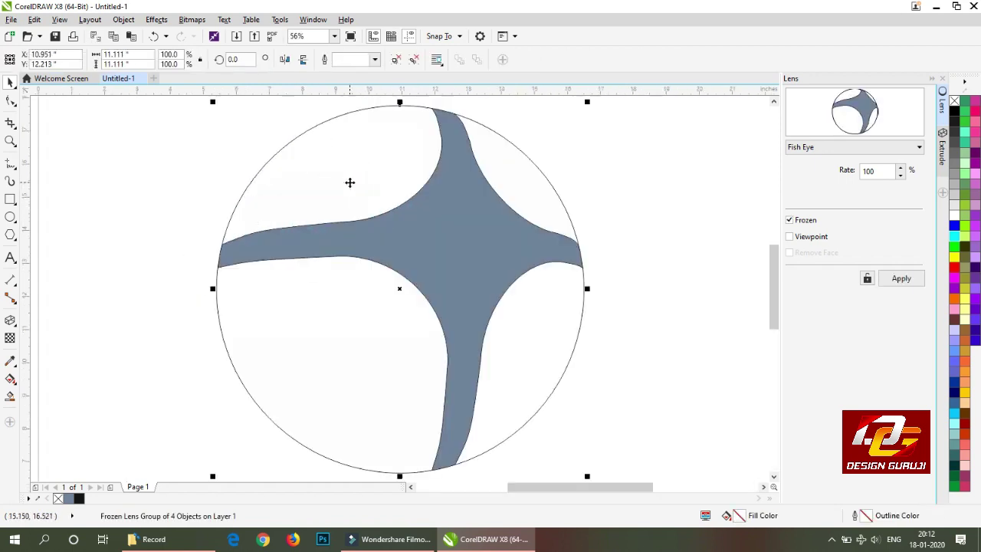
left_click(395, 60)
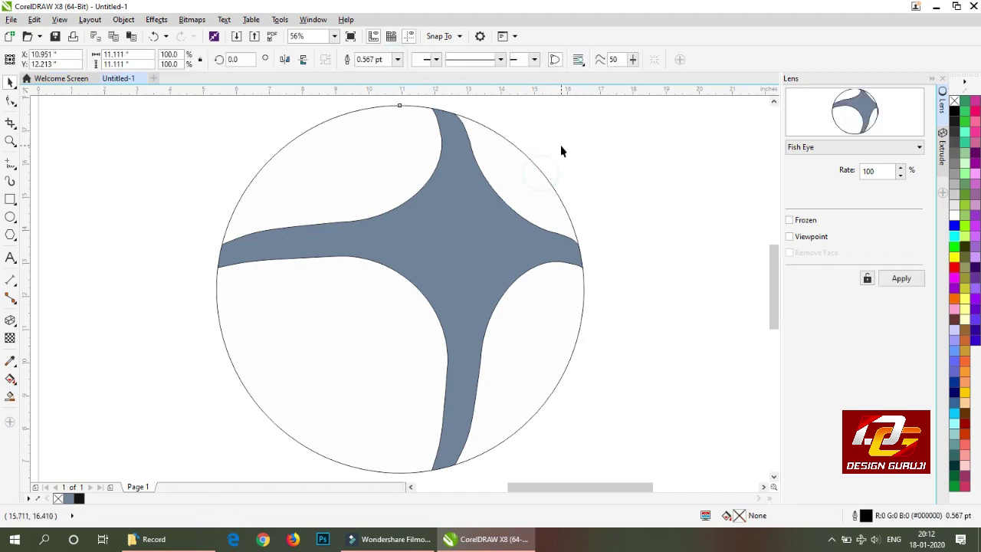
- Scale the outer circle to about 10.96 inches in diameter and nudge it so it sits centred just inside the distorted cross's ends
scroll(469, 158, "down", 3)
scroll(508, 148, "up", 2)
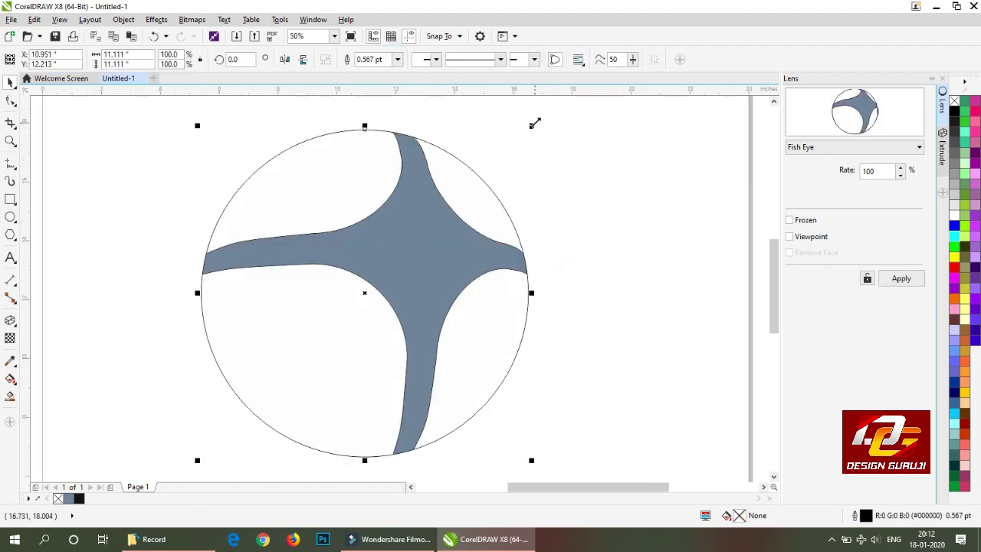
left_click_drag(534, 123, 530, 124)
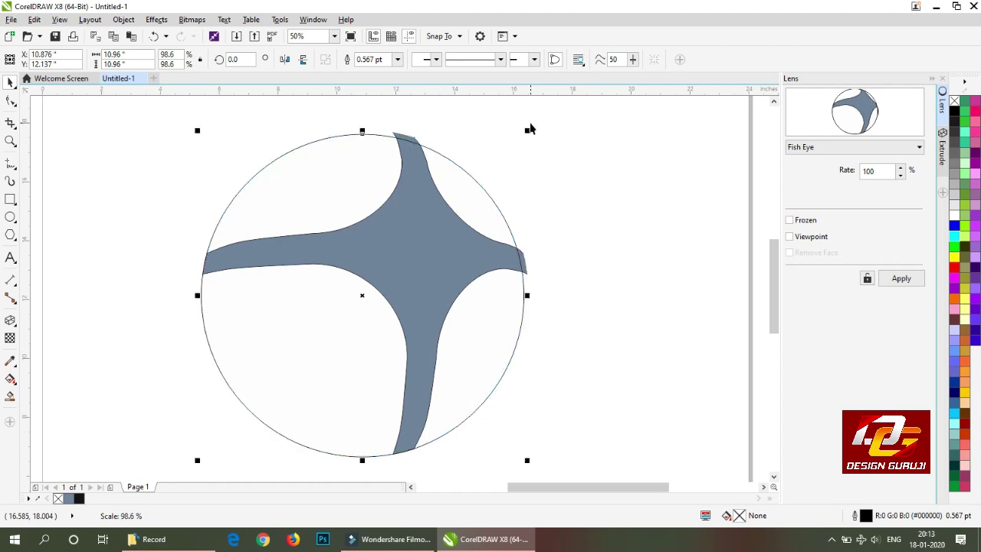
key("Page_Down")
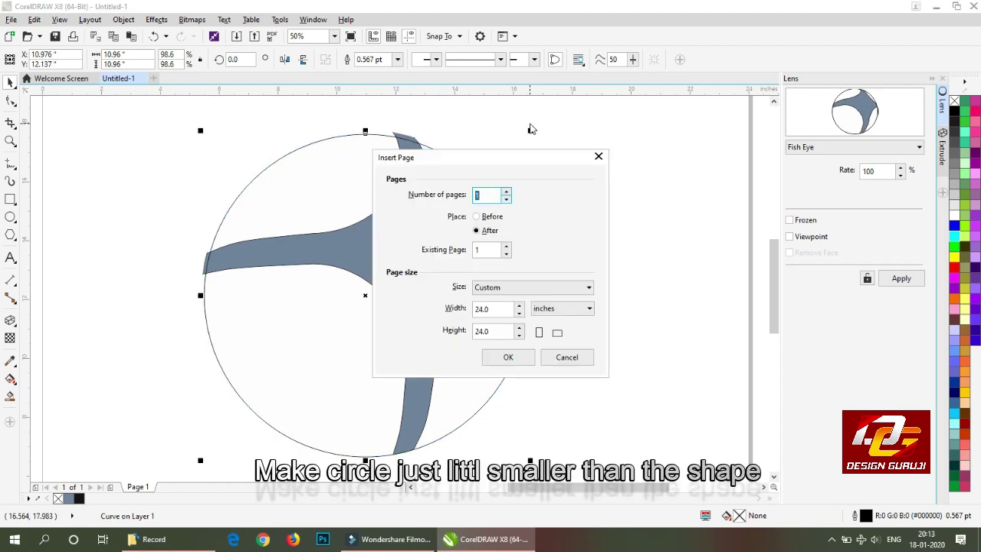
key("Escape")
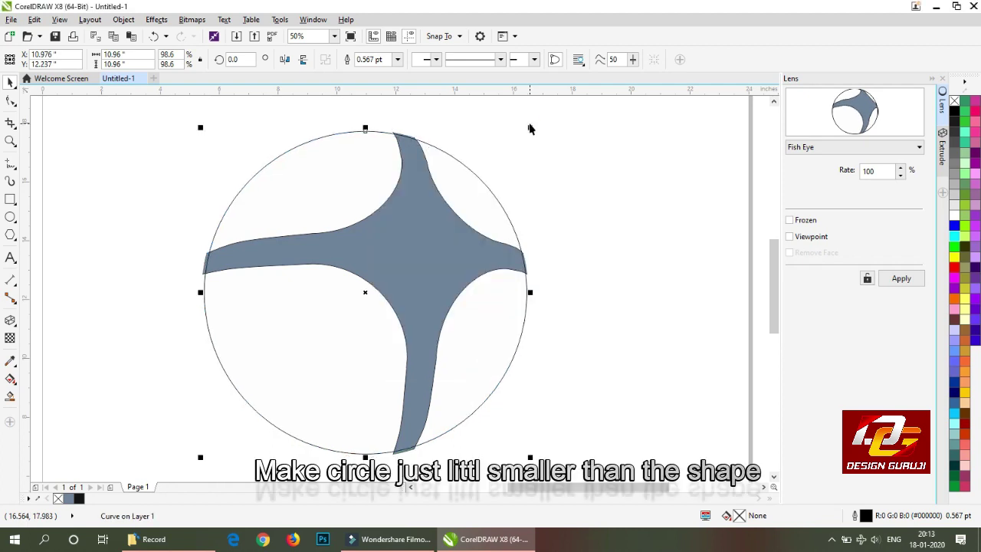
left_click(586, 212)
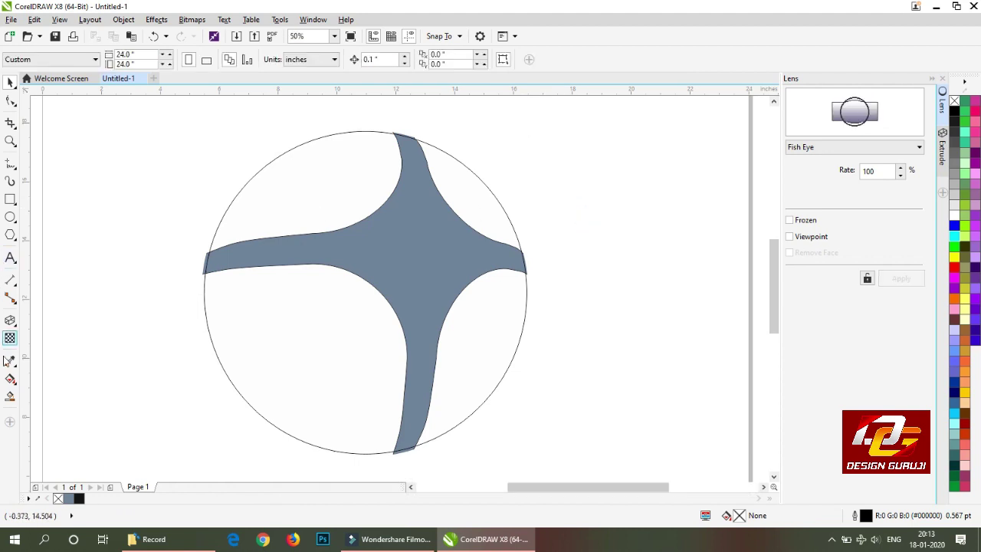
- Use Smart Fill to turn the four white areas between the distorted cross's arms and the circle into filled shapes
left_click(10, 396)
left_click(275, 207)
left_click(459, 186)
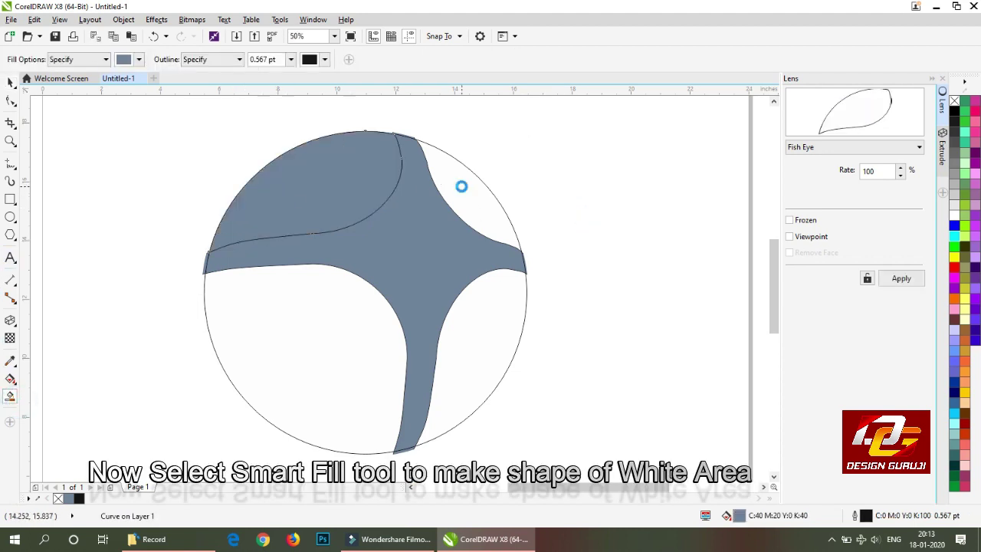
left_click(481, 308)
left_click(346, 352)
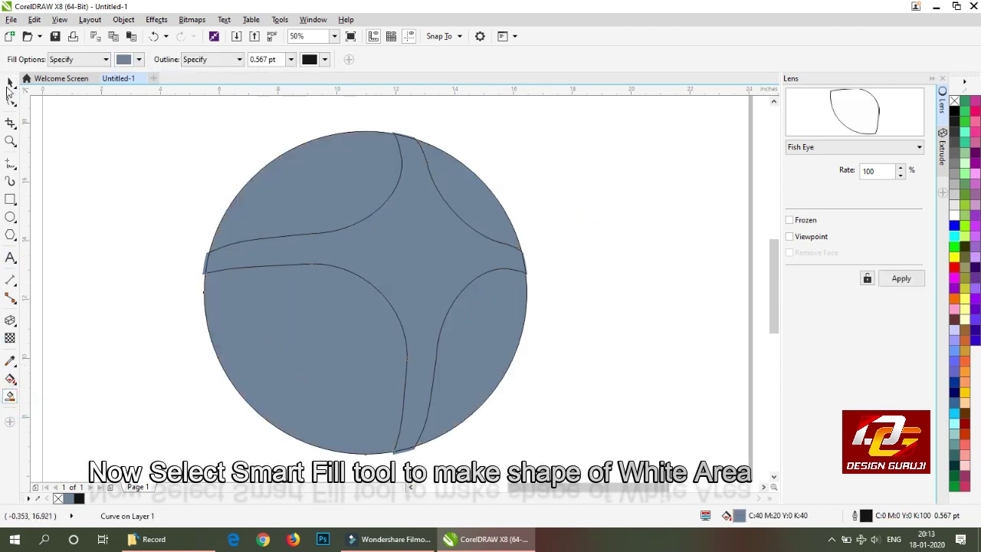
- Delete the distorted cross and the outline circle, keeping only the four filled segments
left_click(10, 82)
left_click(397, 237)
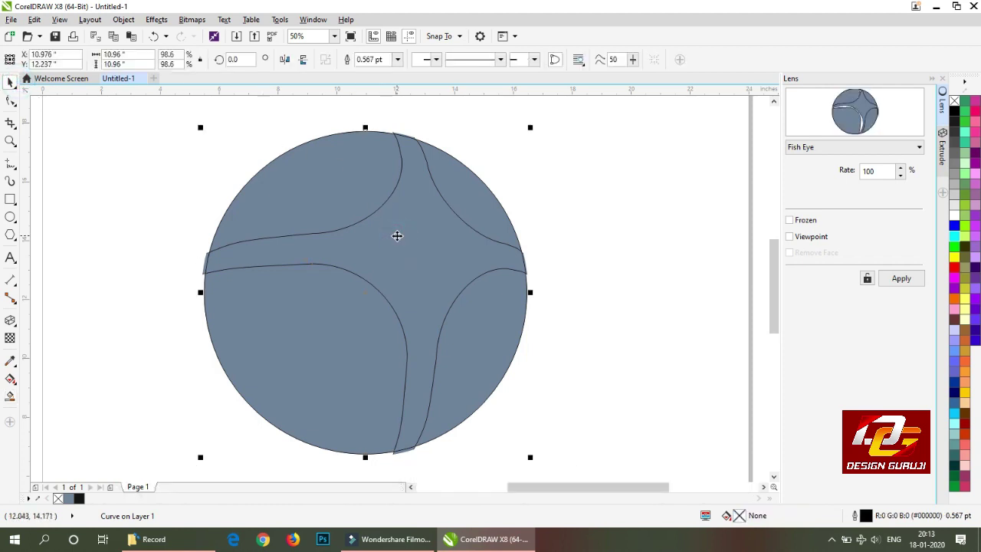
left_click(396, 236)
left_click_drag(397, 236, 336, 245)
key("Delete")
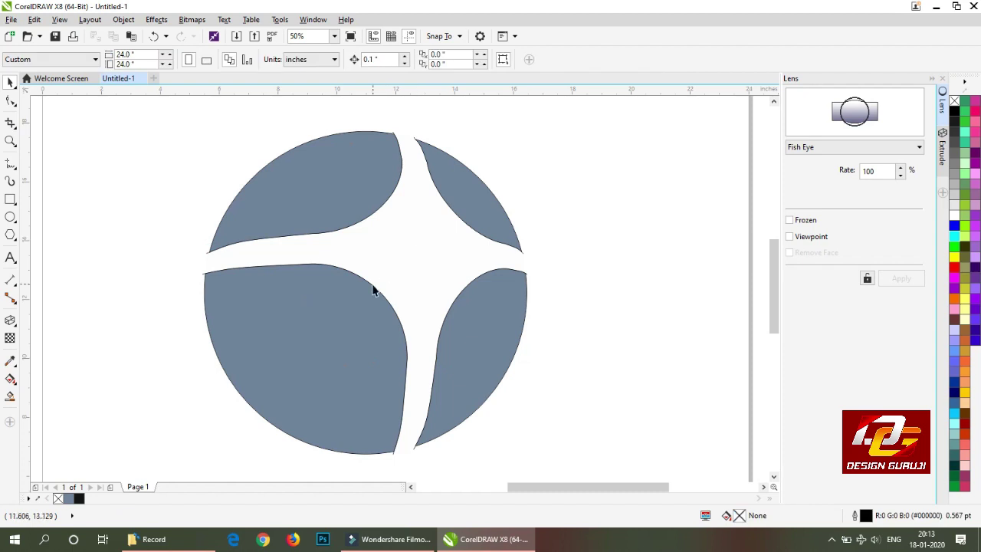
- Try shifting the lower-left segment, undo the shift, and check the segments for shapes left behind them
left_click_drag(360, 312, 339, 313)
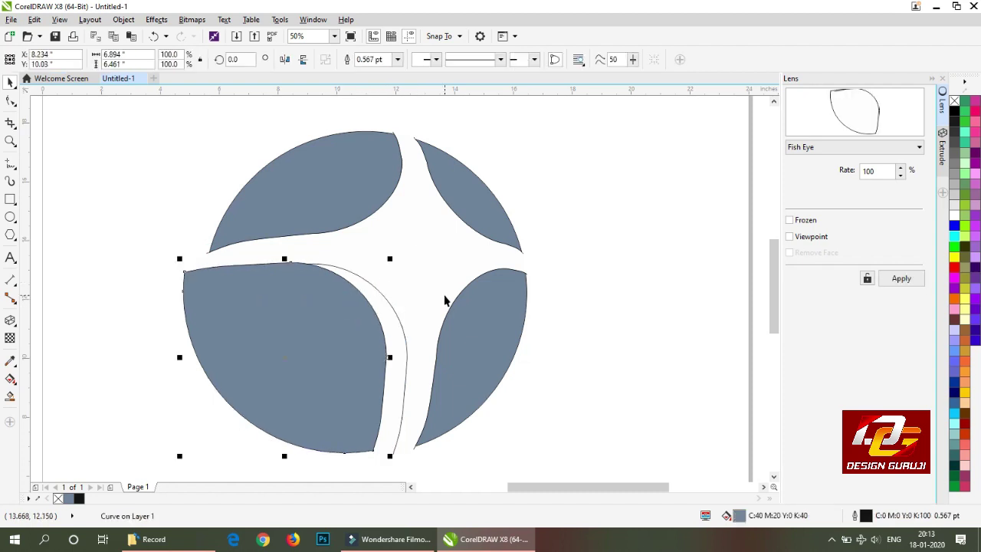
key("ctrl+z")
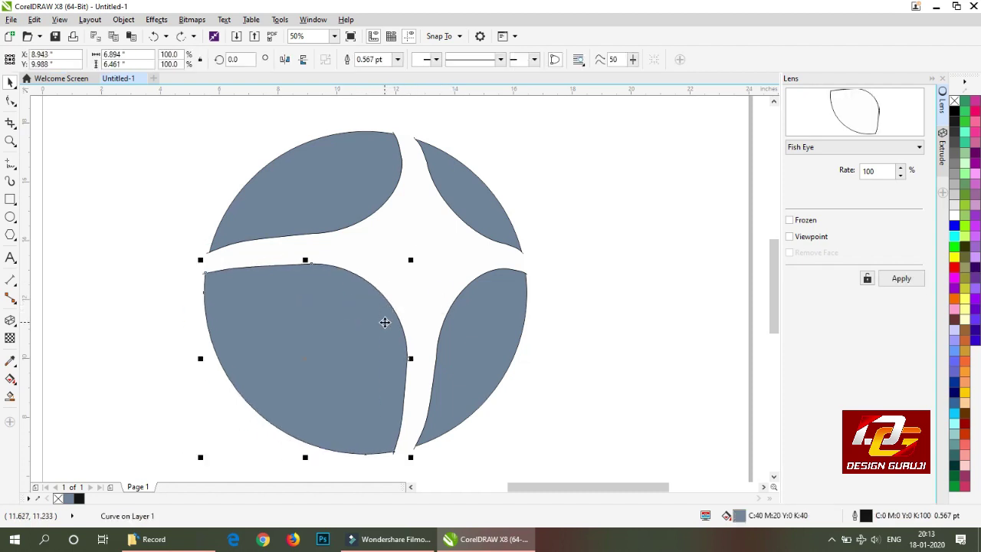
key("ctrl+a")
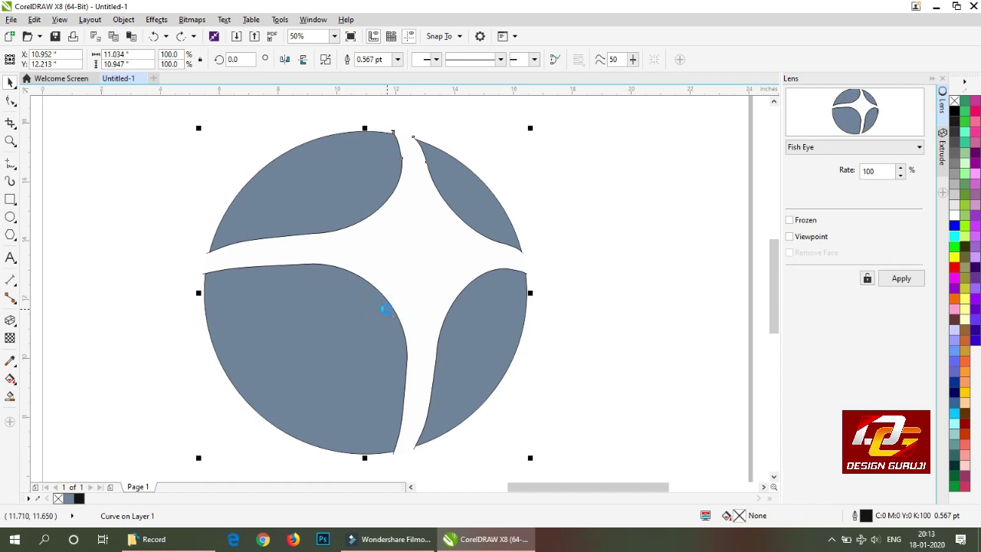
left_click(359, 271)
scroll(356, 270, "down", 2)
left_click(261, 215)
left_click(305, 266)
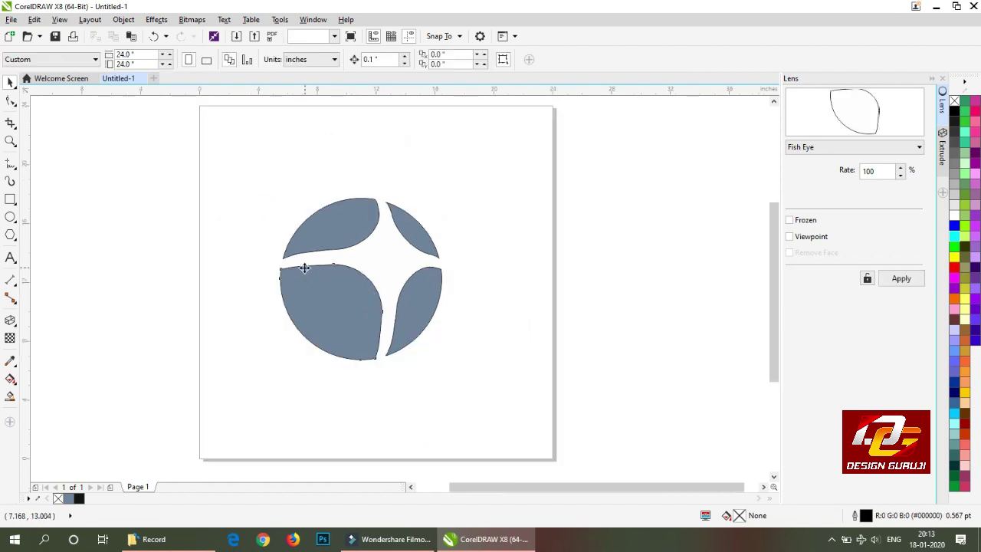
left_click(320, 216)
left_click(408, 232)
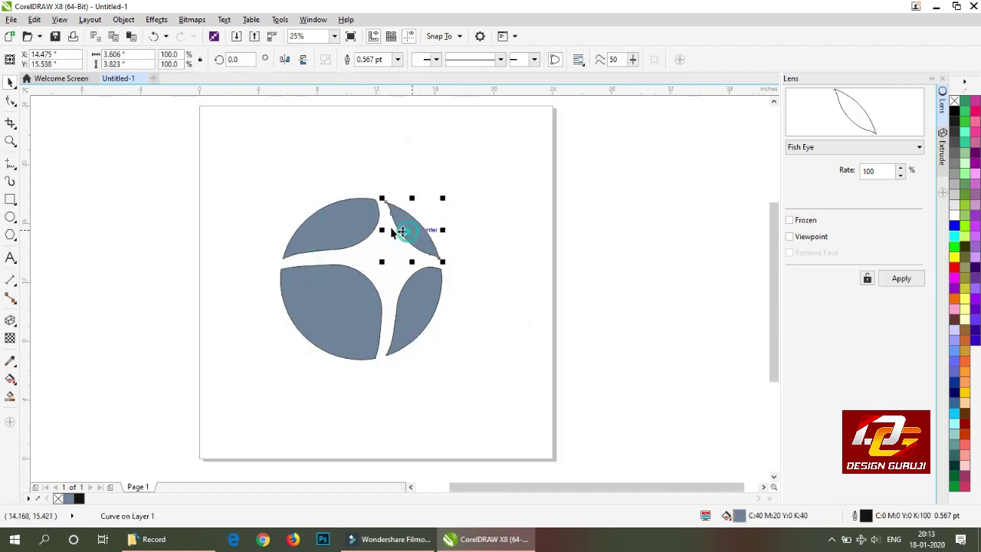
left_click(273, 197)
key("ctrl+z")
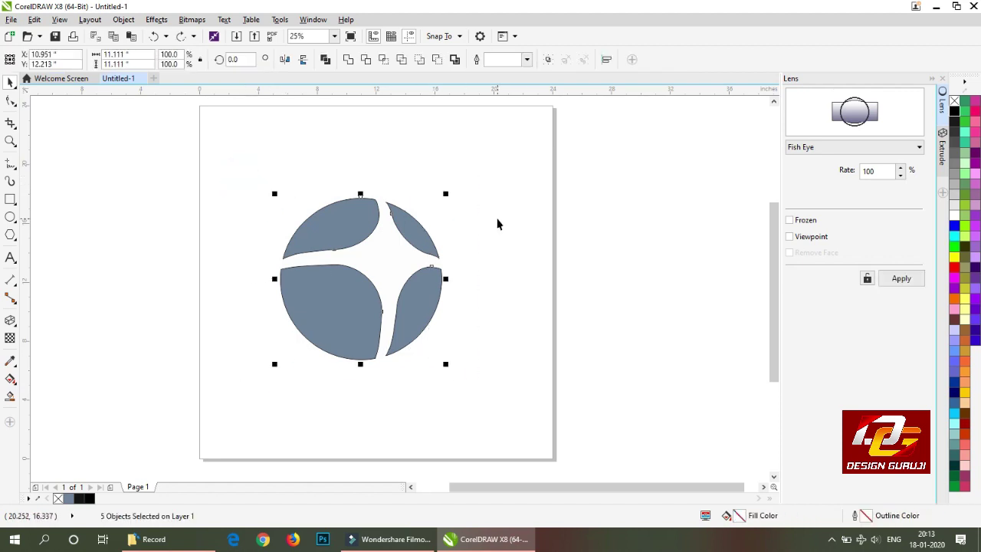
- Delete the leftover lens background shape behind the segments and select all four segments together
left_click(445, 234)
left_click(391, 255)
key("Delete")
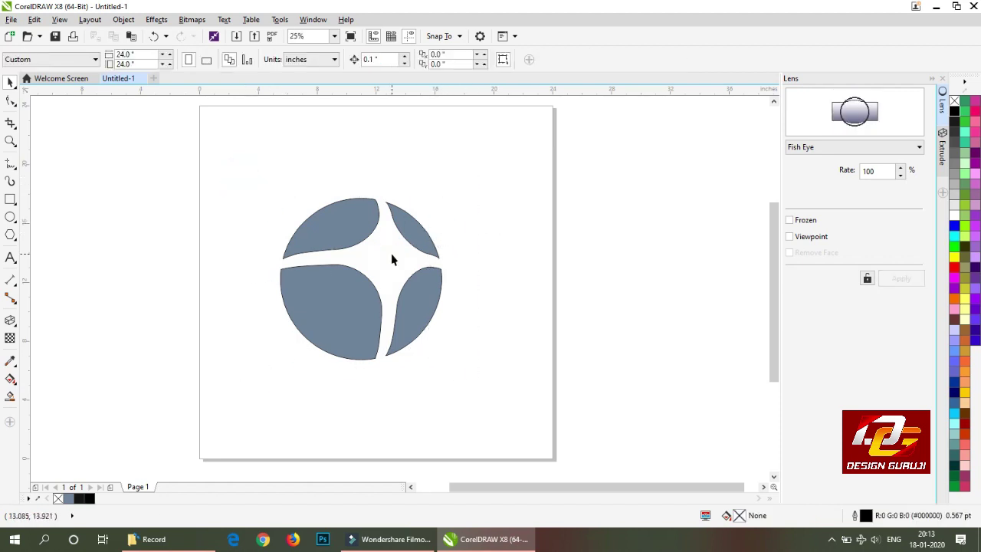
left_click(392, 255)
left_click_drag(262, 167, 455, 381)
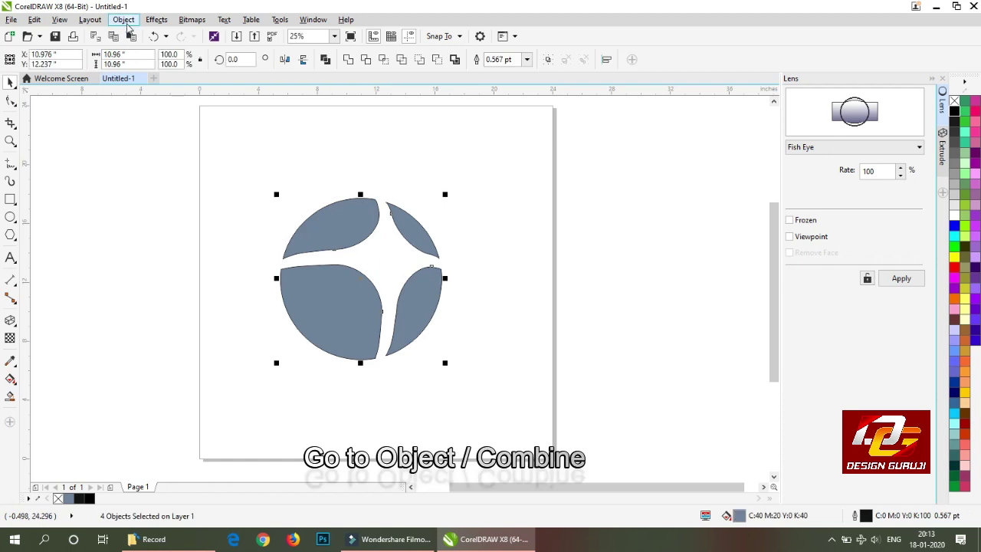
- Combine the four selected sphere segments into a single curve
left_click(124, 20)
left_click(136, 162)
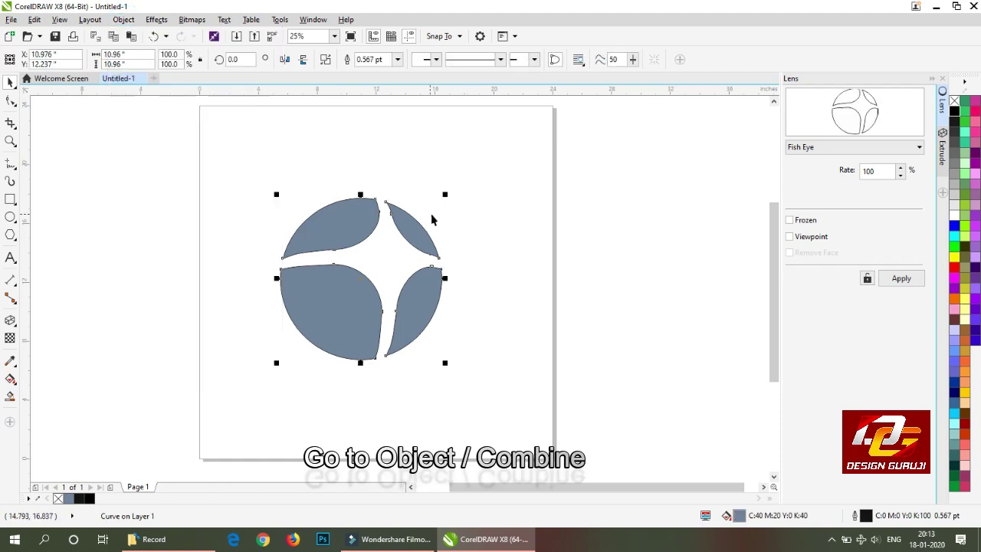
key("shift+F2")
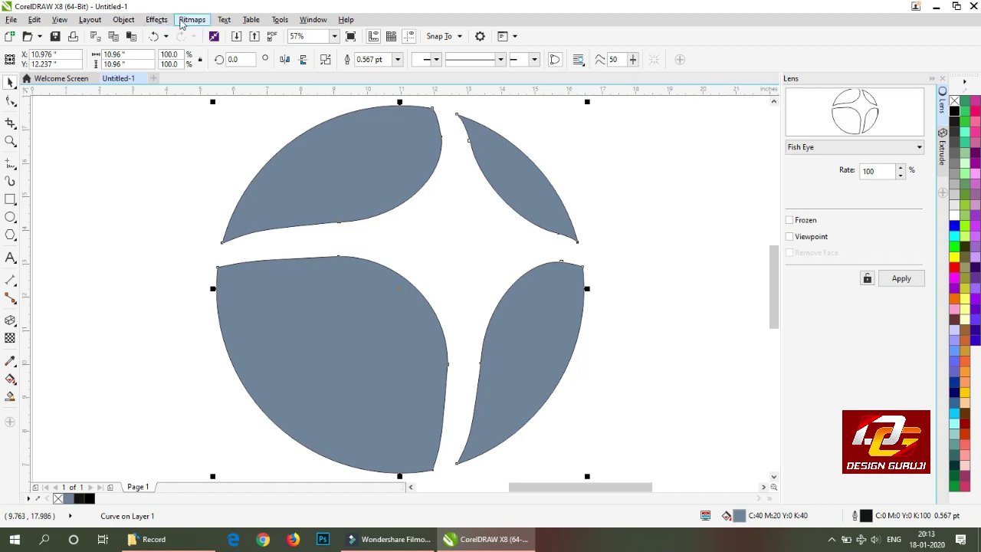
- Extrude the combined curve with its vanishing point near the sphere's center, about 0.3 in horizontally and 0.19 in vertically from it
left_click(943, 150)
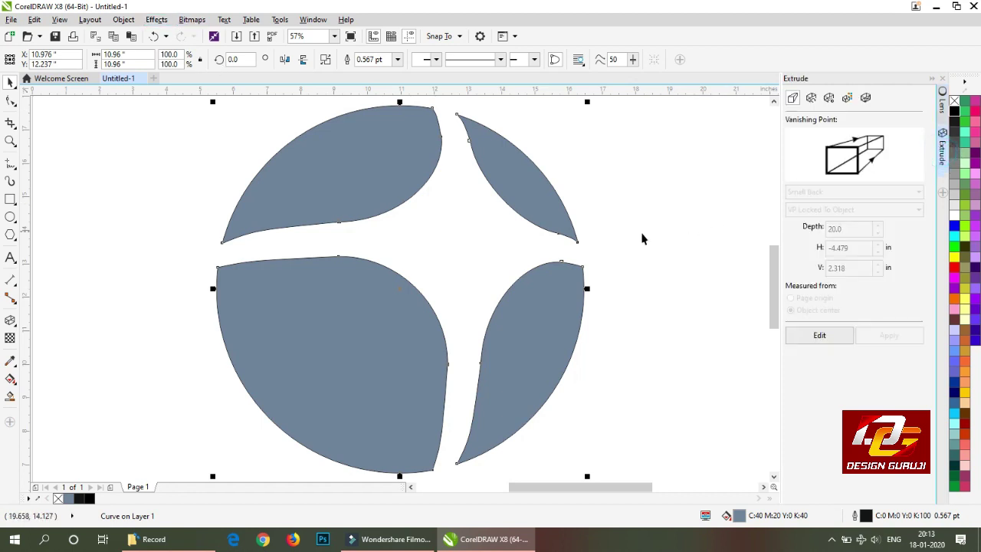
left_click(10, 320)
mouse_move(409, 289)
left_mouse_down()
mouse_move(444, 242)
mouse_move(427, 263)
mouse_move(424, 290)
mouse_move(411, 282)
left_mouse_up()
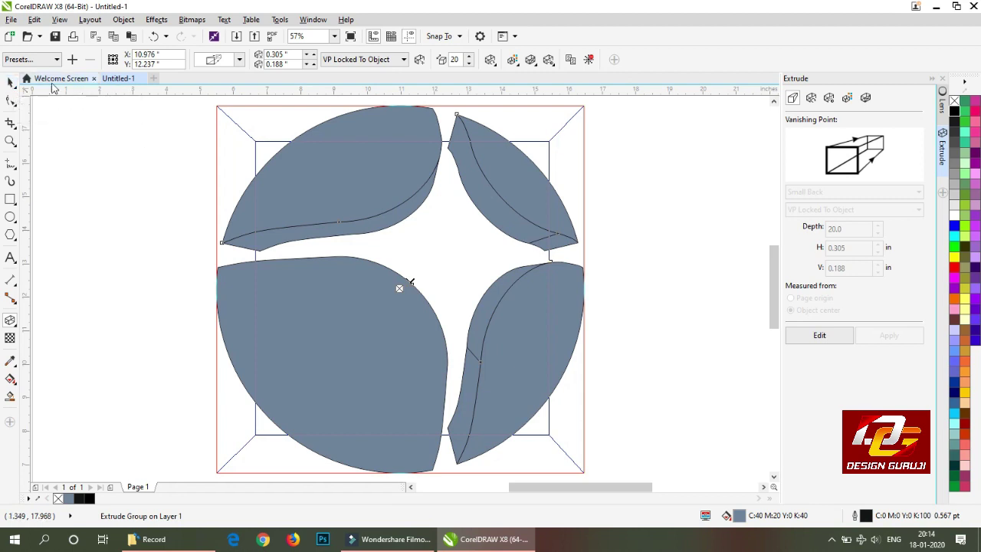
- Break the extrude group apart to separate the front faces from the extruded sides
left_click(10, 82)
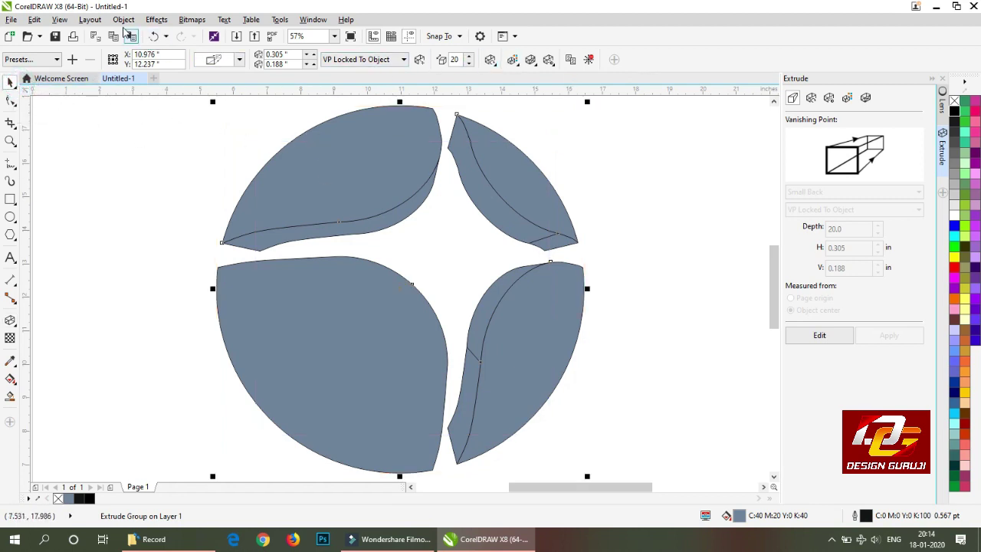
left_click(123, 19)
left_click(147, 178)
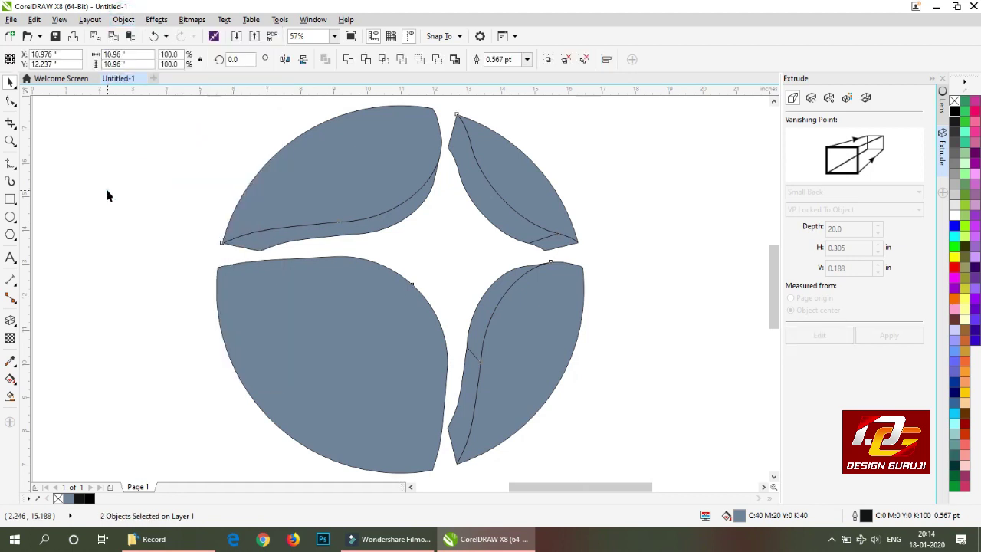
- Try shifting the front curve away from the extruded sides and undo the shift
left_click_drag(399, 167, 325, 167)
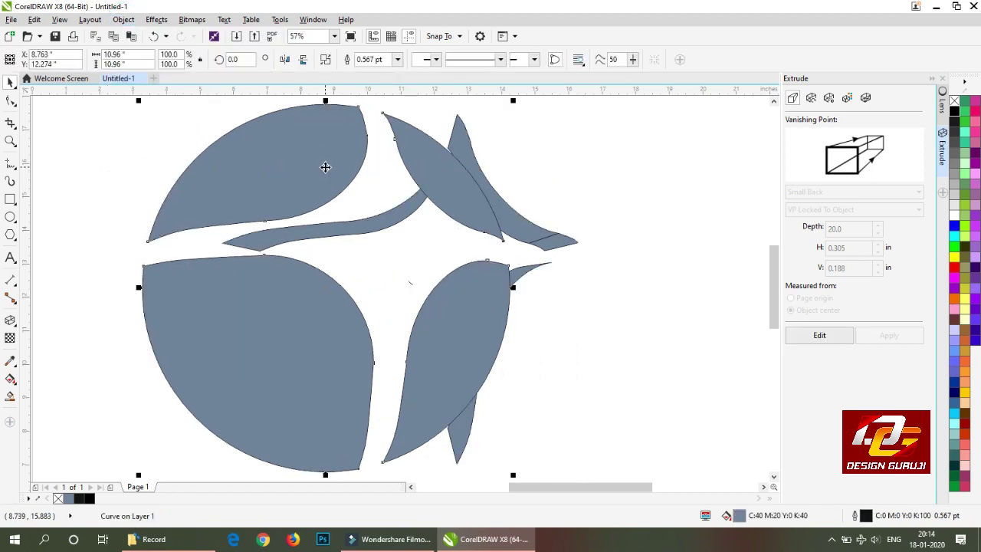
key("ctrl+z")
key("ctrl+z")
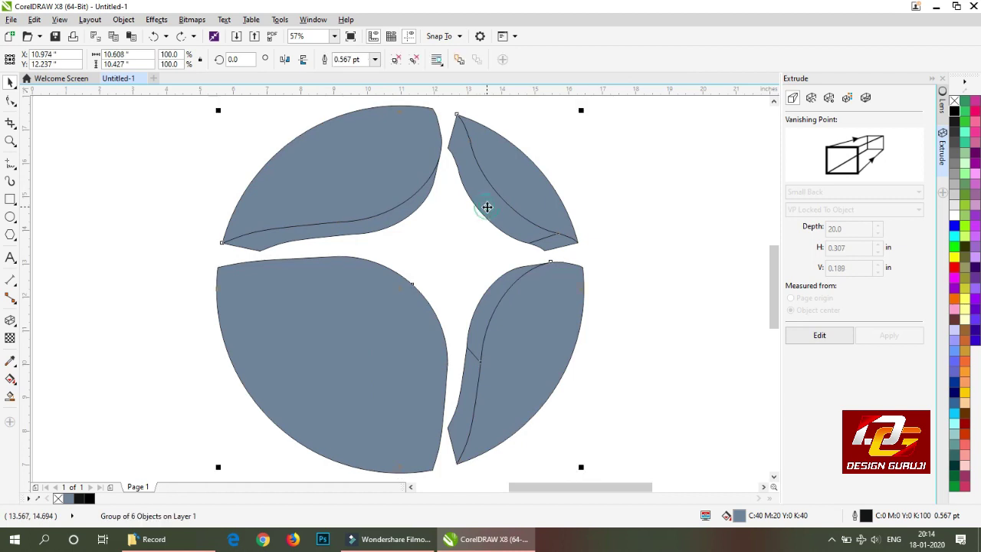
- Ungroup the extruded side faces and break the front curve apart into its individual segments
left_click(396, 60)
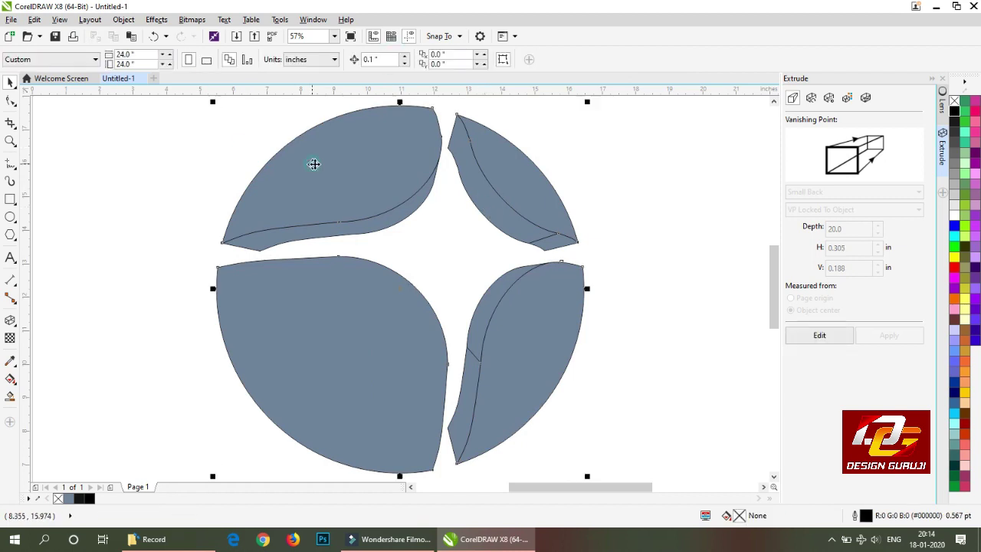
key("ctrl+l")
left_click(123, 19)
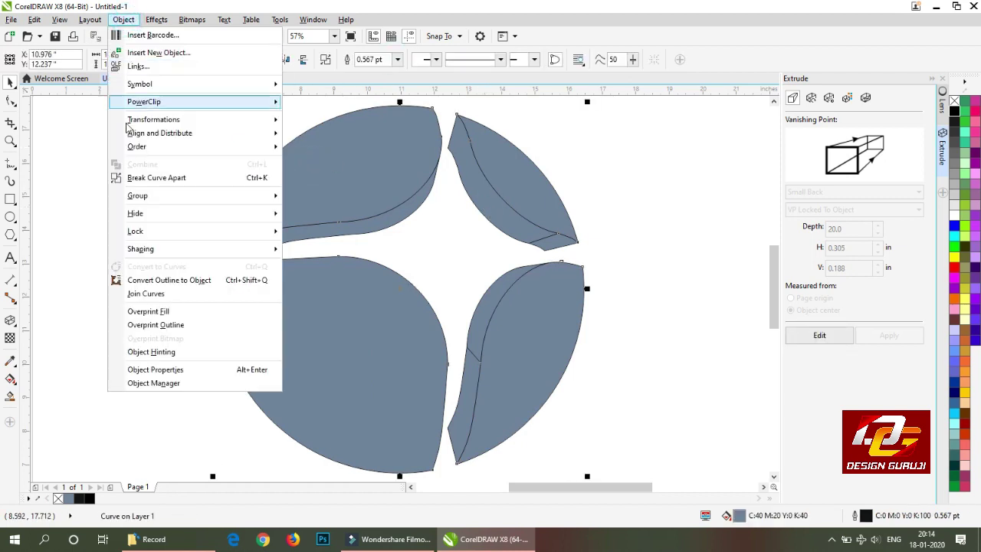
left_click(143, 178)
left_click(102, 151)
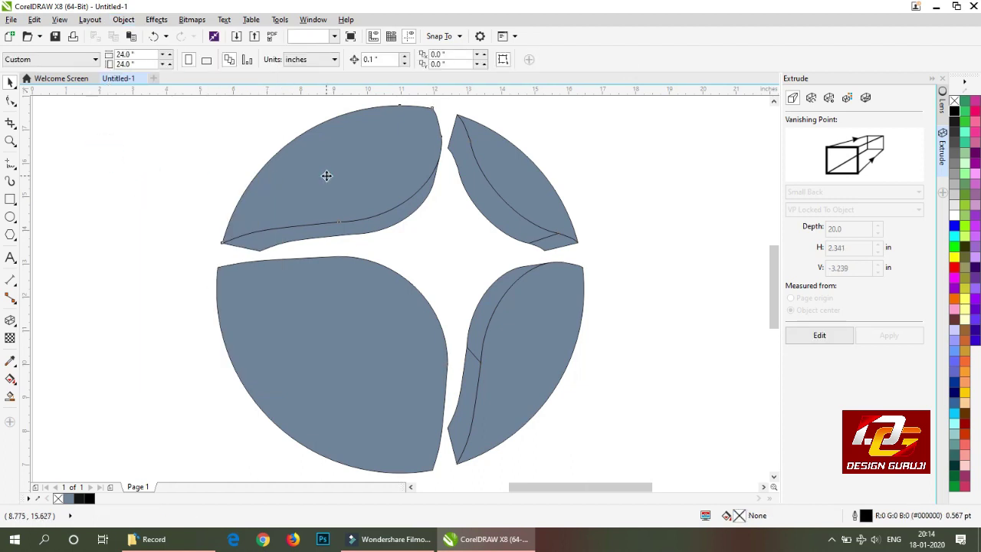
- Fill the two upper front segments with red and the two lower front segments with blue
left_click(541, 185)
left_click(531, 182, "shift")
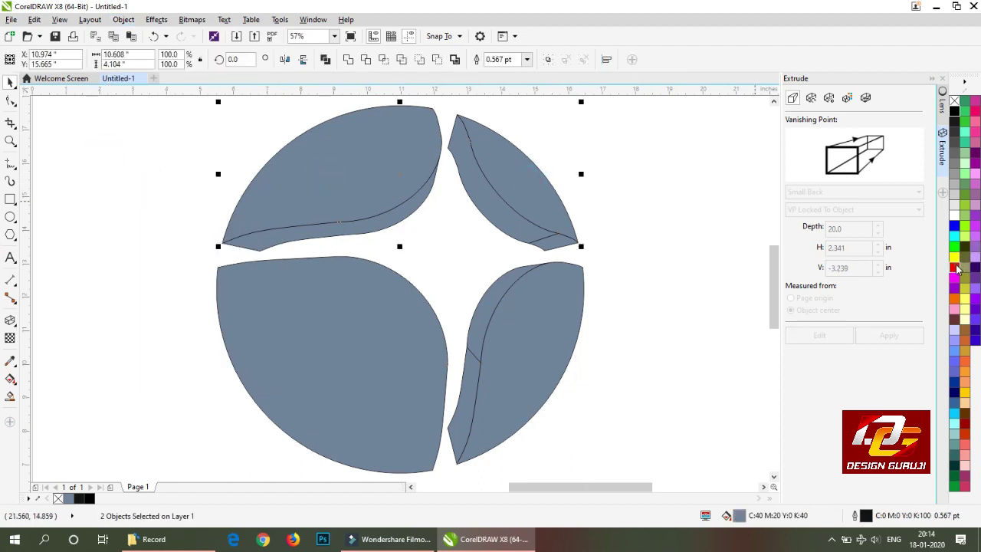
left_click(954, 266)
left_click(337, 340)
left_click(542, 330, "shift")
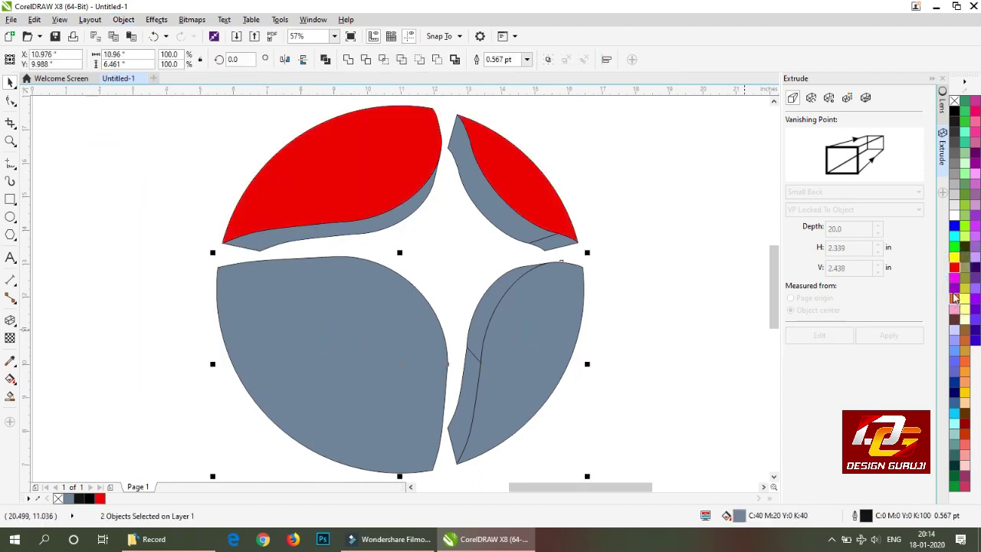
left_click(954, 226)
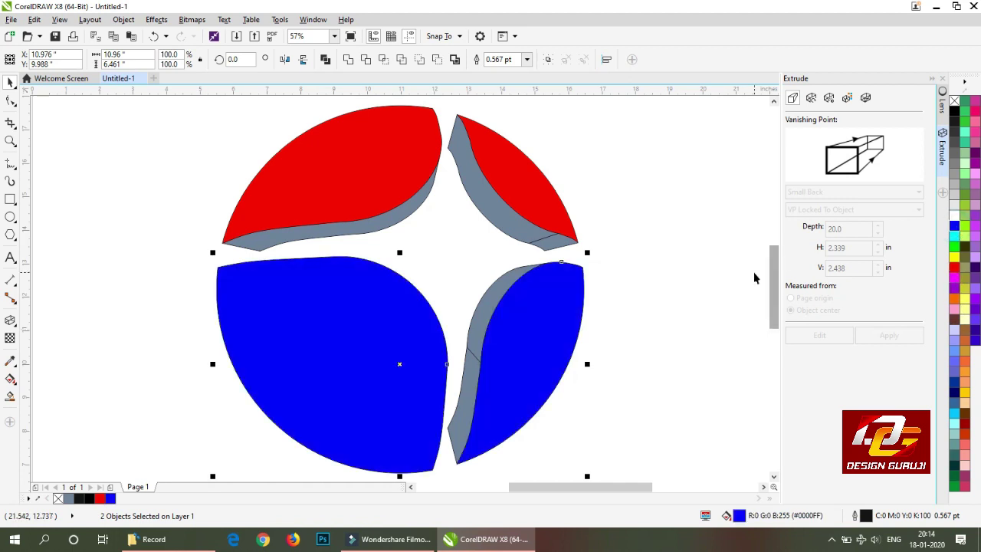
left_click(744, 273)
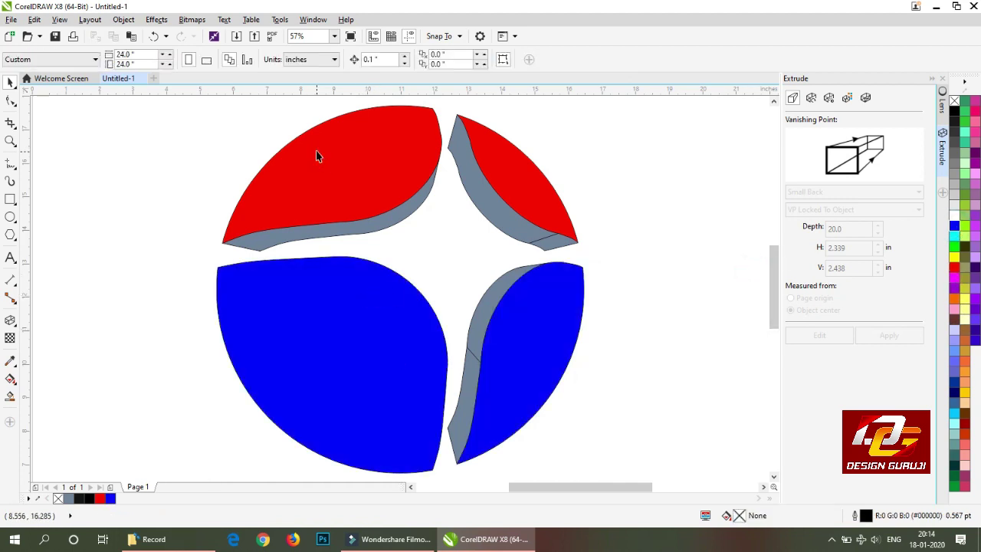
- Apply an interactive gradient to the upper-left segment, red at the inner edge and Ruby Red toward the outer edge
left_click(338, 171)
left_click(11, 379)
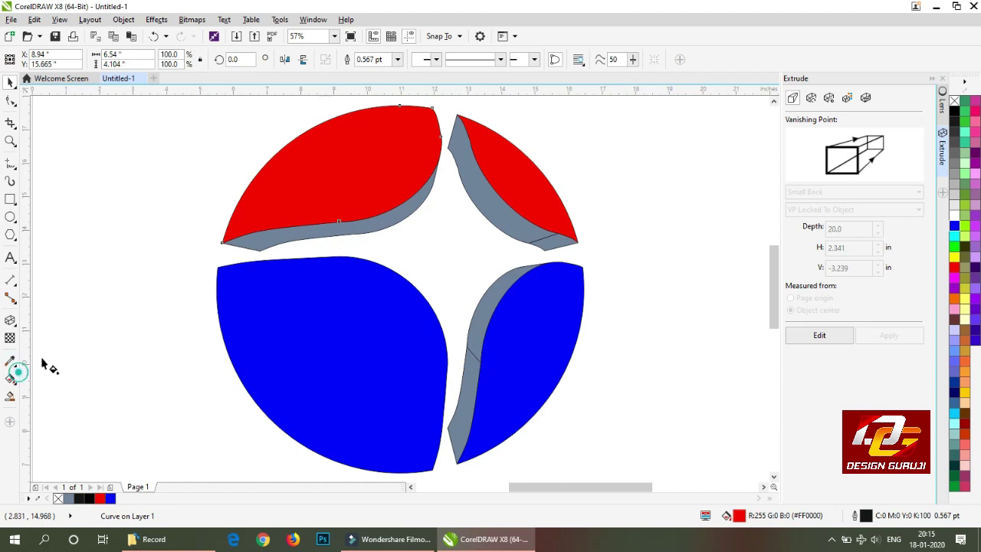
left_click_drag(389, 201, 346, 142)
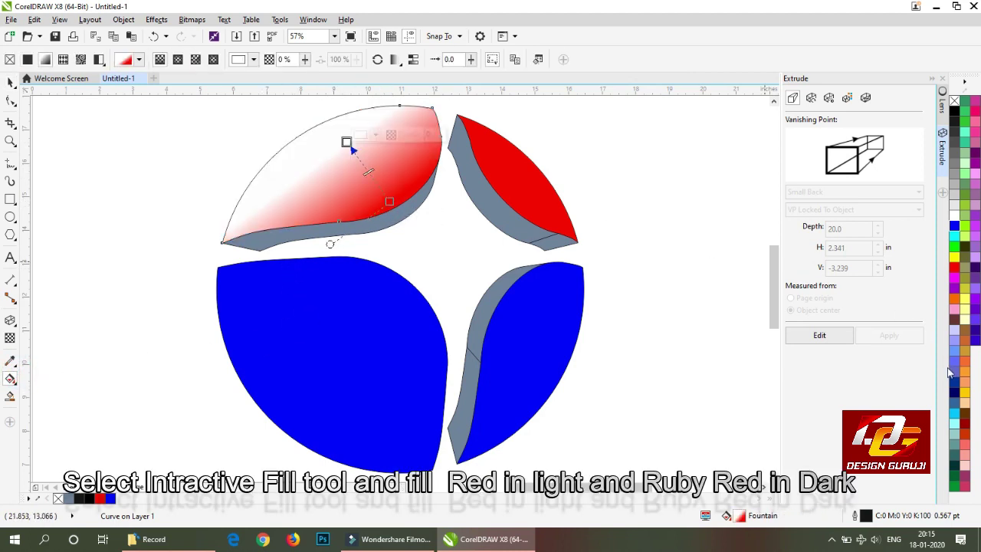
left_click(965, 423)
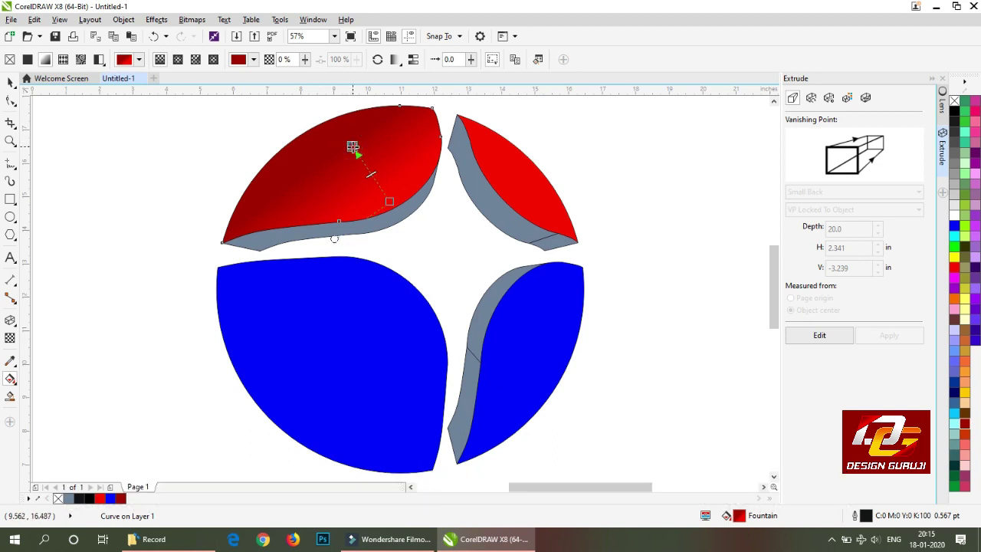
- Apply an interactive gradient to the upper-right segment, from red at the inner edge to Ruby Red at the outer edge
left_click_drag(484, 168, 527, 172)
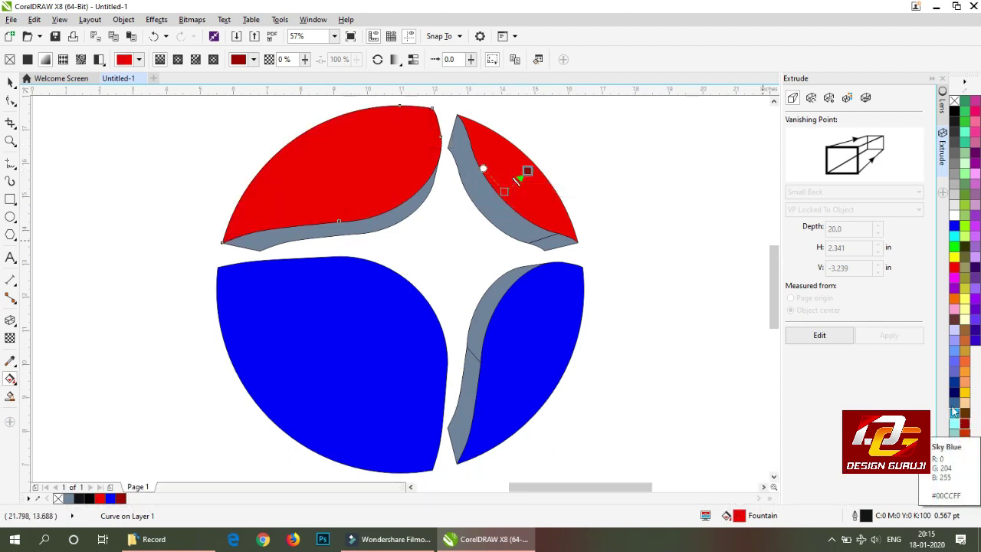
key("ctrl+z")
left_click(511, 204)
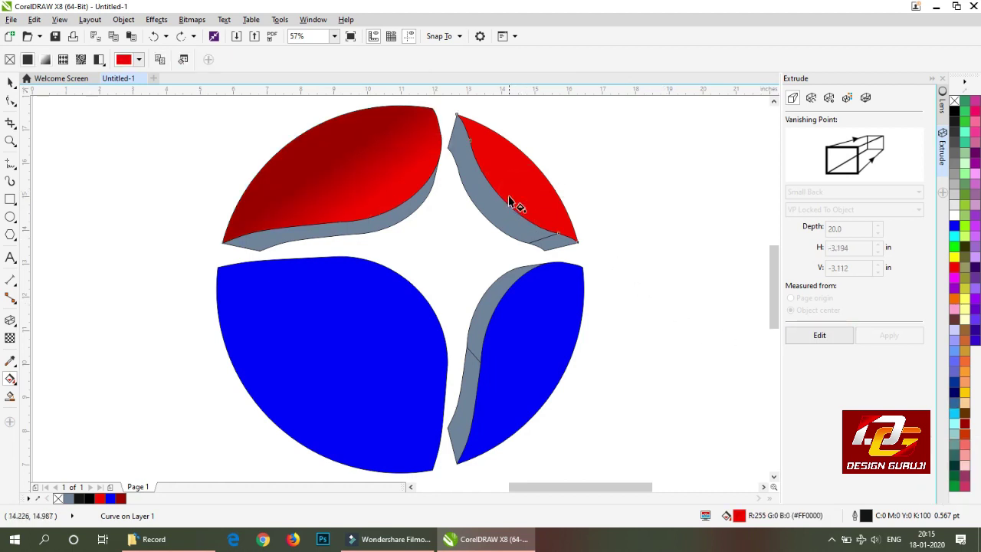
left_click_drag(488, 170, 532, 175)
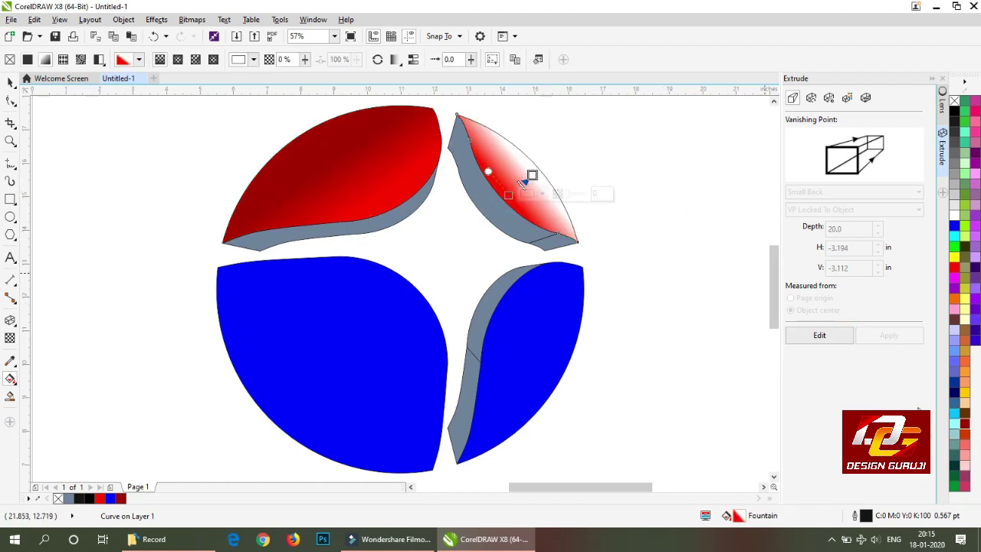
left_click(967, 422)
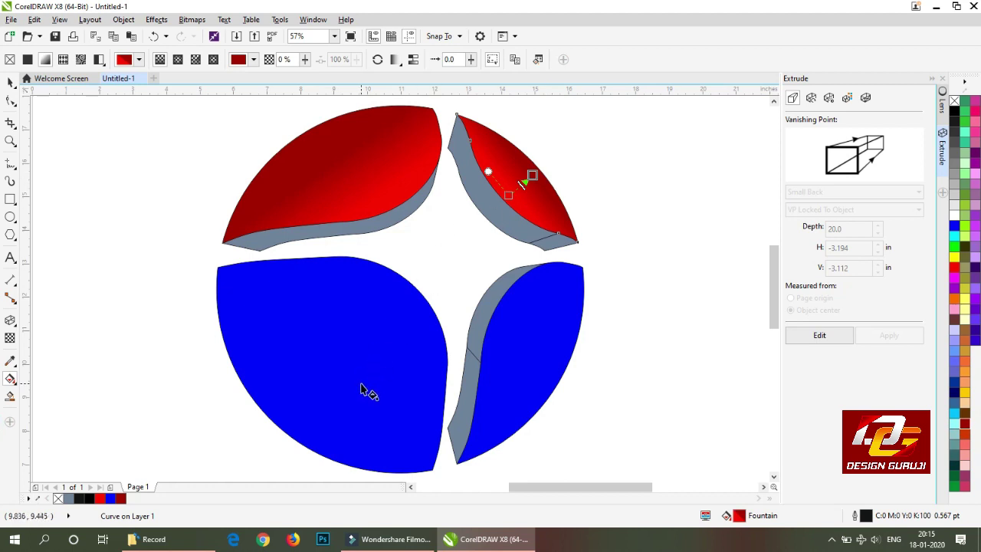
- Give the lower-left segment a gradient from blue near the center to Deep Navy Blue outward, and shorten the gradient slightly
left_click(369, 365)
left_click_drag(394, 296, 307, 394)
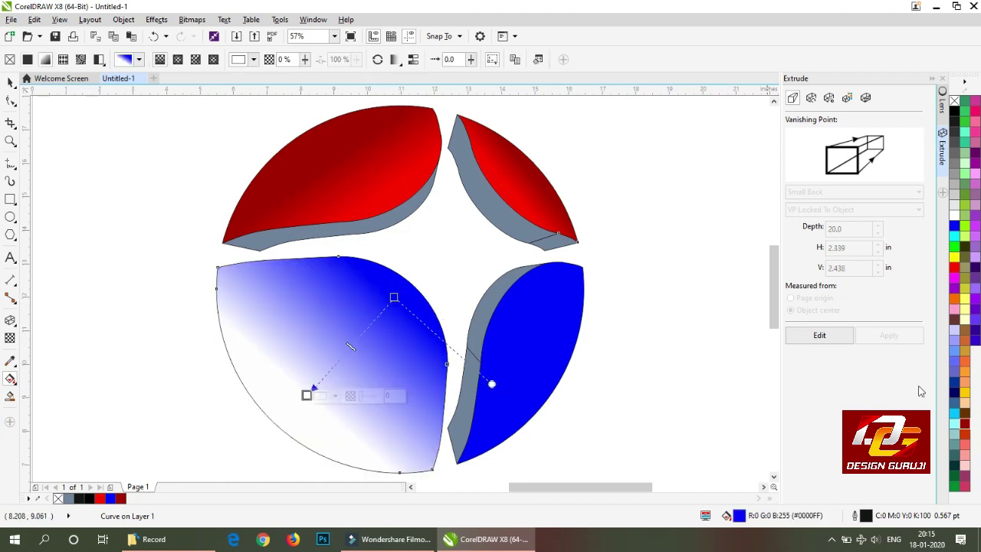
left_click(954, 394)
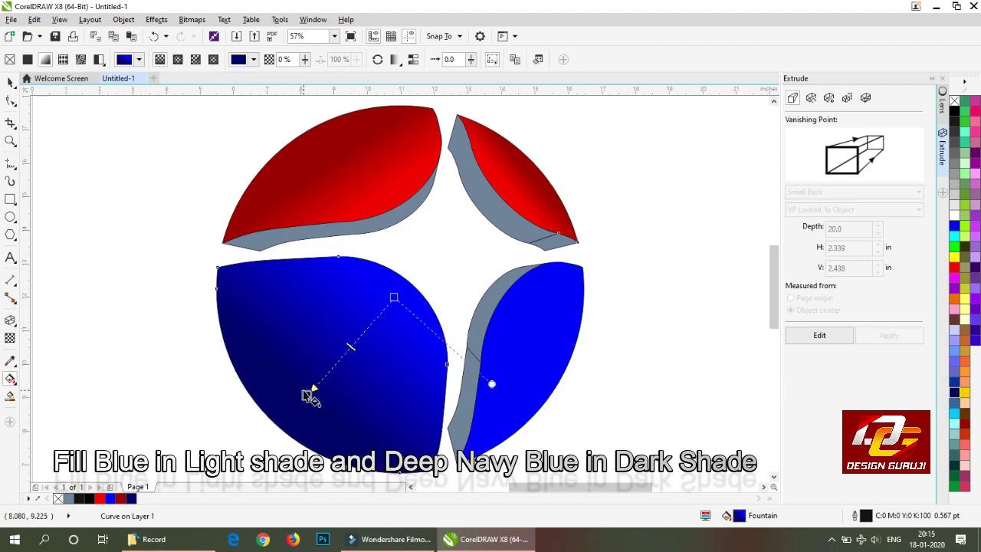
left_click_drag(306, 395, 316, 387)
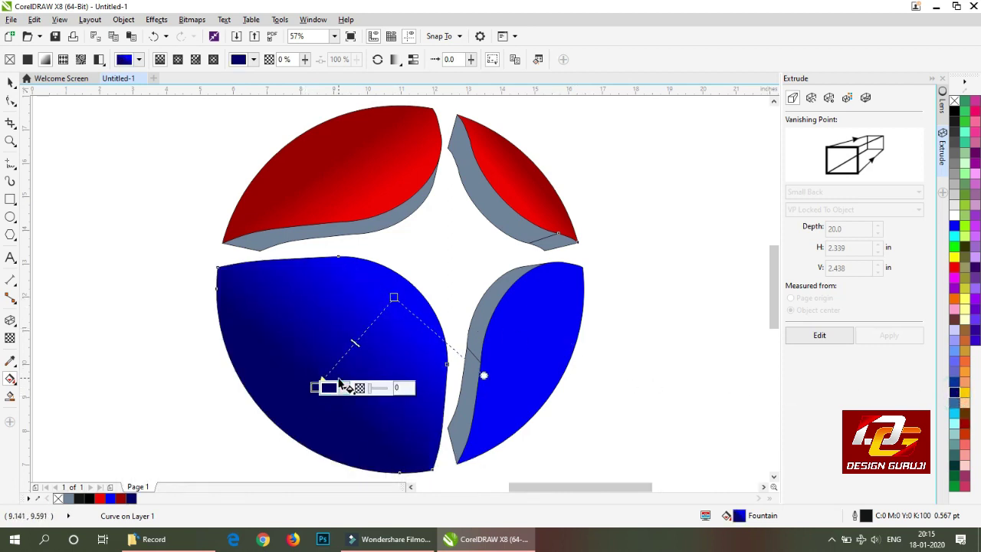
- Give the lower-right segment a gradient from blue at the inner edge to Deep Navy Blue at the outer edge
left_click_drag(508, 313, 563, 350)
left_click(957, 395)
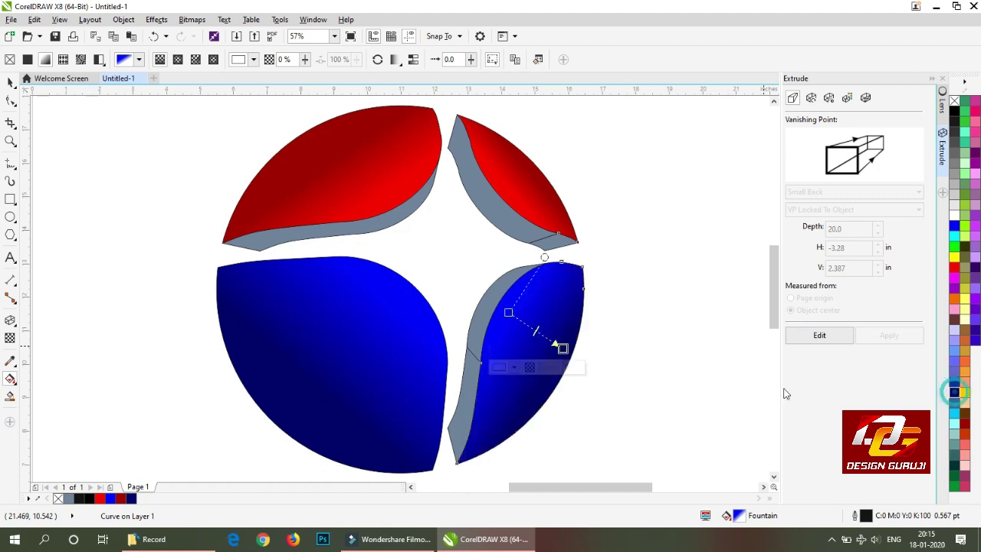
left_click(11, 82)
left_click(596, 208)
- Weld the two extruded side faces beneath the upper-right red segment into one shape
left_click(510, 230)
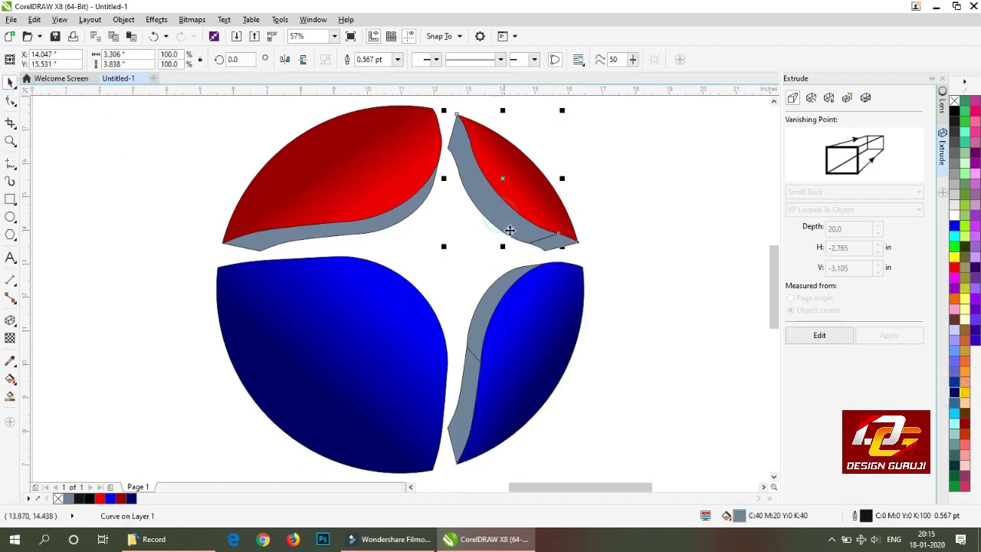
scroll(551, 247, "up", 2)
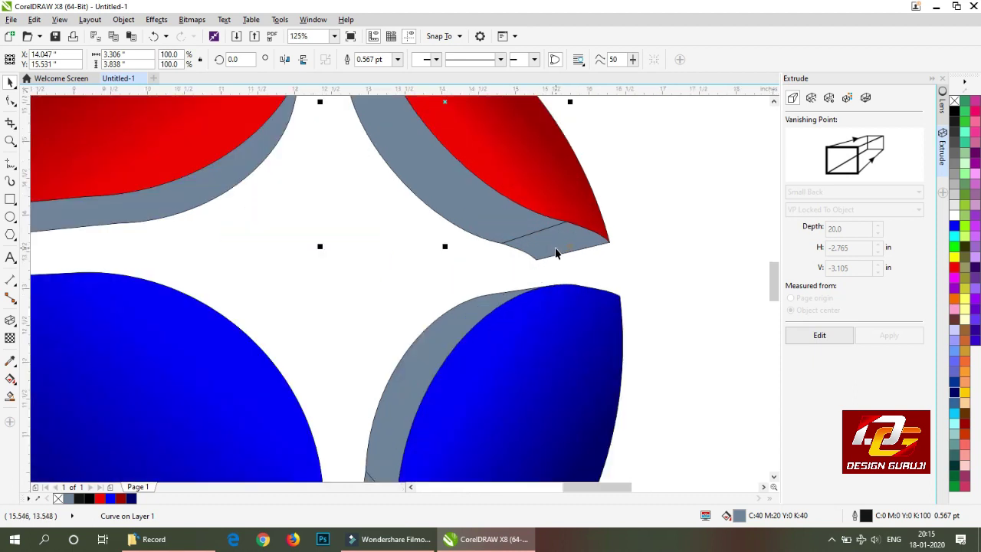
left_click(557, 253, "shift")
scroll(556, 253, "down", 2)
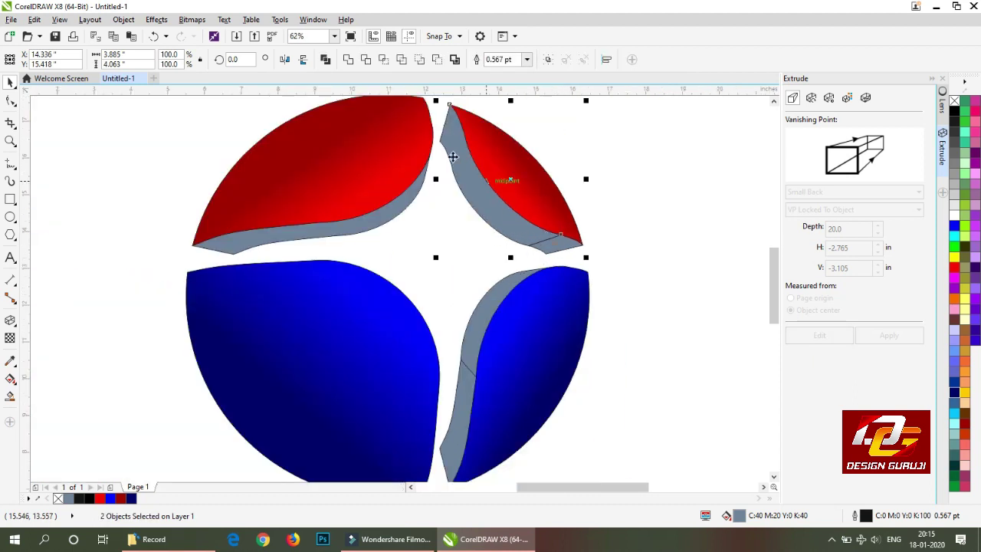
left_click(347, 60)
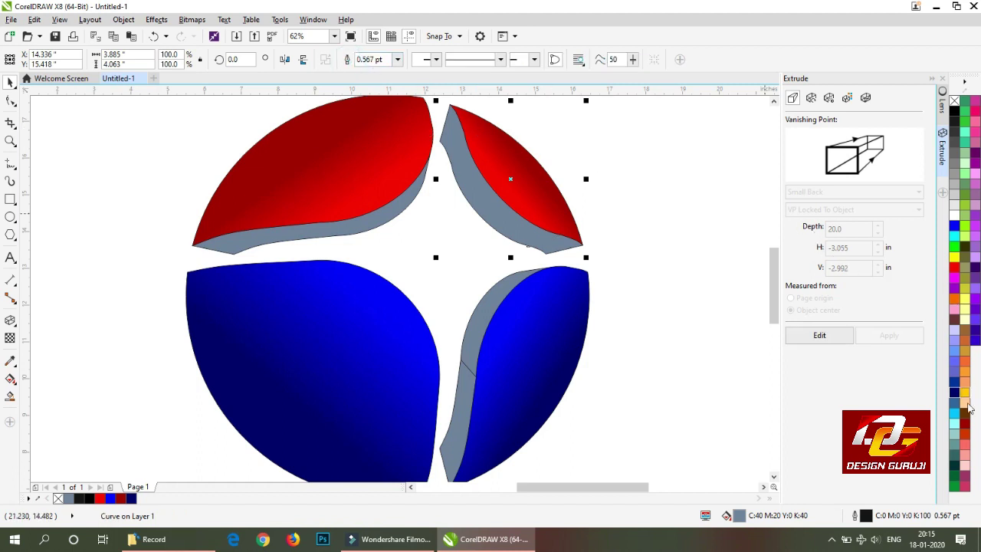
- Fill the upper-right segment's welded side face with a gradient from Ruby Red at its lower end to dark red #4F0000 at its upper end
left_click(963, 425)
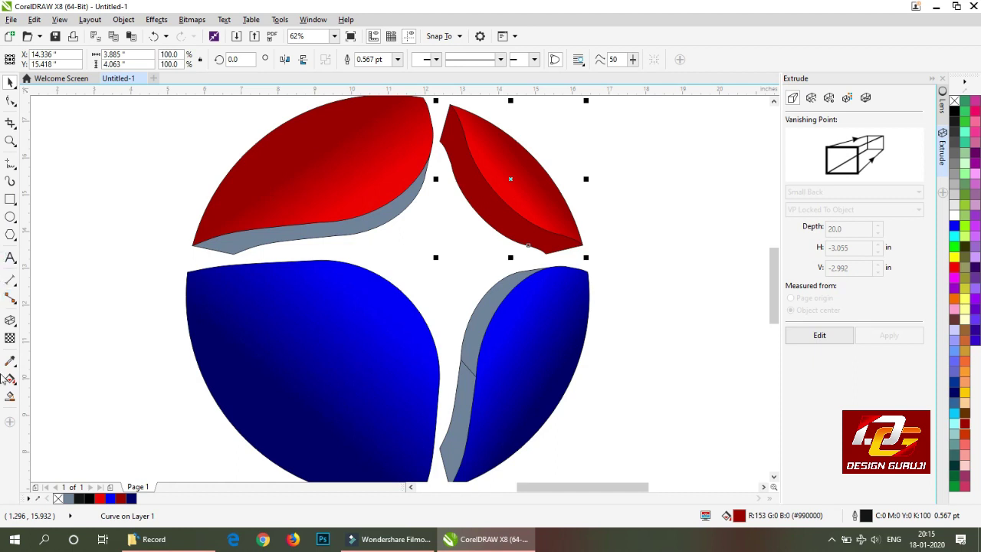
left_click(10, 379)
left_click_drag(542, 242, 455, 142)
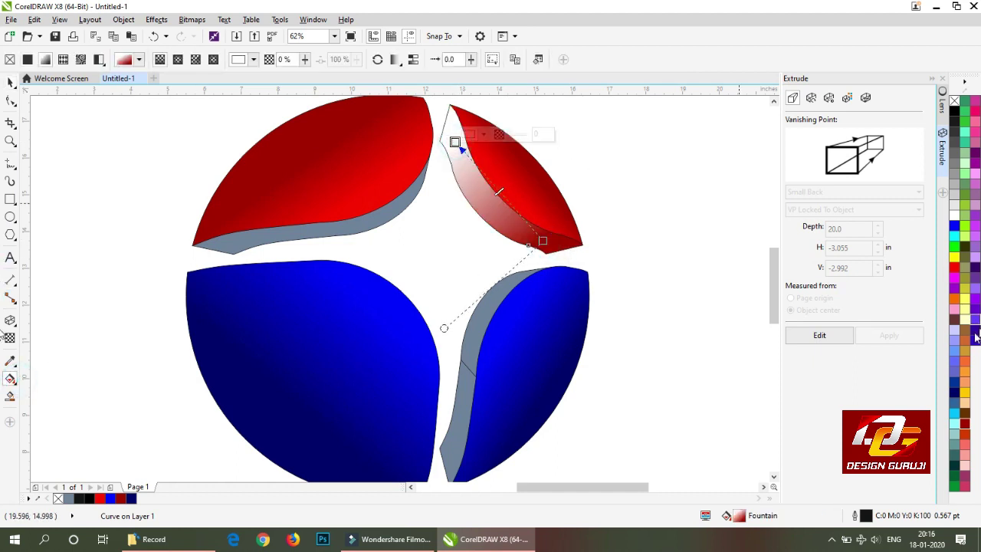
left_click_drag(964, 433, 457, 141)
left_click(469, 137)
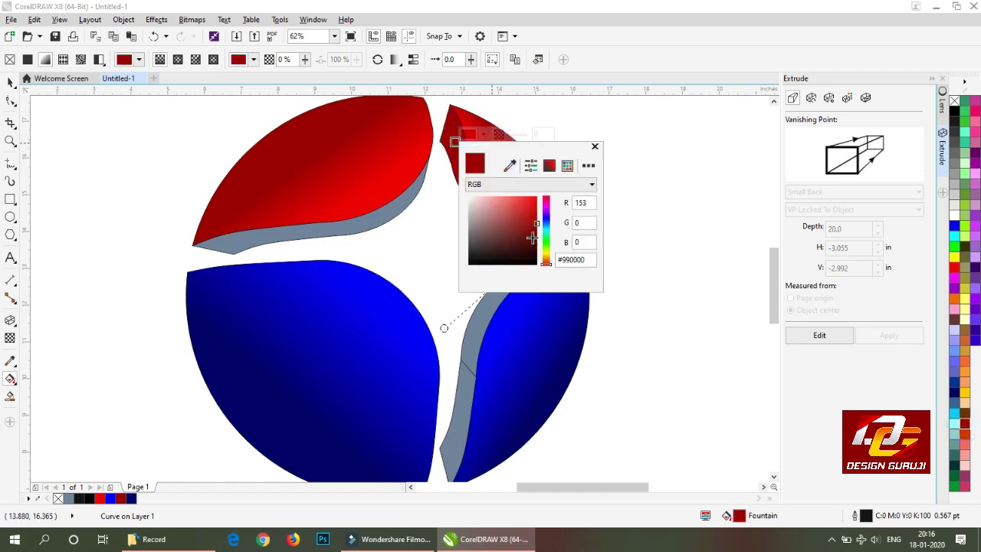
left_click_drag(531, 239, 544, 244)
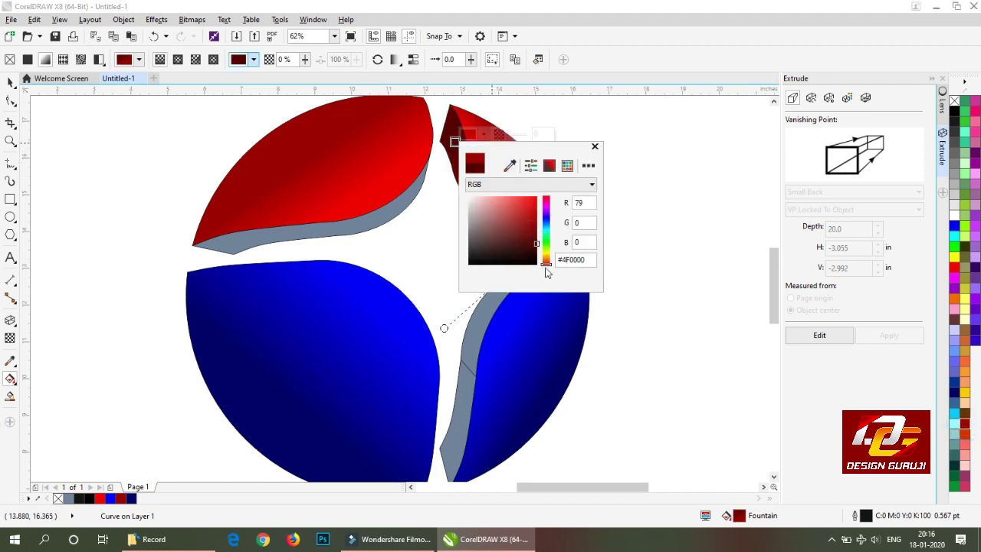
left_click(621, 199)
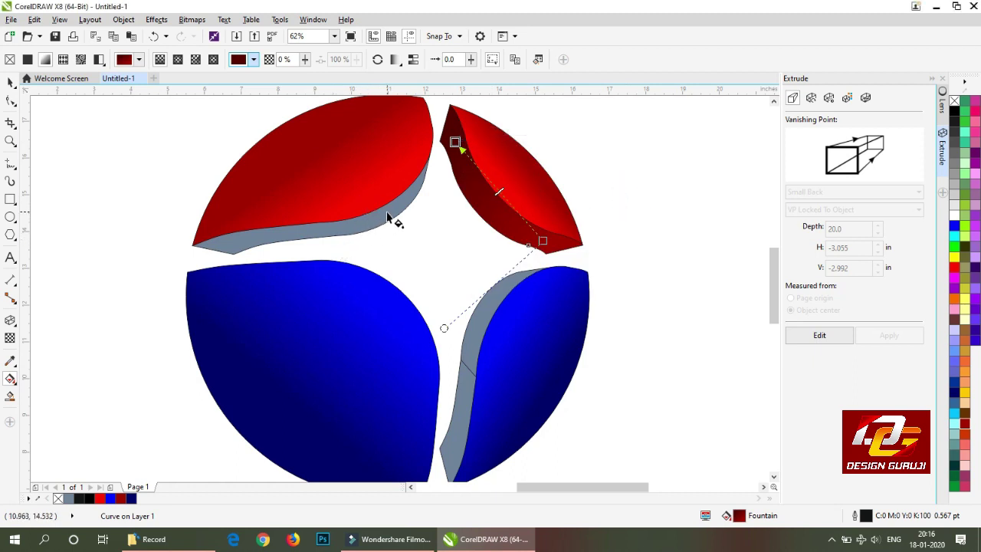
left_click(404, 207)
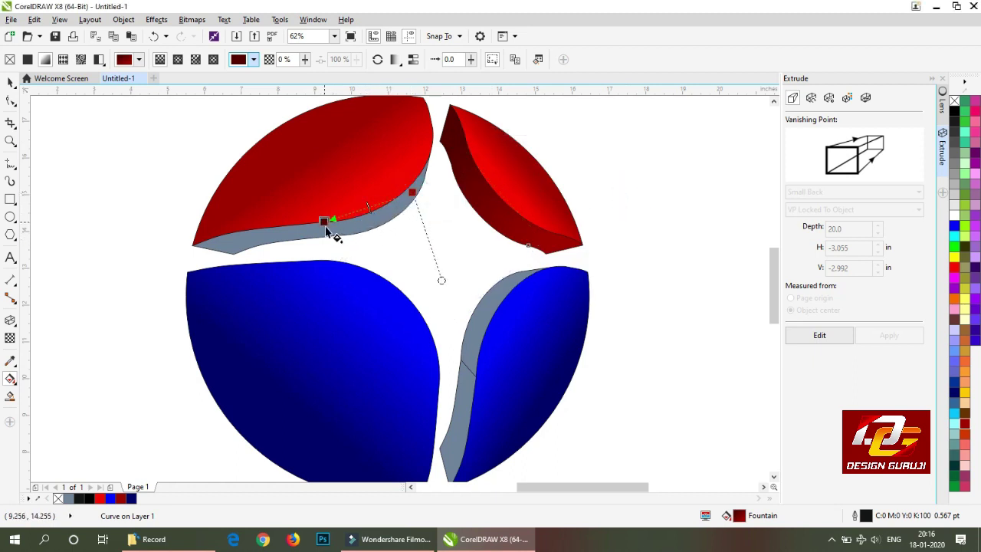
left_click(323, 221)
left_click(491, 215)
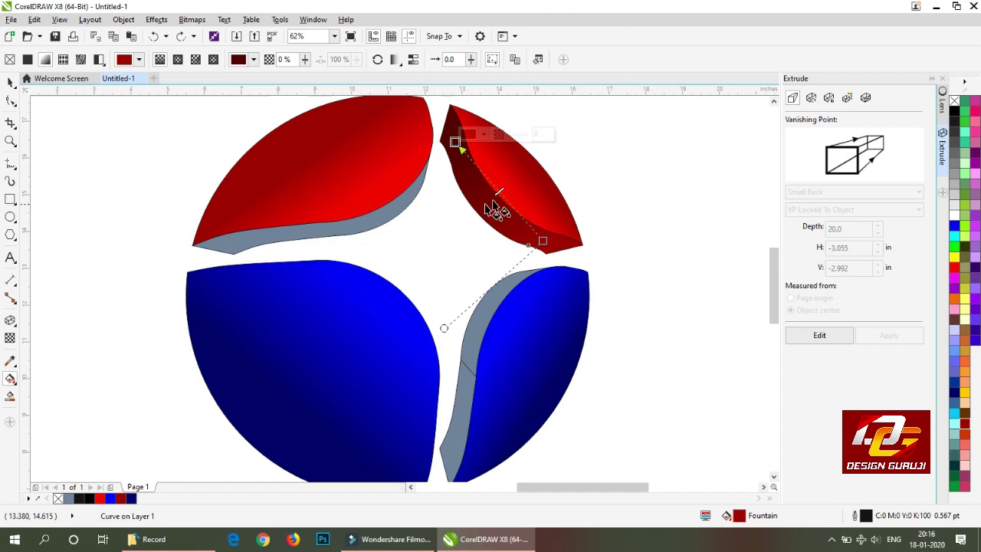
- Fill the upper-left segment's side face with a gradient from Ruby Red at its upper-right end to a darker red at its lower-left end
left_click(412, 198)
left_click_drag(422, 188, 267, 251)
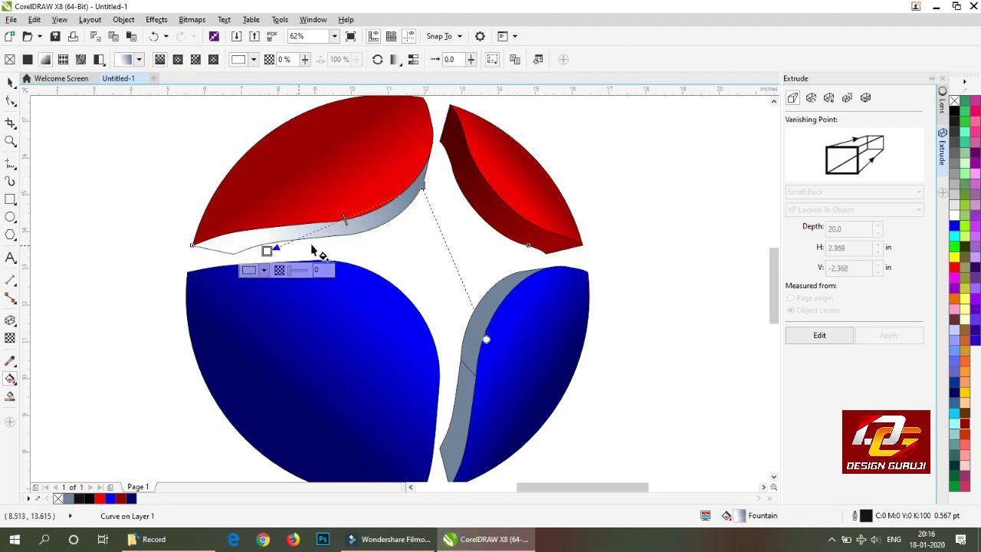
left_click(964, 423)
left_click(421, 185)
left_click(964, 423)
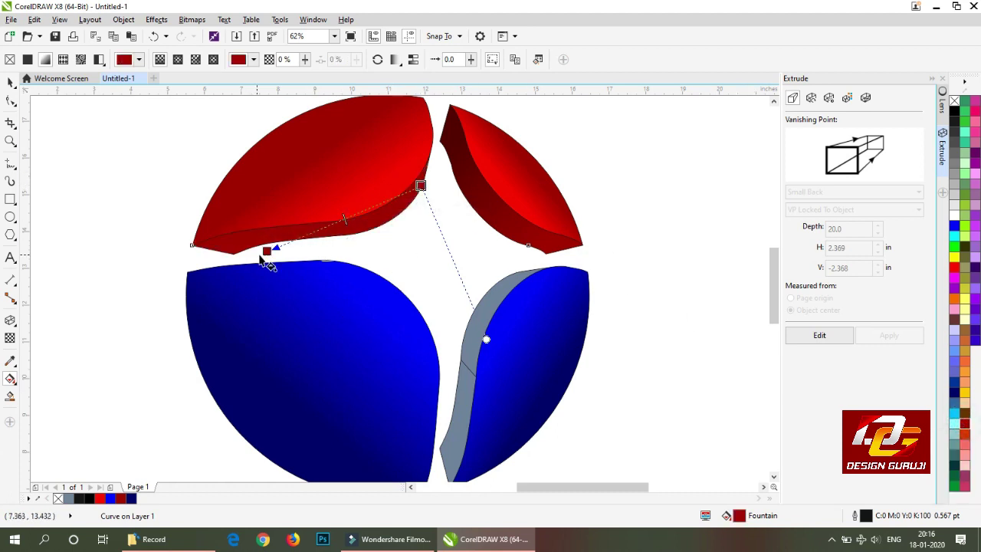
left_click(267, 252)
left_click(264, 269)
left_click(316, 382)
left_click(10, 83)
left_click(651, 248)
- Weld the two gray extruded side faces of the lower-right blue segment into one shape
left_click(471, 349)
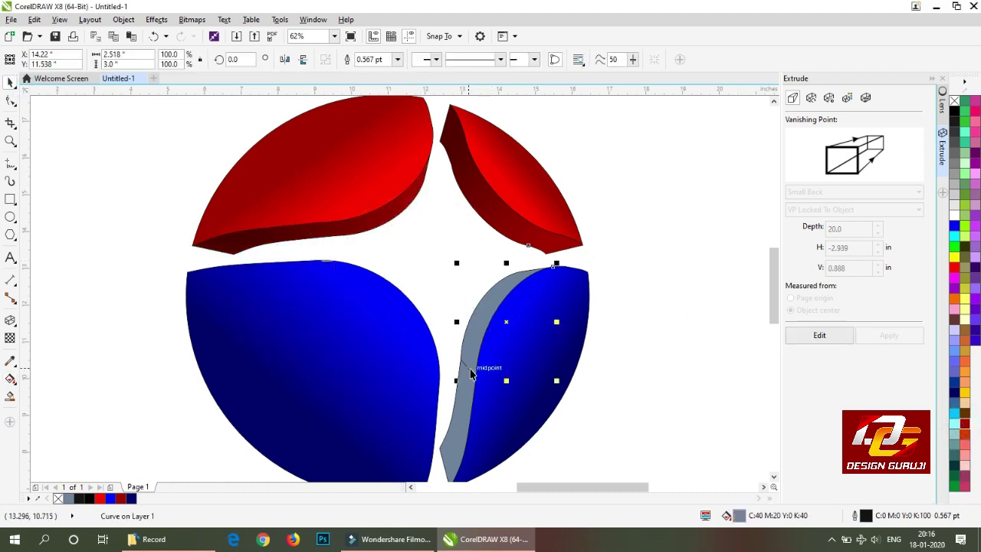
left_click(464, 387, "shift")
left_click(347, 61)
- Fill the lower-right segment's welded side face with a gradient from Deep Navy Blue #000066 near its upper end to a darker navy at its lower end
left_click(955, 393)
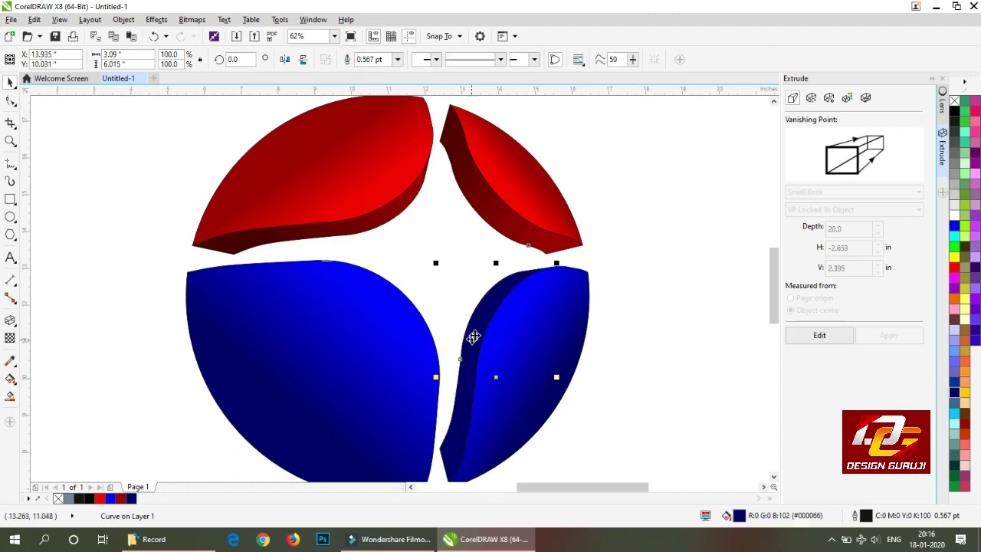
left_click(10, 378)
left_click_drag(480, 300, 457, 439)
left_click(954, 392)
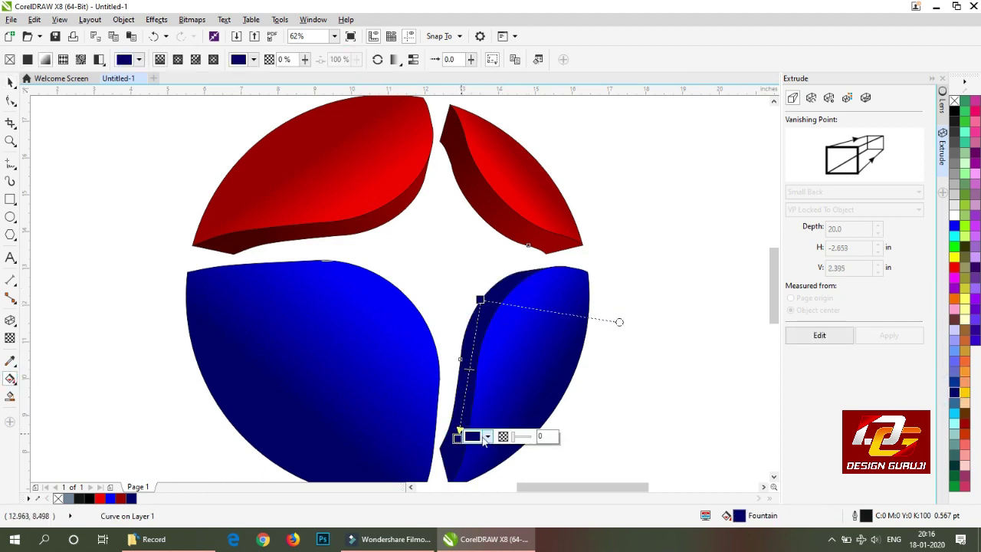
left_click(486, 437)
left_click_drag(538, 373, 540, 387)
left_click(642, 369)
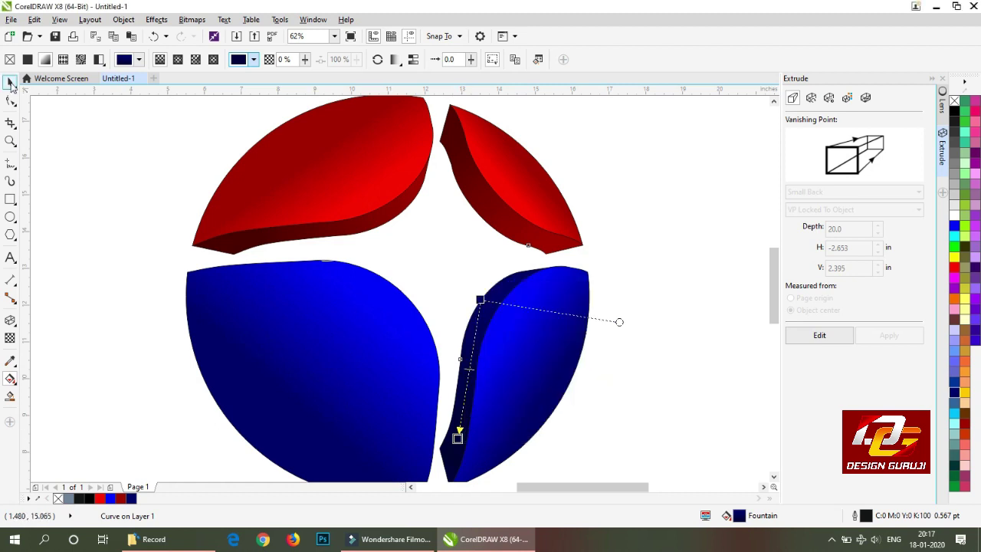
left_click(10, 83)
left_click(422, 252)
- Draw a circle over the four segments and resize it to about 8.8 inches across, inside the logo's outer edge
scroll(423, 252, "down", 1)
left_click(10, 217)
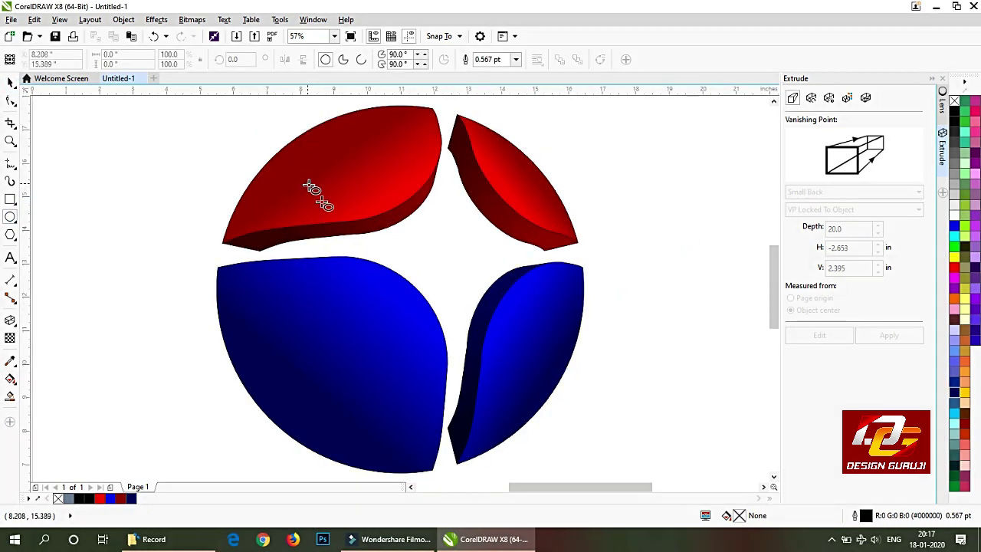
left_click_drag(308, 184, 565, 421)
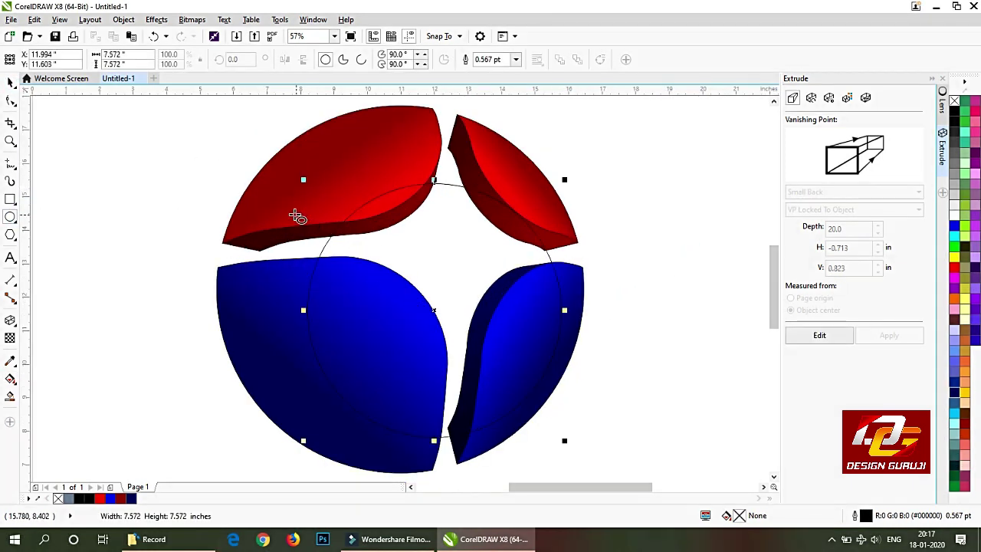
left_click_drag(304, 181, 193, 127)
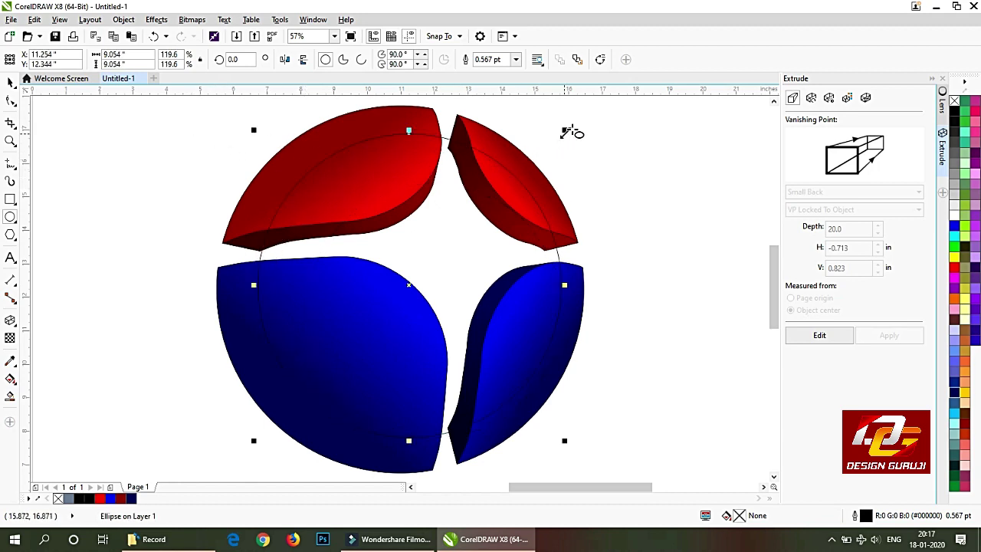
left_click_drag(565, 131, 552, 137)
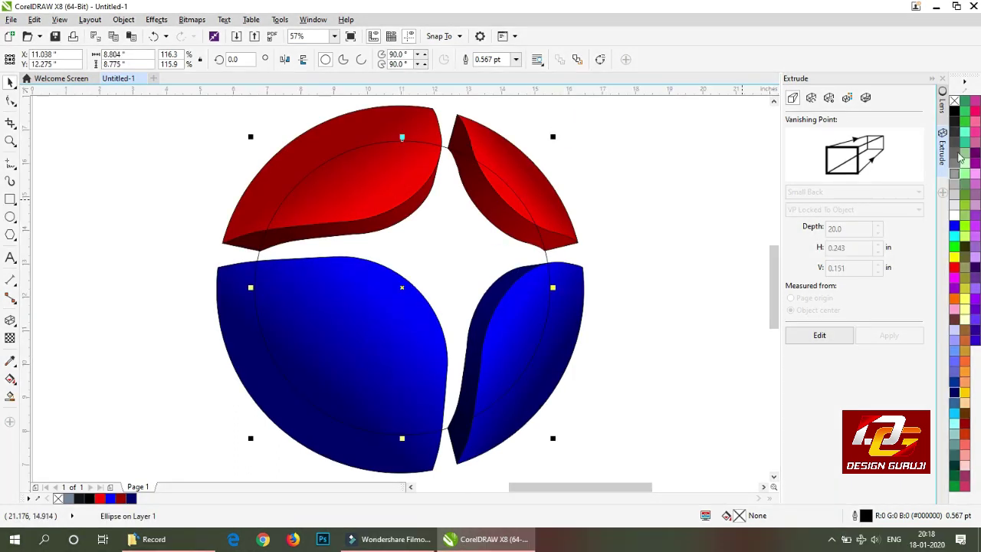
- Fill the circle with an elliptical fountain fill from white to gray #999999, shifting its white center up and to the right
left_click(955, 179)
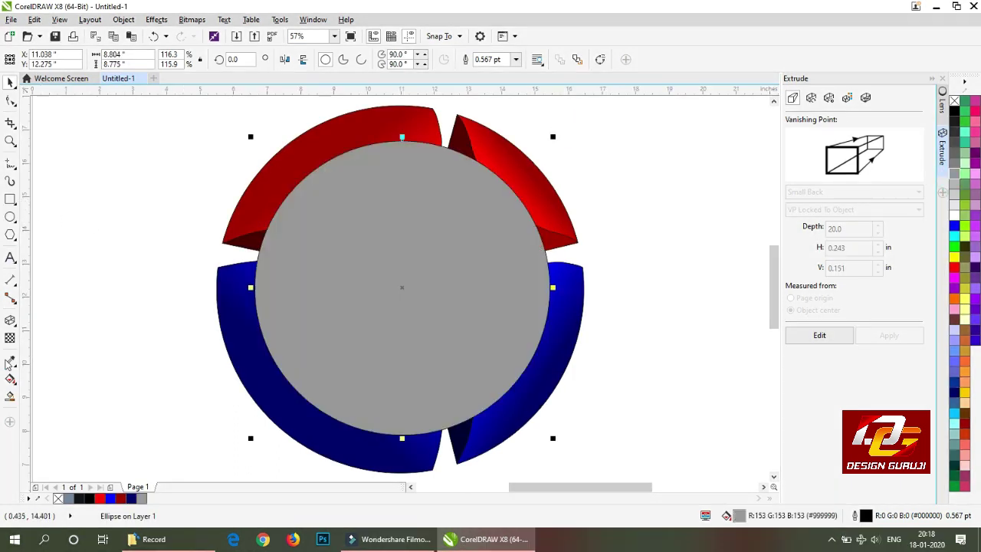
left_click(10, 380)
left_click(47, 59)
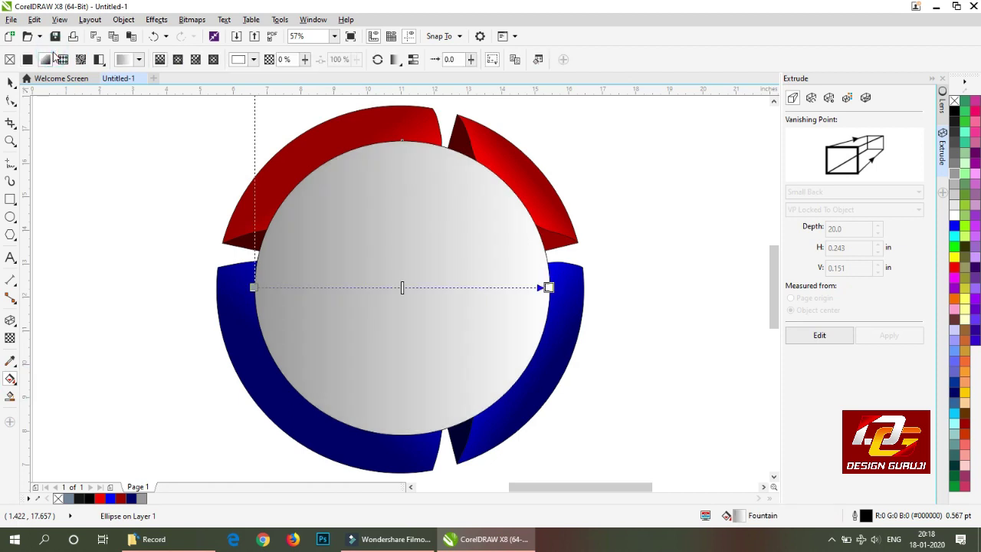
left_click(177, 60)
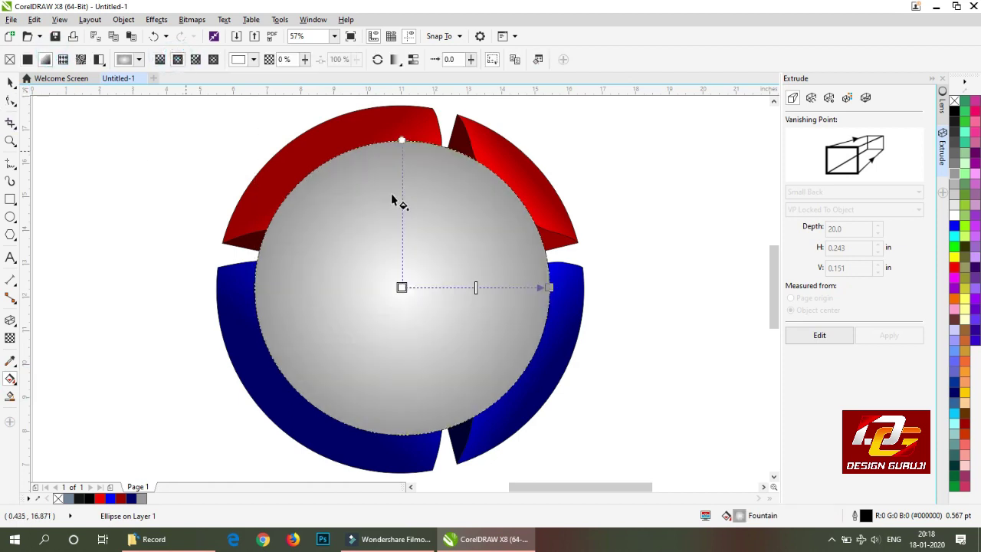
left_click_drag(402, 286, 432, 256)
key("ctrl+z")
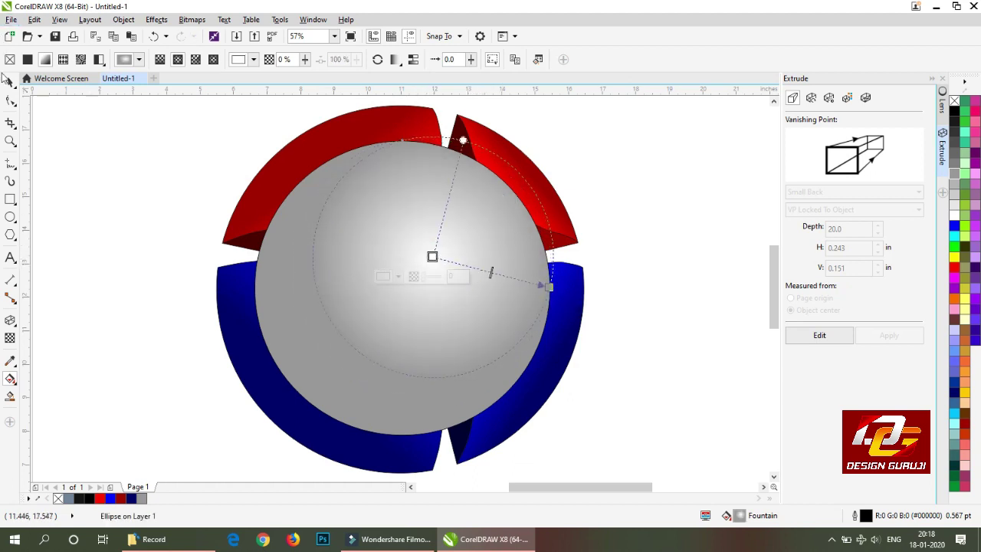
- Send the gradient-filled circle behind the four red and blue segments
left_click(9, 82)
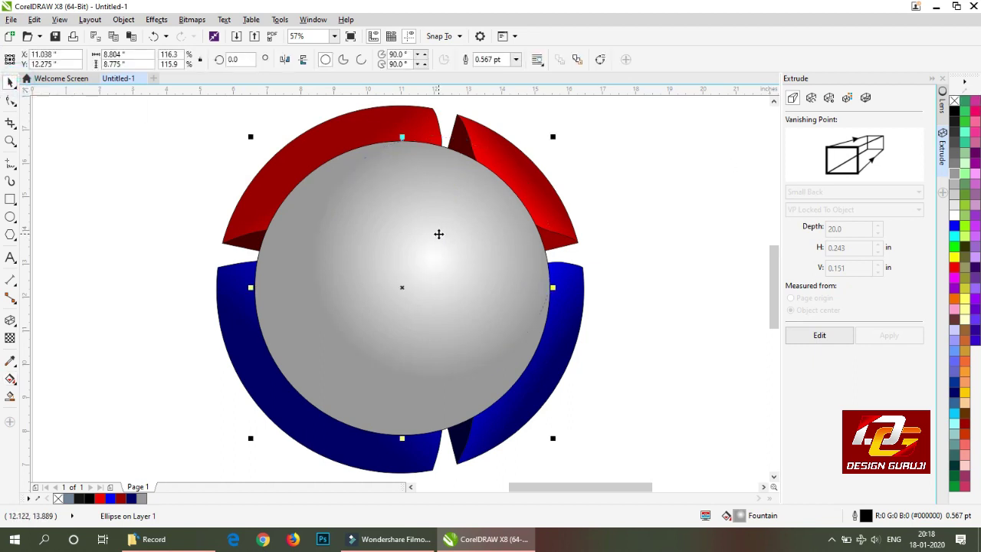
key("shift+Page_Down")
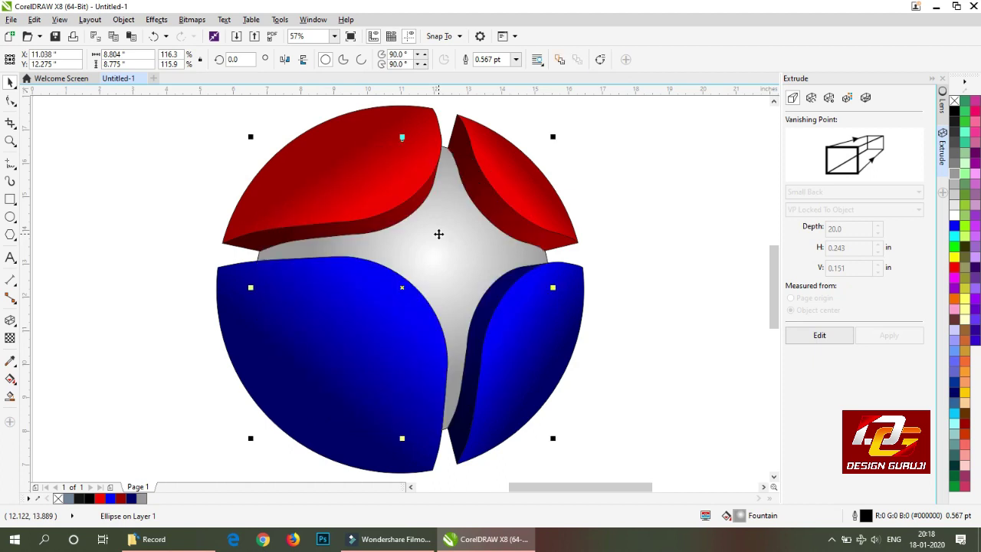
left_click(641, 197)
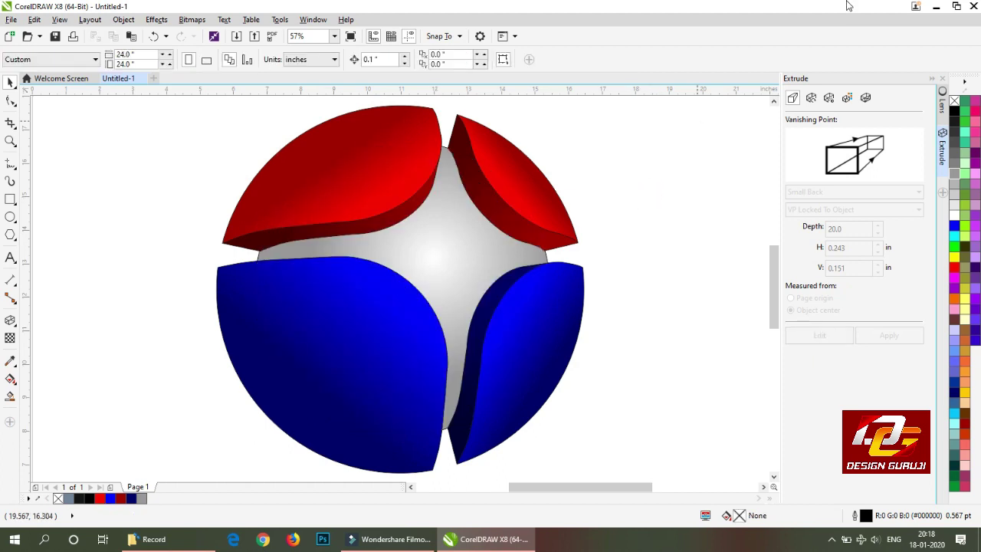
- Change the outer color of the inner circle's elliptical gradient to dark gray
left_click(465, 247)
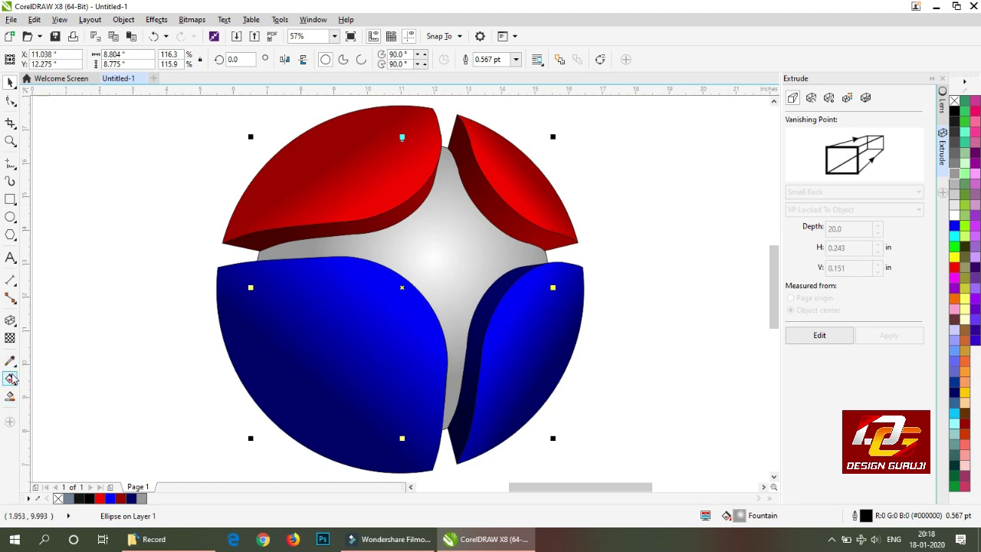
left_click(11, 377)
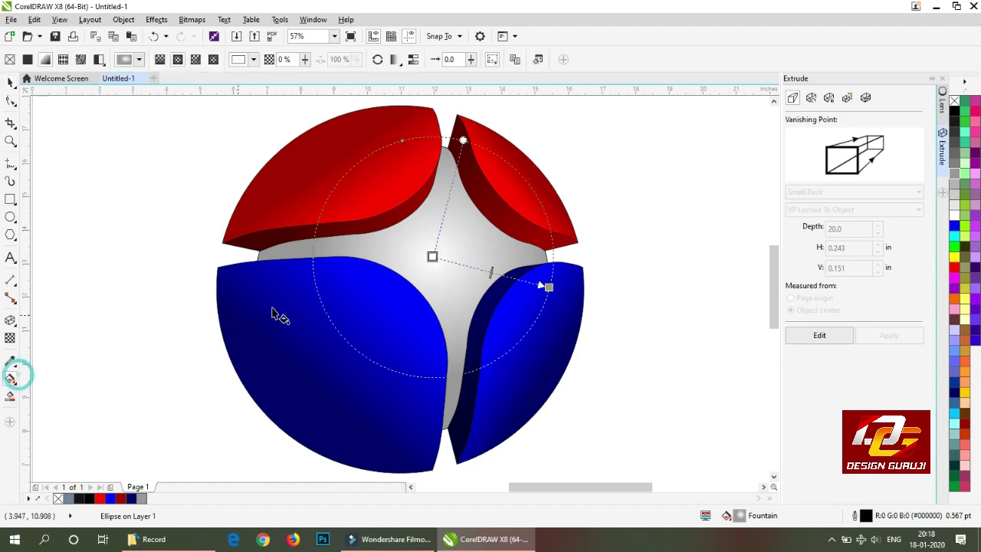
left_click(548, 287)
left_click(955, 153)
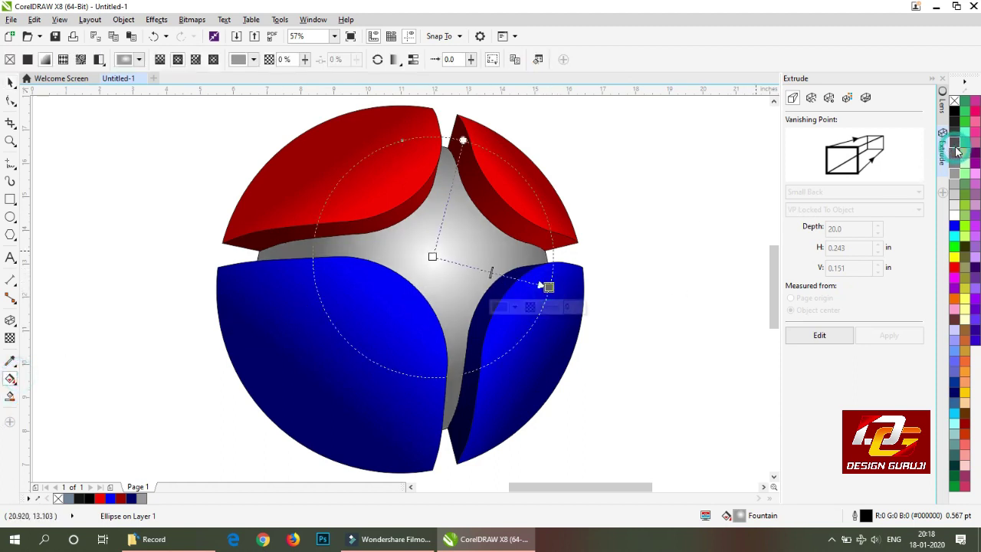
left_click(956, 145)
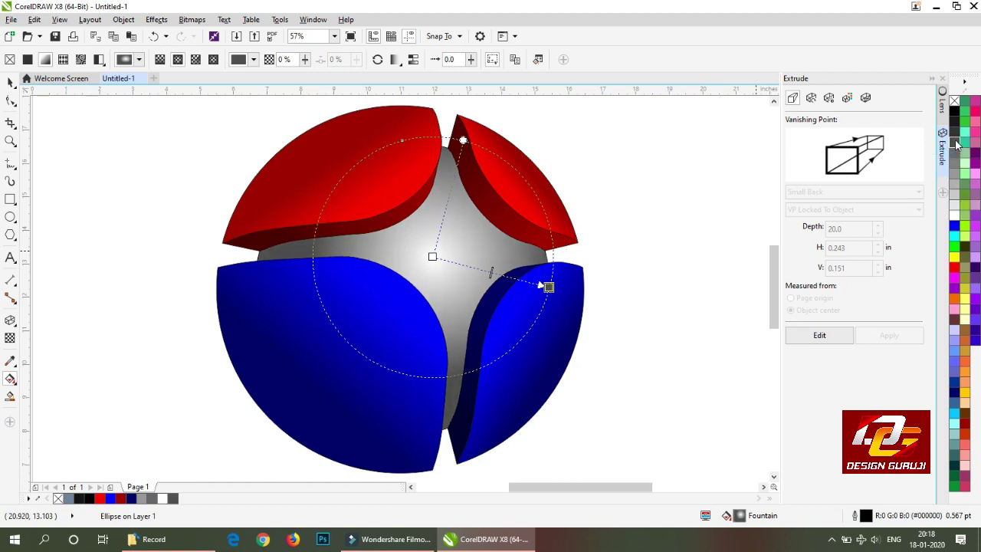
left_click(10, 81)
left_click(722, 275)
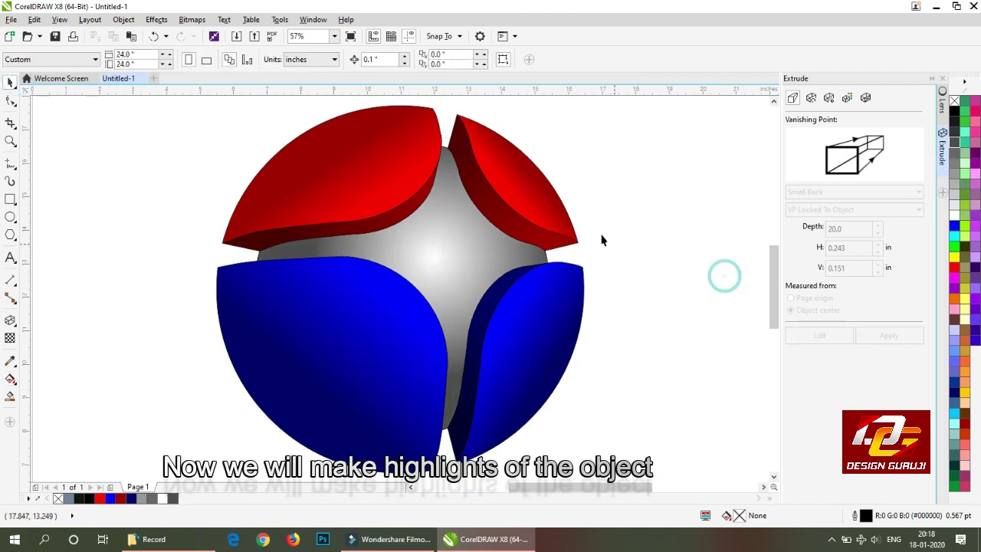
- Place a copy of the lower-left blue segment to the left of the logo and fill it with cyan #00FFFF
scroll(581, 226, "down", 2)
scroll(518, 220, "up", 2)
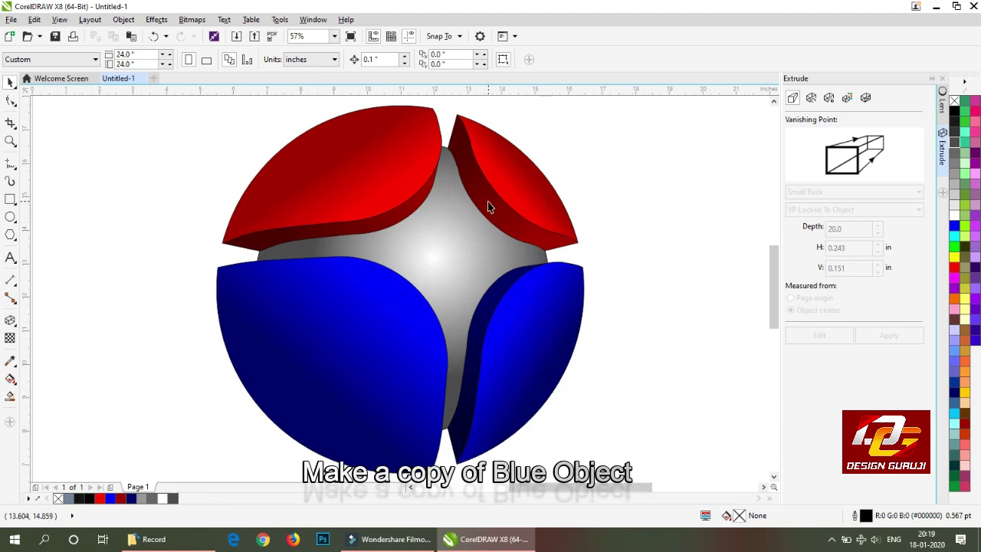
left_click(346, 333)
scroll(333, 299, "down", 2)
left_click_drag(335, 296, 136, 342)
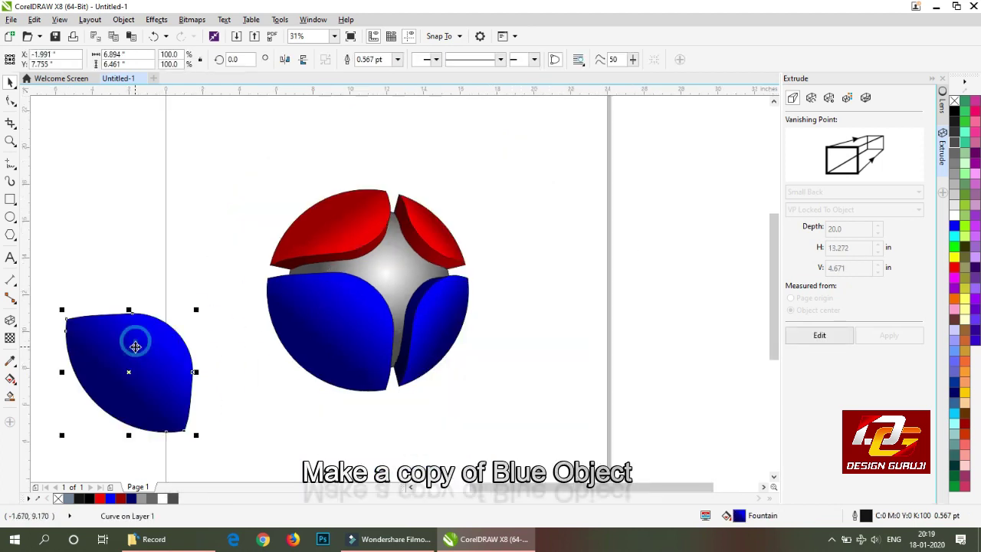
left_click(953, 235)
- Duplicate the cyan shape about 0.2 inches left and slightly down, and fill the duplicate with green #99CC66
left_click_drag(136, 355, 132, 359)
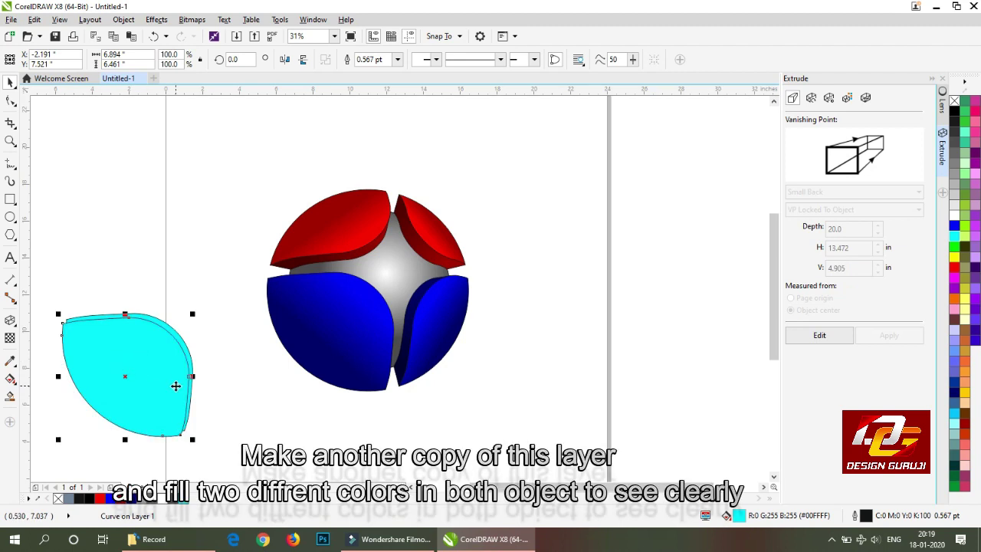
left_click_drag(171, 419, 238, 462)
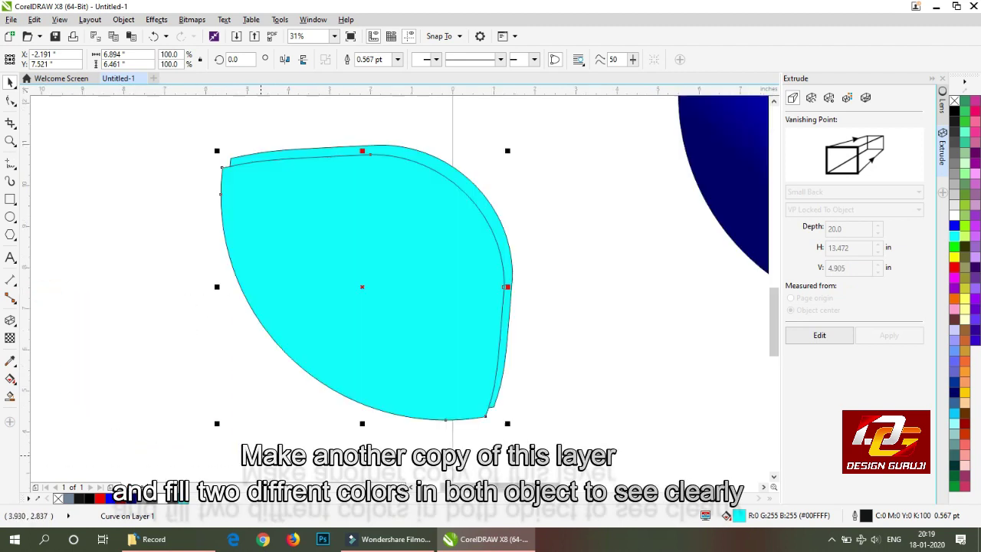
left_click(964, 218)
left_click(628, 201)
- Trim the cyan shape with the green one and delete the green shape, keeping only the thin cyan strip
left_click(464, 215)
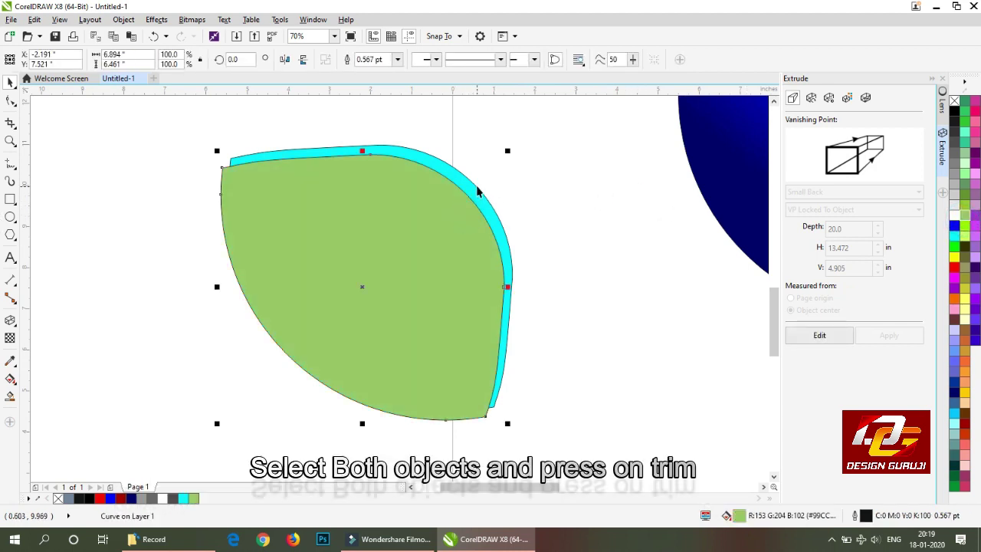
left_click(476, 192, "shift")
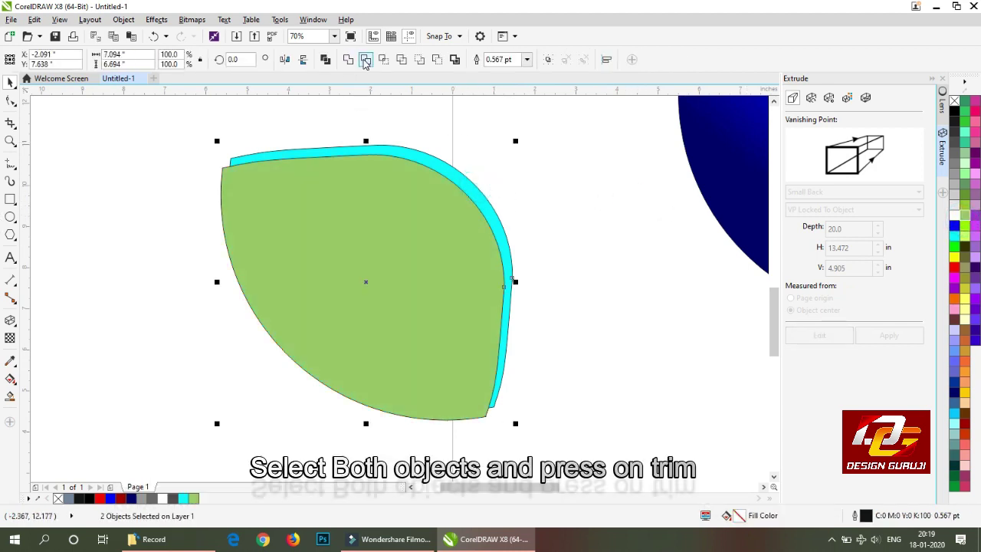
left_click(365, 63)
left_click_drag(312, 198, 236, 264)
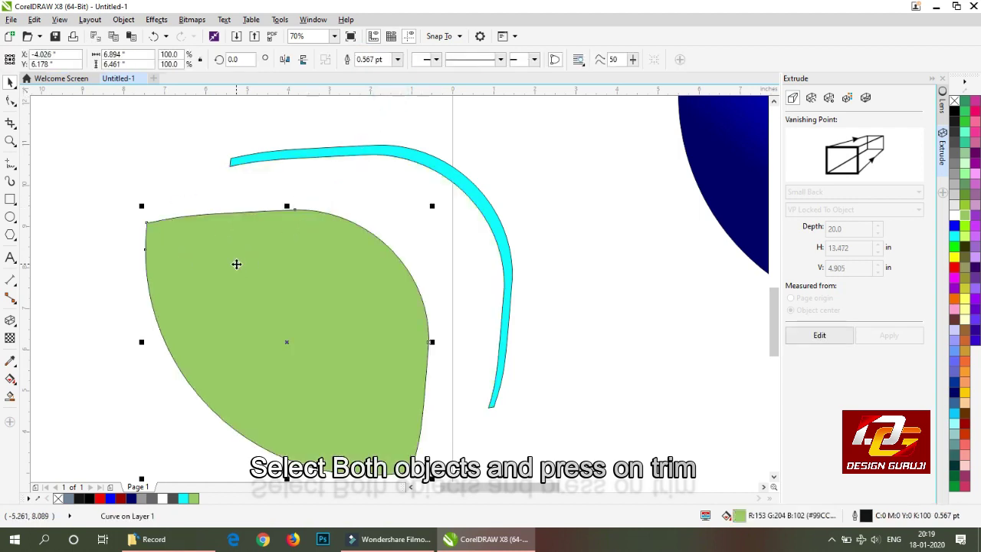
key("Delete")
- Draw a rectangle about 1.8 by 2.1 inches over the cyan strip's upper-left end and trim the strip with it
scroll(349, 194, "down", 3)
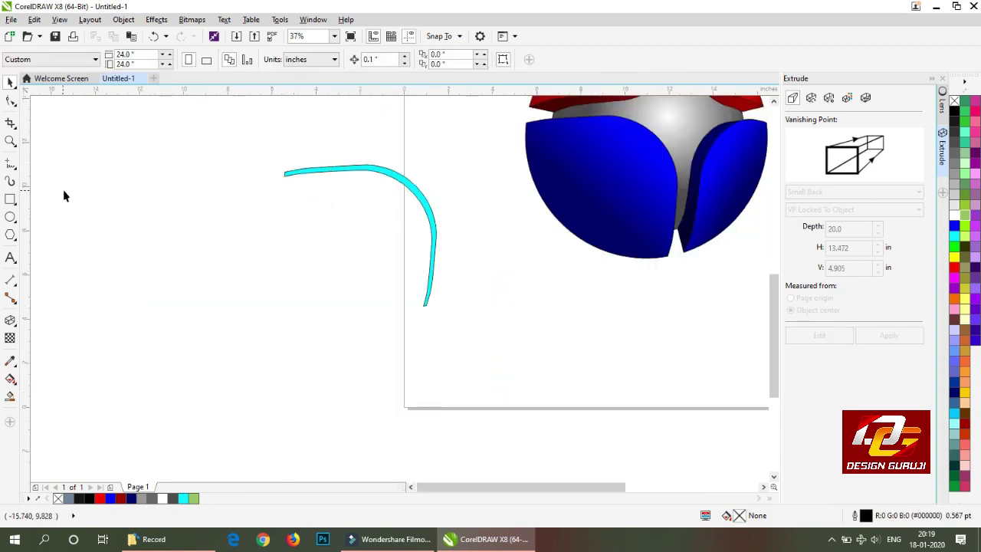
left_click(357, 174)
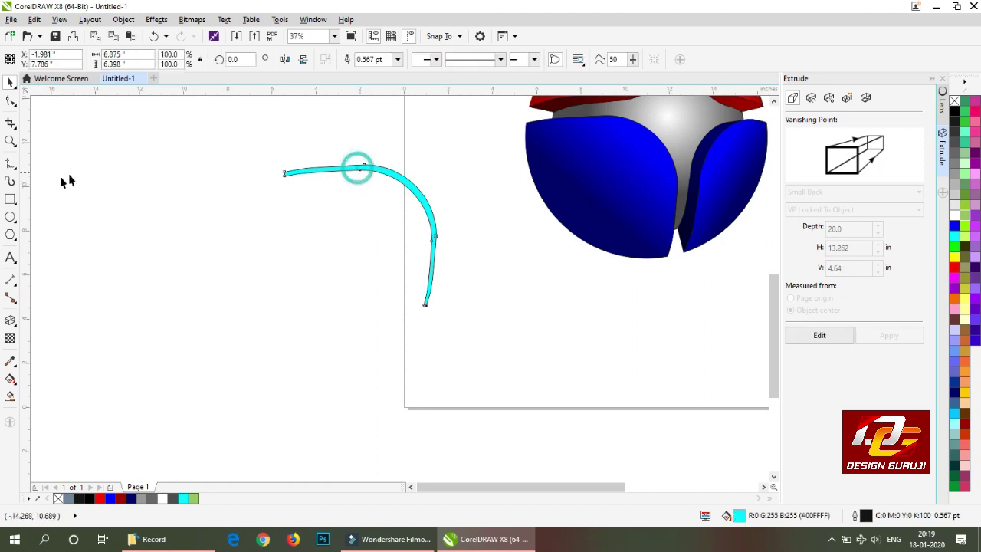
left_click(11, 199)
left_click_drag(260, 144, 308, 197)
key("space")
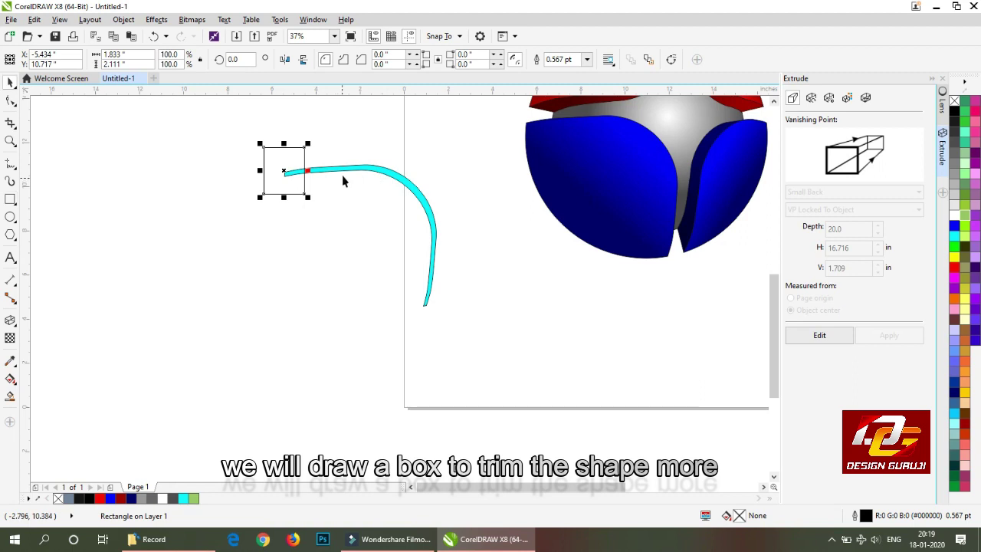
left_click(363, 174, "shift")
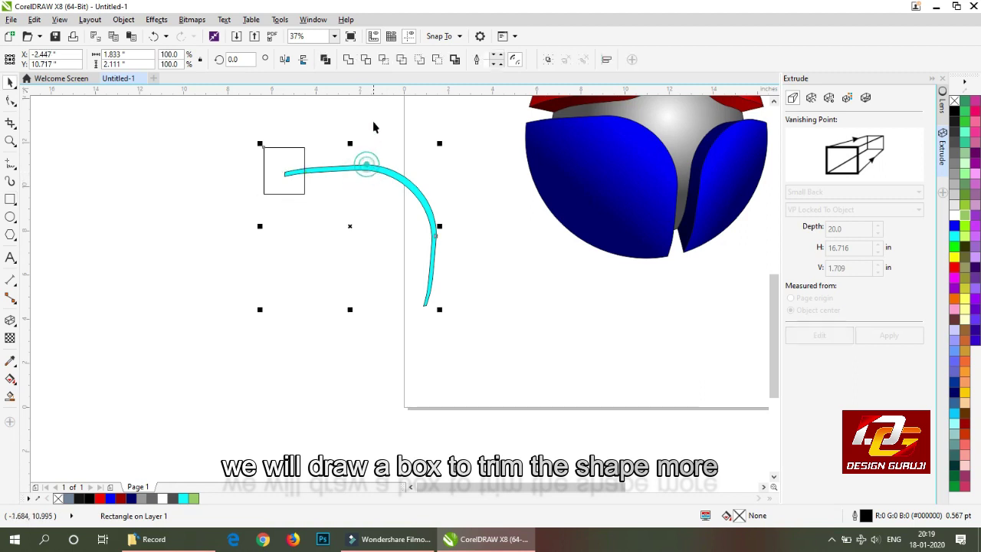
left_click(365, 61)
left_click(265, 206)
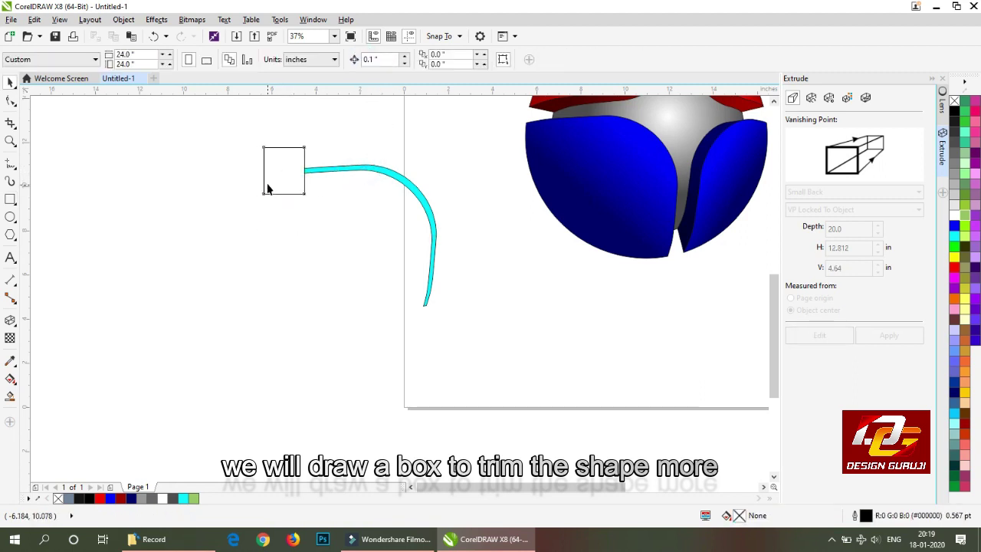
- Move the rectangle over the cyan strip's lower end and trim that end off
left_click_drag(270, 177, 410, 320)
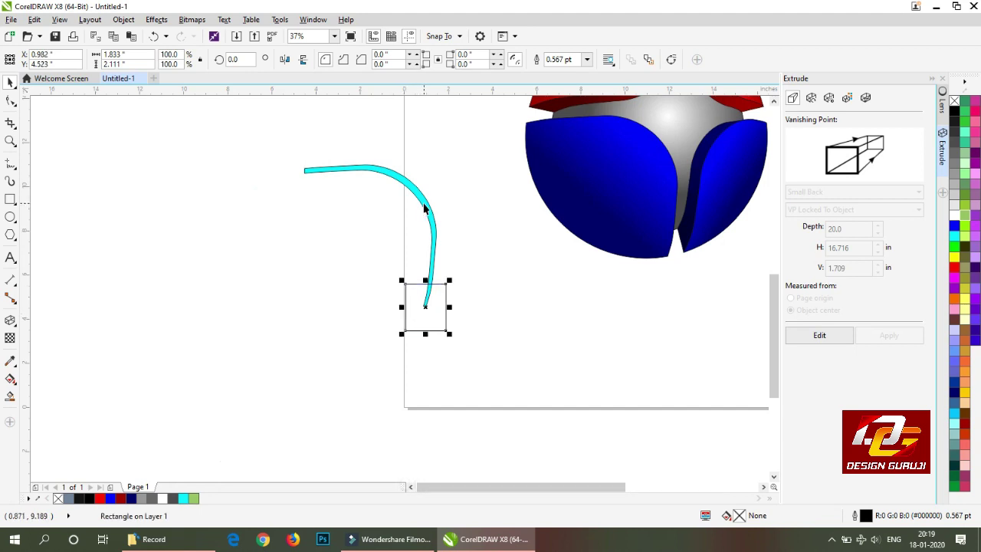
left_click(424, 204, "shift")
left_click(364, 61)
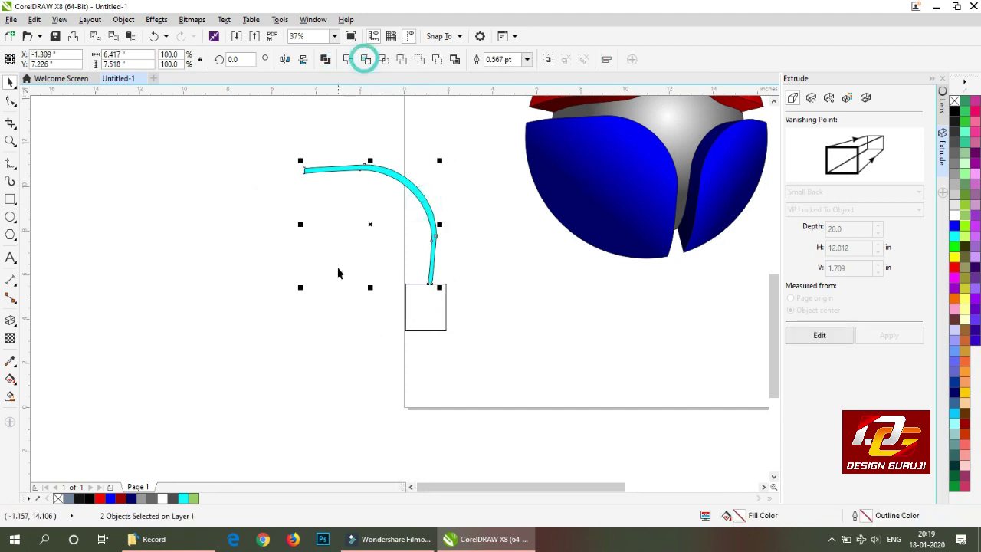
left_click(336, 268)
- Place the trimmed cyan strip on the lower-left blue segment, aligned with the segment's inner edge facing the sphere
left_click_drag(436, 227, 688, 177)
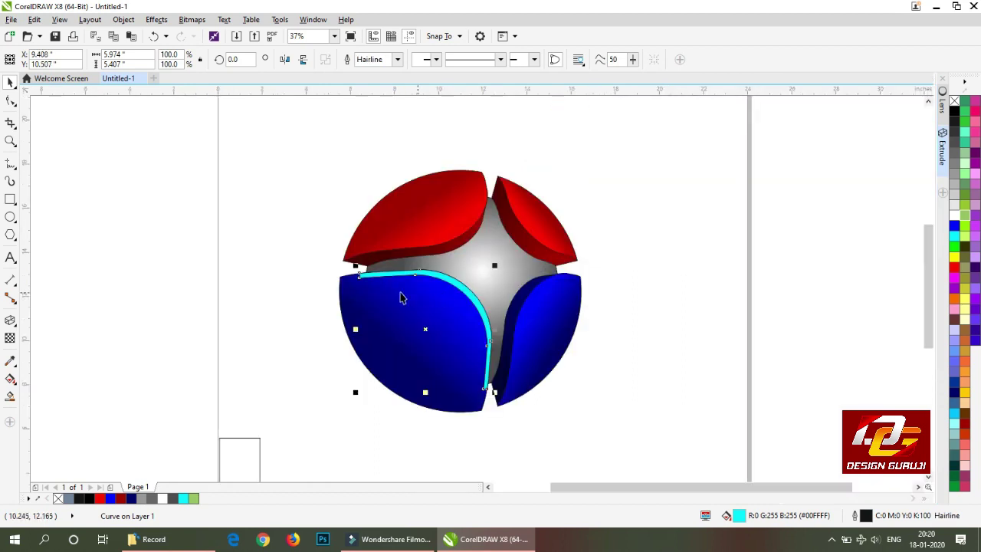
scroll(400, 297, "up", 7)
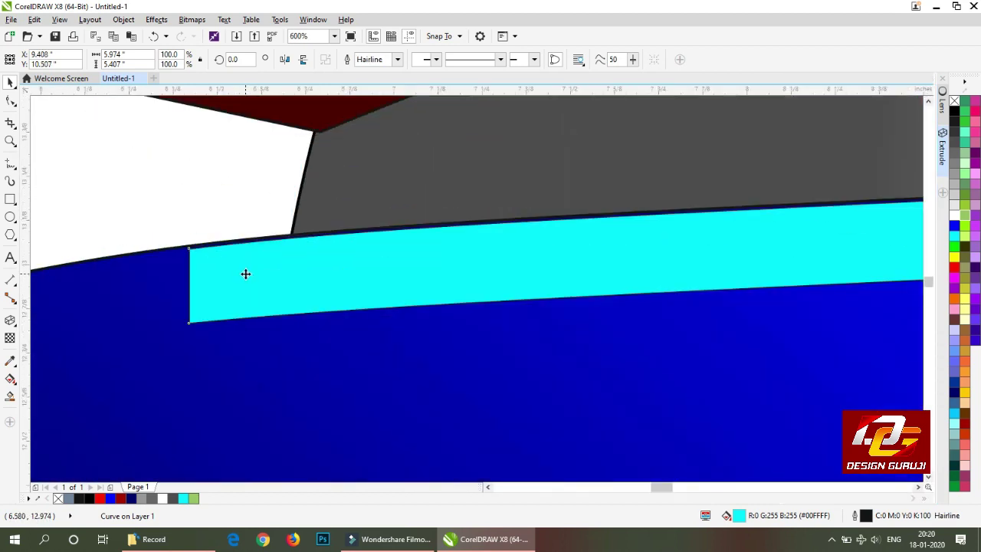
scroll(249, 269, "down", 2)
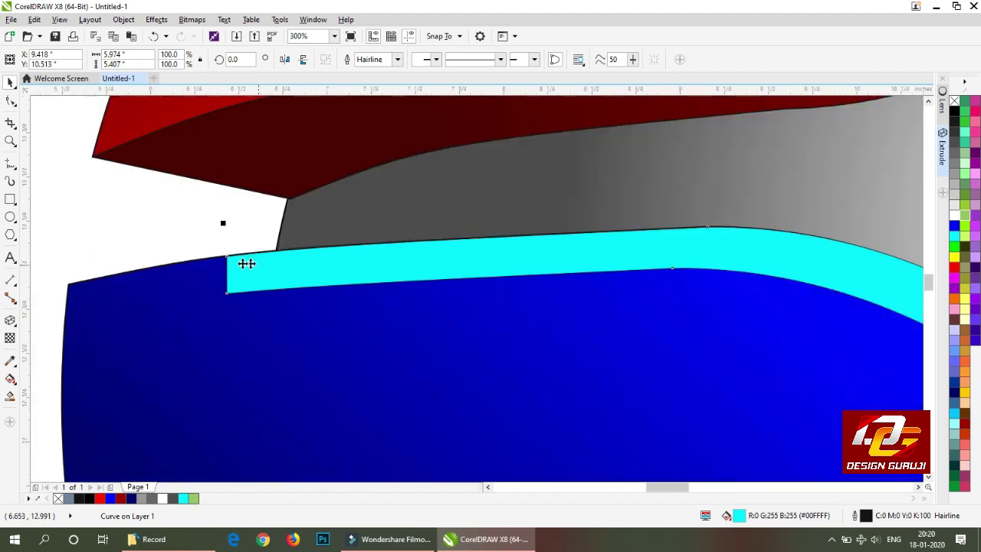
- Remove the outlines from the lower-left blue segment and the upper-left red segment
left_click(152, 291)
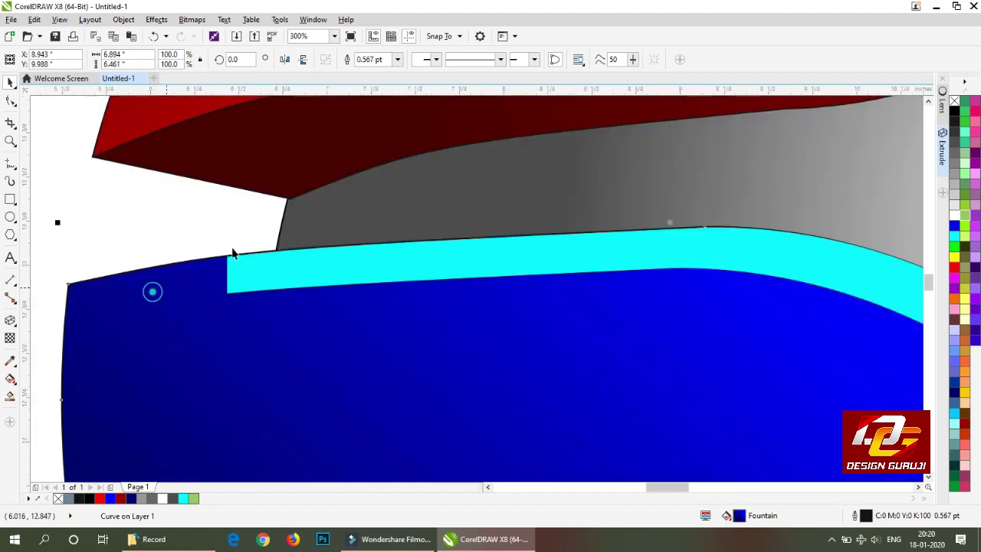
right_click(954, 102)
scroll(164, 214, "down", 5)
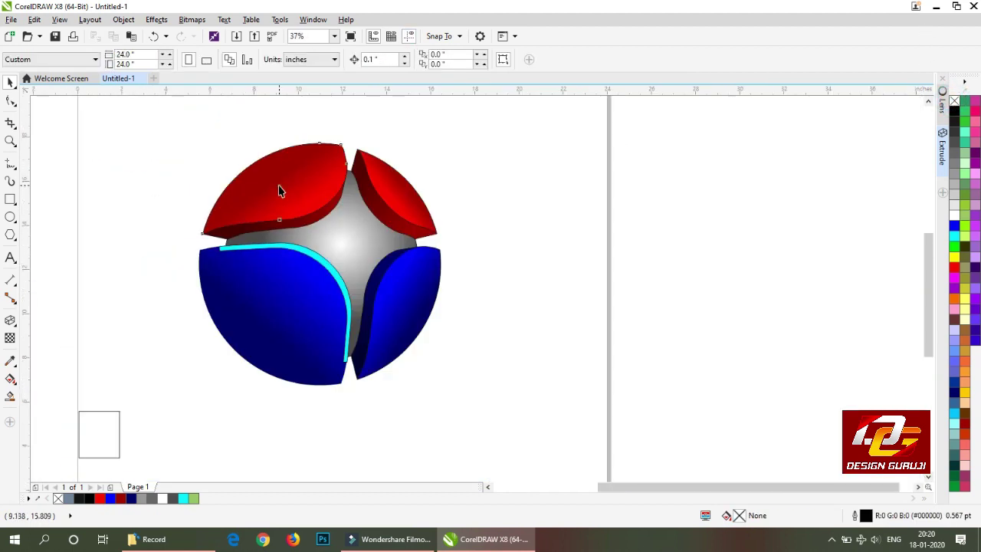
left_click(278, 188)
right_click(954, 102)
- Copy the upper-left red segment beside the logo, and place a slightly offset blue #0000FF duplicate behind the copy
left_click_drag(244, 209, 565, 225)
left_click_drag(651, 206, 649, 203)
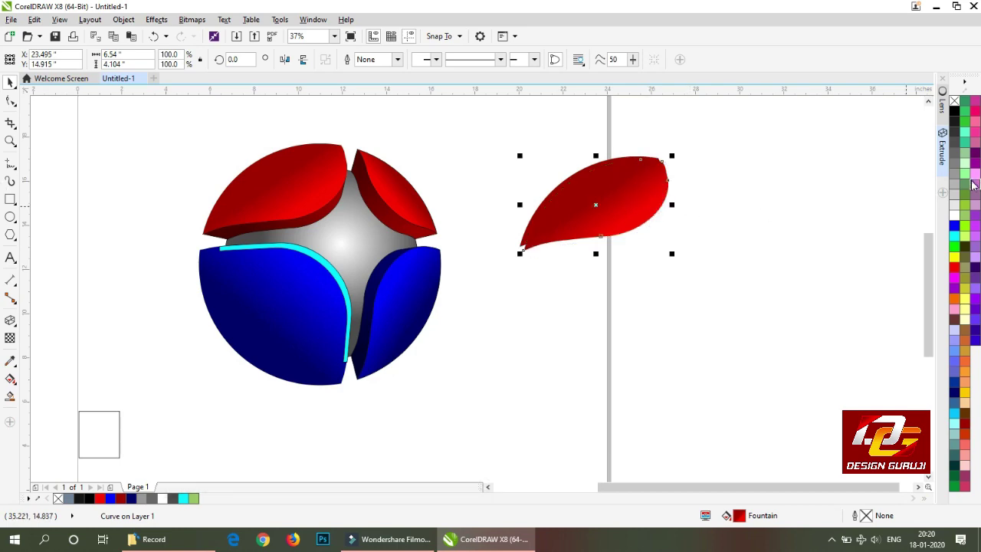
left_click(955, 227)
key("shift+Page_Down")
scroll(588, 218, "up", 2)
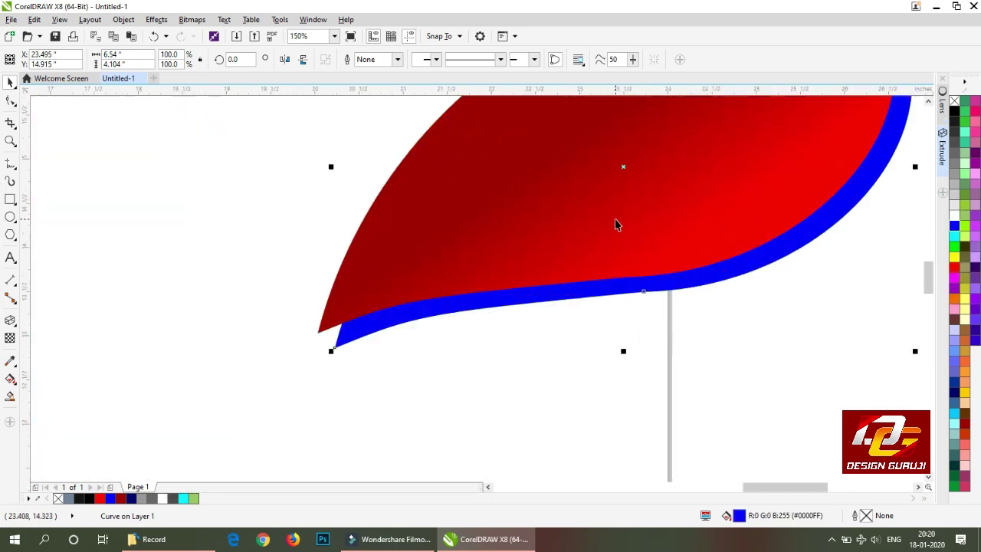
- Subtract the red copy from the blue duplicate, keeping only the thin blue strip along the lower edge
left_click(676, 208)
scroll(676, 208, "down", 2)
left_click_drag(804, 309, 544, 118)
left_click(438, 59)
left_click(689, 184)
key("Delete")
- Move the blue strip aside, draw a rectangle, and use it to trim off both ends of the strip
mouse_move(682, 224)
left_mouse_down()
mouse_move(361, 213)
mouse_move(762, 247)
left_mouse_up()
key("F6")
key("space")
mouse_move(627, 229)
left_mouse_down()
mouse_move(680, 293)
mouse_move(750, 173)
mouse_move(764, 171)
left_mouse_up()
left_click(741, 254, "shift")
left_click(364, 60)
left_click(766, 243, "shift")
left_click(364, 60)
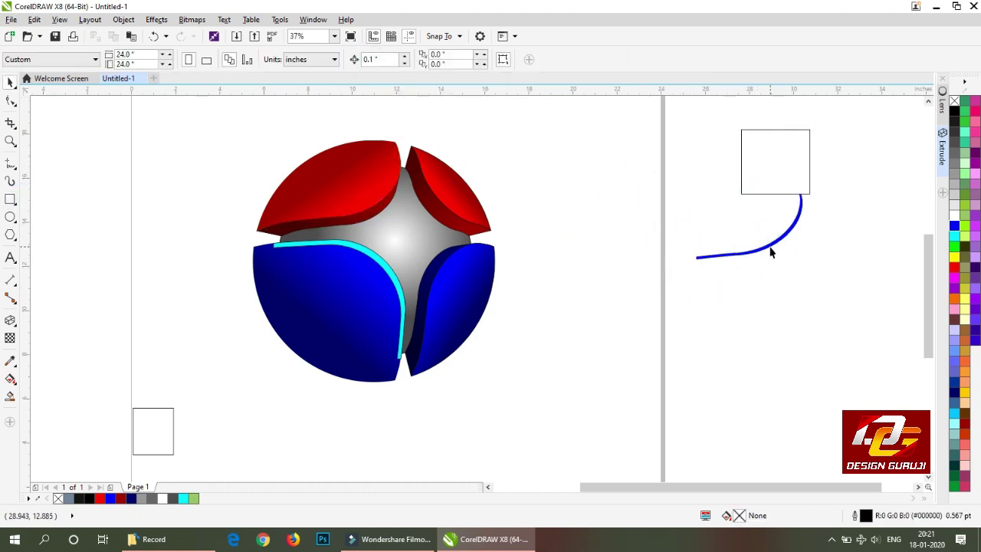
- Place the blue strip in front along the upper-left red segment's lower inner edge and fill it with white
left_click_drag(769, 245, 385, 216)
scroll(373, 187, "up", 1)
key("shift+Page_Up")
scroll(418, 171, "up", 2)
scroll(371, 213, "down", 2)
scroll(371, 212, "up", 1)
scroll(450, 185, "down", 1)
left_click(954, 215)
left_click(721, 226)
- Copy the upper-right red segment beside the logo without an outline, and overlay an offset duplicate filled with #1A1A1A
left_click_drag(532, 204, 693, 177)
right_click(955, 101)
left_click(955, 121)
scroll(712, 197, "up", 1)
scroll(728, 204, "down", 1)
scroll(728, 177, "up", 1)
scroll(692, 177, "down", 1)
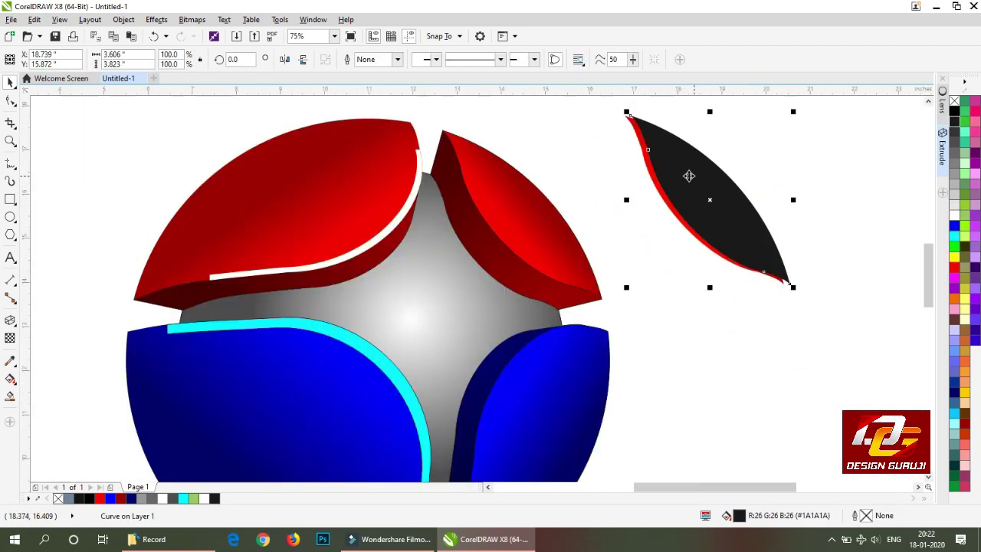
- Cut the dark shape out of the red copy to leave a thin strip, and trim both its ends with a rectangle
left_click_drag(599, 97, 820, 307)
left_click(347, 62)
key("F6")
mouse_move(586, 107)
left_mouse_down()
mouse_move(655, 146)
mouse_move(813, 278)
mouse_move(799, 275)
left_mouse_up()
left_click(671, 211, "shift")
left_click(366, 60)
left_click(685, 221, "shift")
left_click(365, 60)
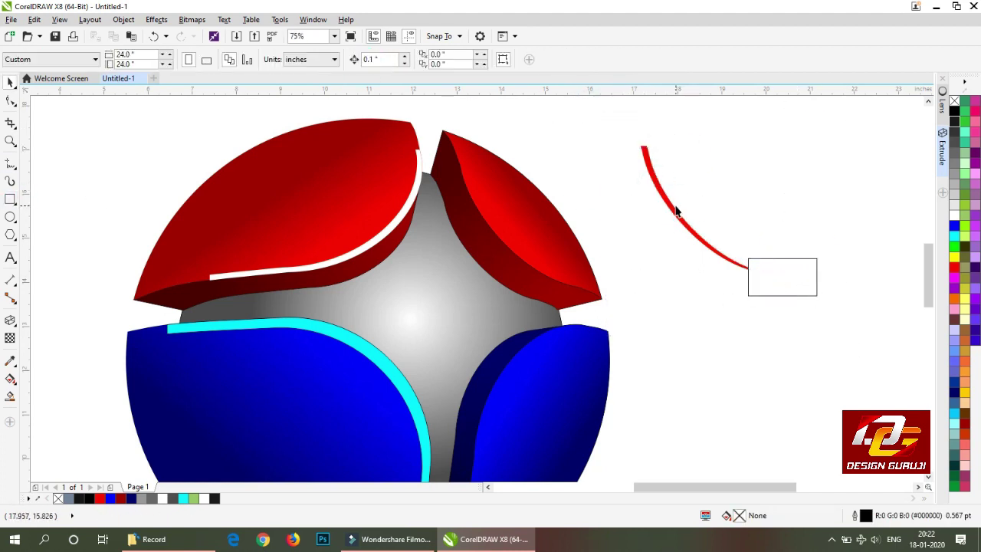
- Fill the thin red strip with green #99FF00, move it onto the upper-right red segment and remove that segment's outline
left_click(678, 211)
left_click(964, 225)
left_click_drag(667, 202, 486, 222)
left_click(517, 197)
right_click(955, 101)
- Fine-position the green strip so it follows the inner front edge of the upper-right red segment
scroll(499, 191, "up", 2)
left_click_drag(408, 227, 396, 208)
scroll(397, 210, "down", 2)
scroll(486, 290, "up", 2)
left_click_drag(466, 314, 460, 309)
scroll(459, 309, "down", 2)
scroll(363, 190, "up", 3)
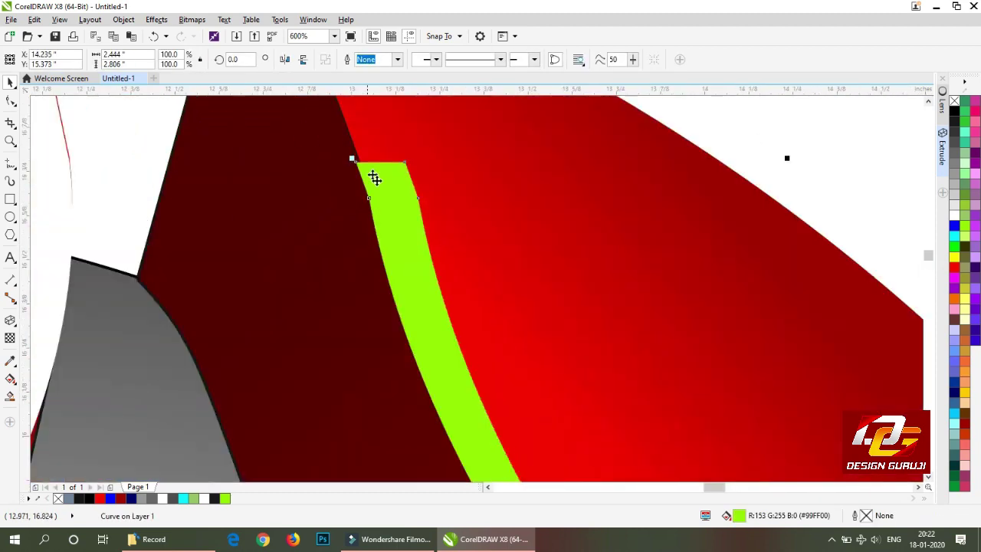
left_click_drag(401, 201, 407, 199)
scroll(411, 206, "down", 3)
- Copy the lower-right blue segment beside the logo without an outline, and reduce it to a thin strip using an offset white duplicate
key("F4")
left_click(531, 211)
left_click_drag(481, 294, 565, 289)
right_click(579, 304)
right_click(954, 100)
left_click(954, 215)
left_click_drag(709, 205, 486, 454)
left_click(492, 60)
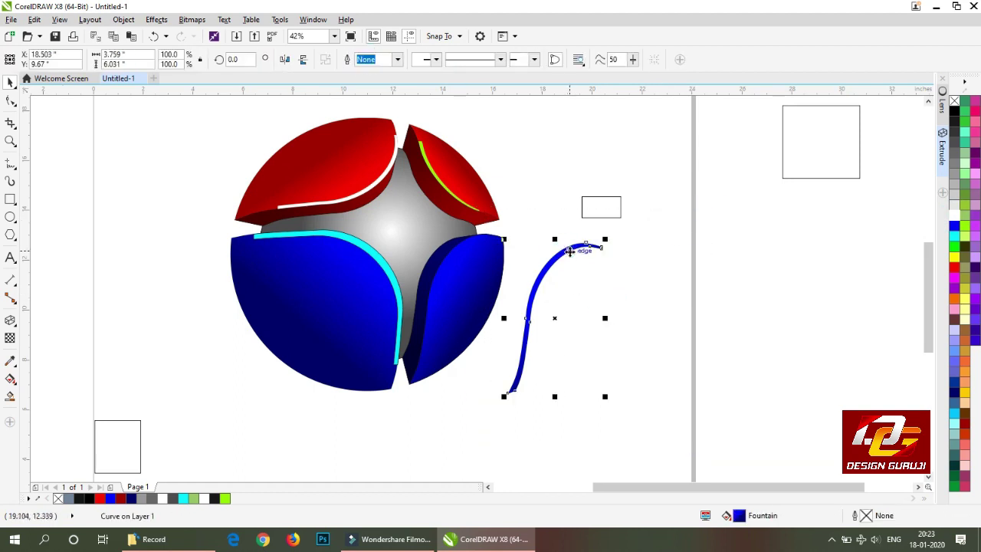
- Trim off both ends of the thin blue strip with the small rectangle, enlarging it for the lower end
left_click_drag(601, 208, 515, 401)
left_click(546, 265, "shift")
left_click(365, 59)
left_click(743, 212)
left_click_drag(515, 386, 518, 354)
left_click(547, 265, "shift")
left_click(366, 59)
left_click(652, 230)
- Fill the blue strip with cyan #00FFFF and align it with the inner front edge of the lower-right blue segment
left_click(530, 328)
left_click(954, 236)
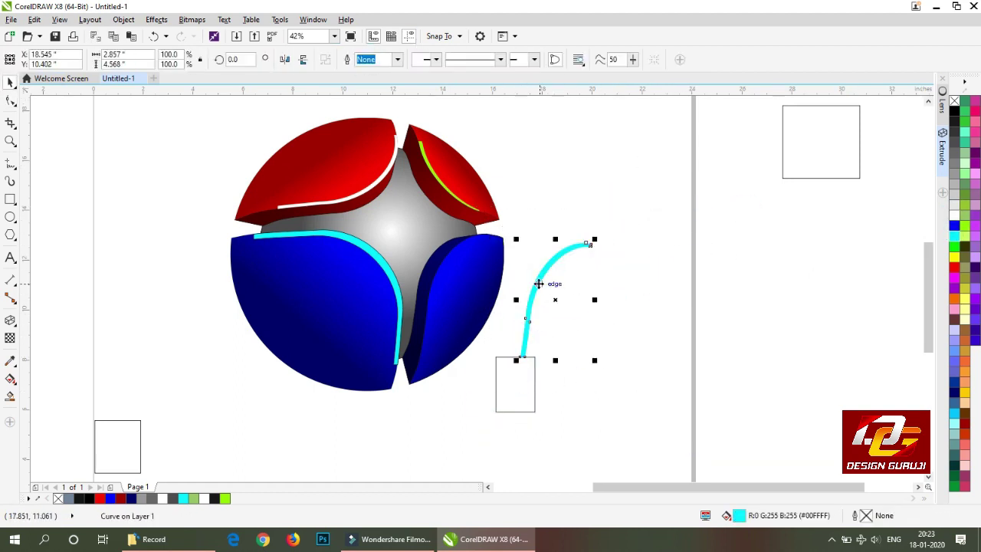
left_click_drag(539, 284, 443, 276)
scroll(454, 248, "up", 4)
scroll(462, 259, "down", 2)
scroll(571, 204, "up", 3)
left_click_drag(583, 243, 587, 232)
- Remove the outline from the lower-right blue segment
left_click(794, 289)
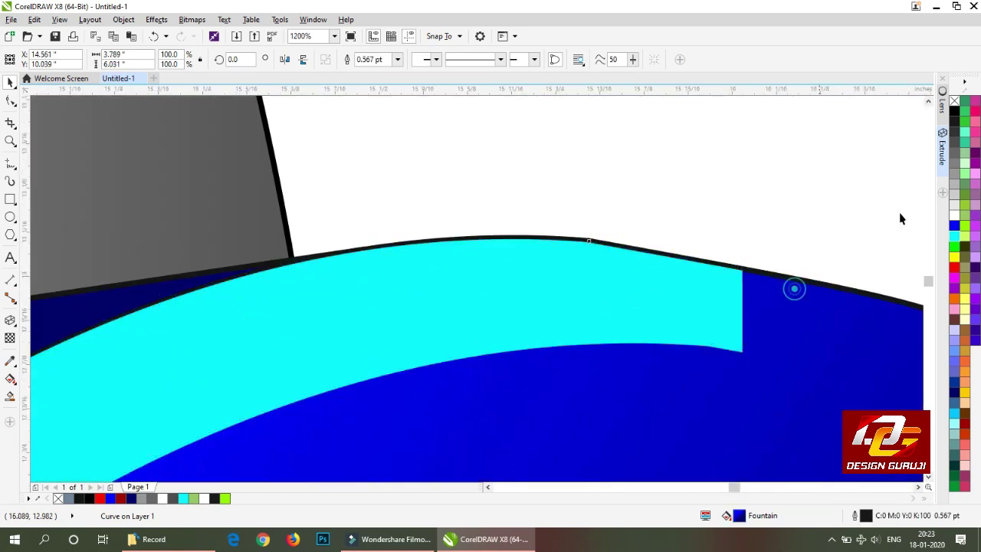
right_click(954, 101)
left_click(556, 277)
scroll(553, 276, "up", 2)
scroll(552, 273, "down", 5)
left_click(661, 263)
- Delete the leftover trimming rectangles around the logo
key("F4")
left_click(502, 382)
key("Delete")
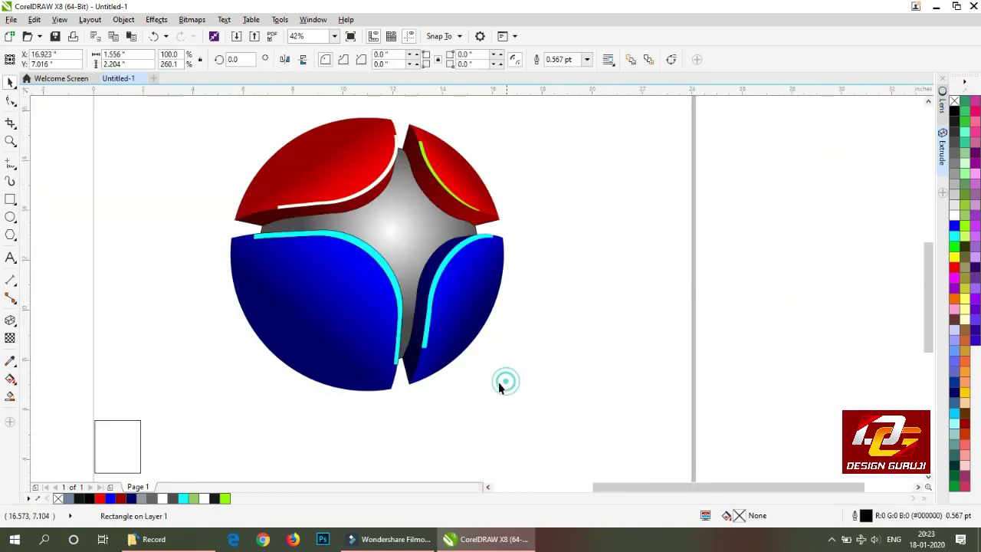
left_click(136, 426)
key("Delete")
key("F4")
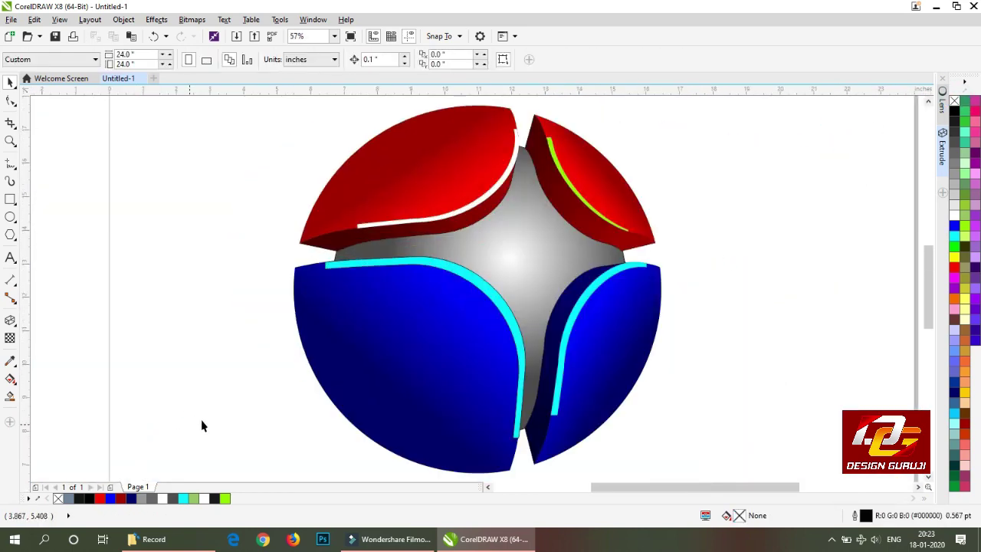
- Make the upper-right segment's highlight white and apply a linear transparency fading along it from its upper end to its lower end
left_click(590, 192)
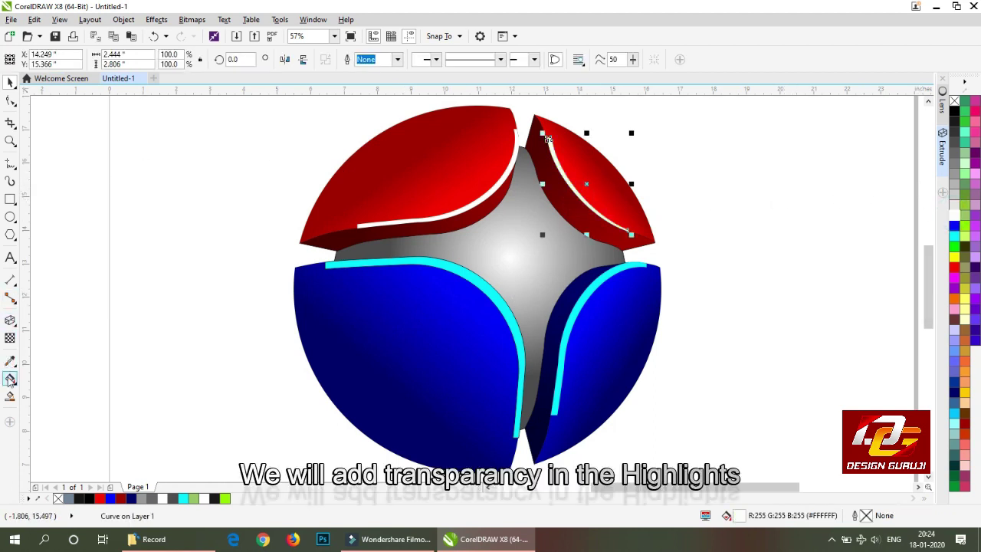
left_click(10, 337)
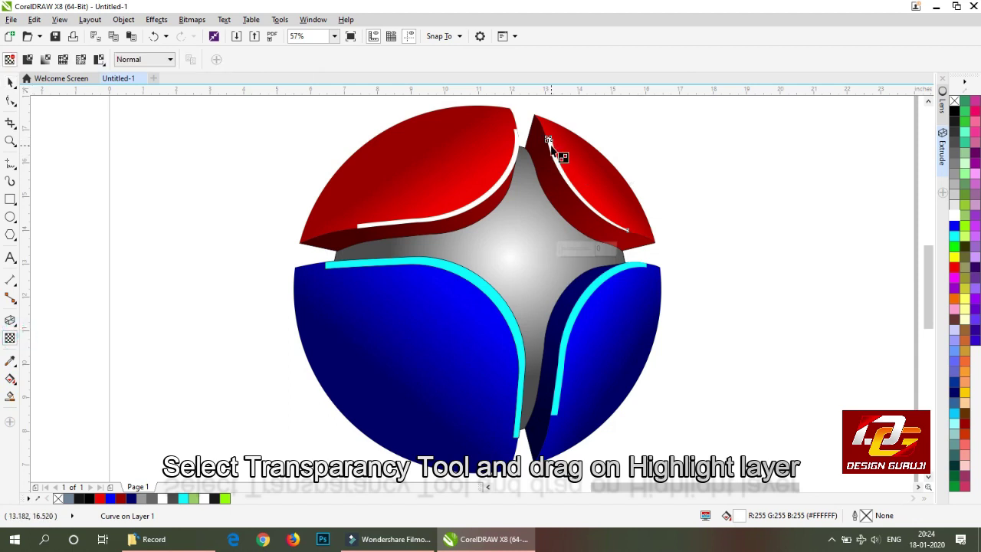
left_click_drag(548, 141, 627, 232)
scroll(617, 201, "up", 5)
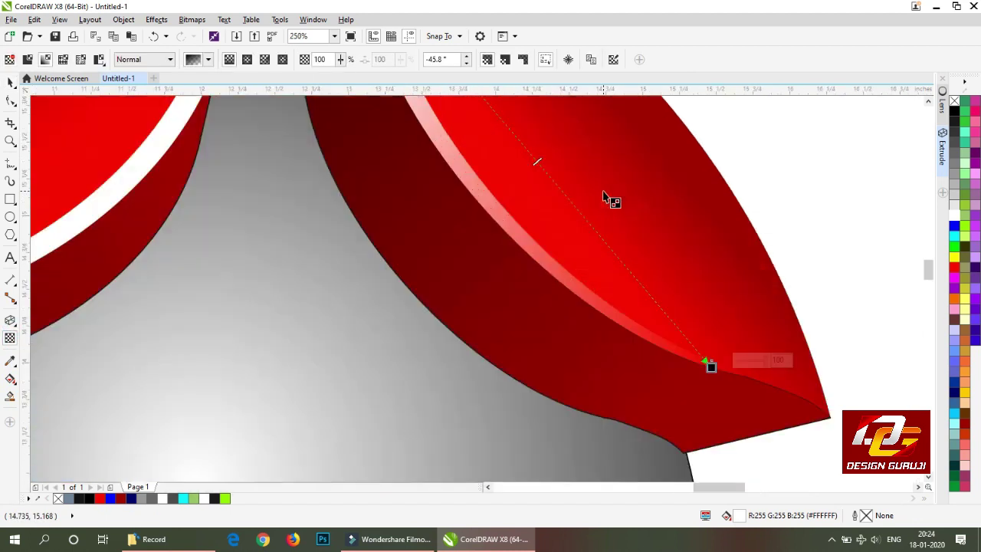
left_click(625, 269)
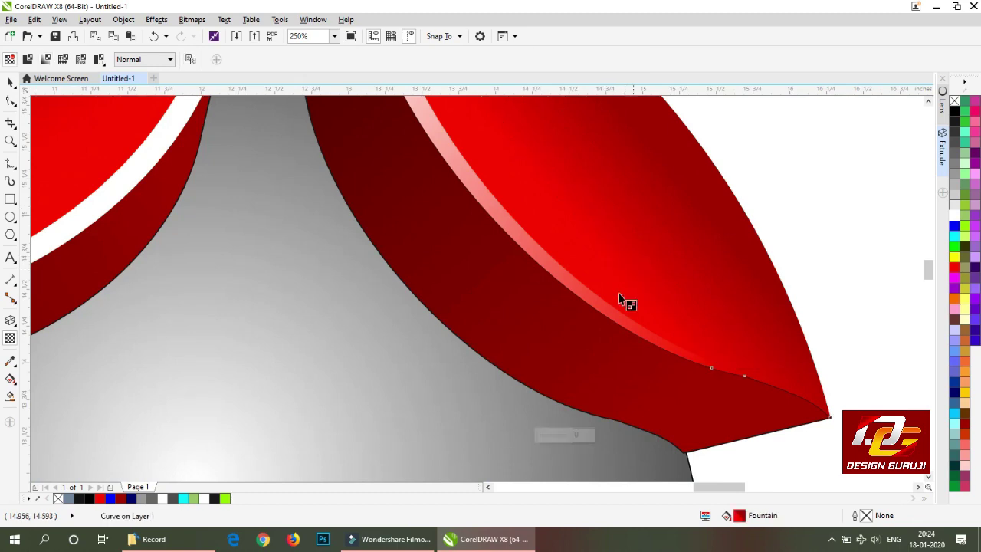
left_click(571, 272)
scroll(572, 272, "down", 2)
- Place a copy of the upper-right segment's white highlight in the empty space to the right of the logo
key("space")
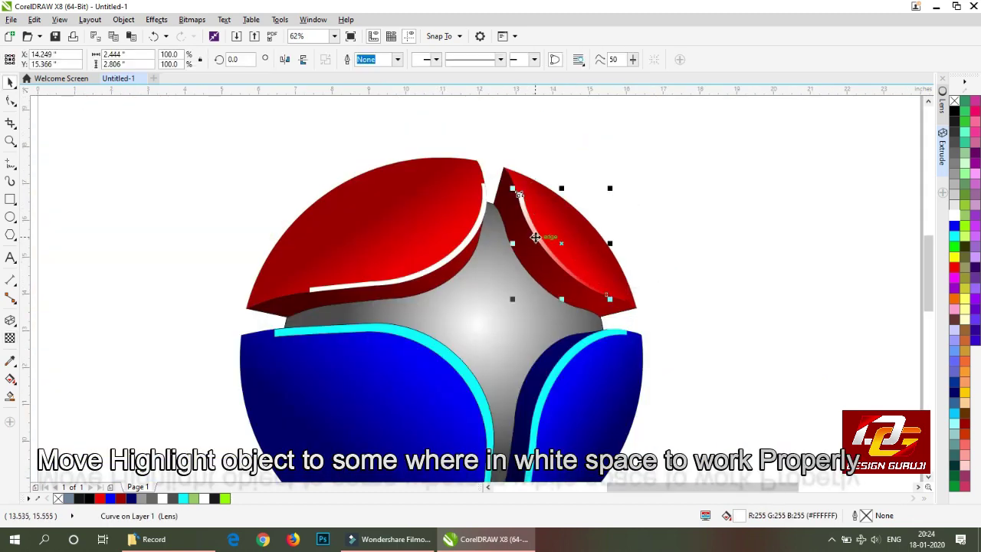
left_click_drag(535, 237, 652, 213)
scroll(669, 213, "up", 1)
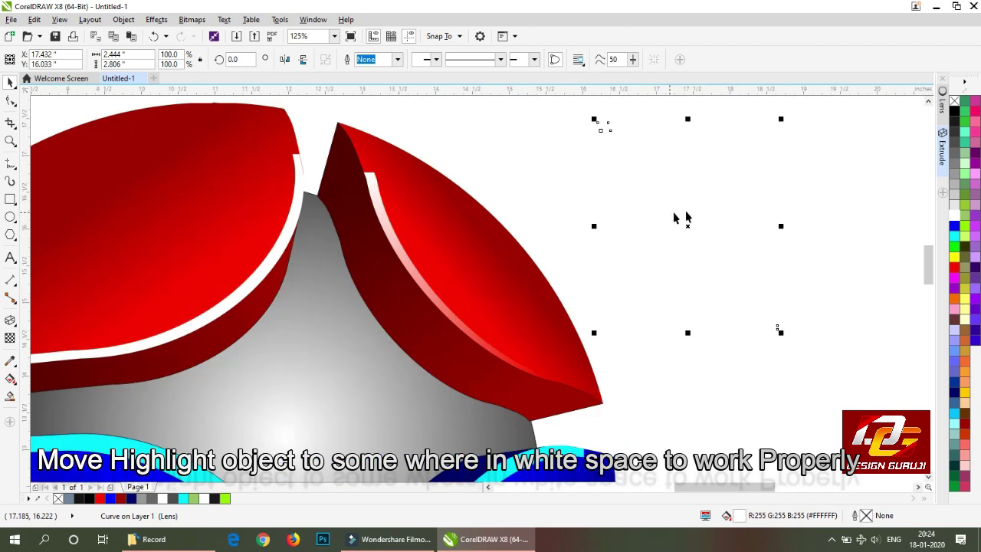
left_click(11, 101)
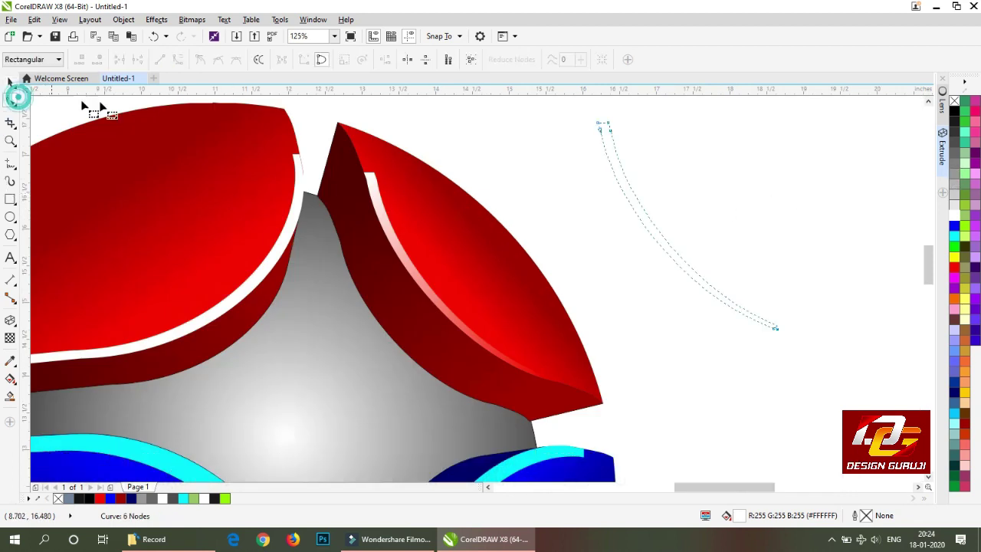
- Add four intermediate nodes along the linear transparency of the highlight copy
left_click(14, 337)
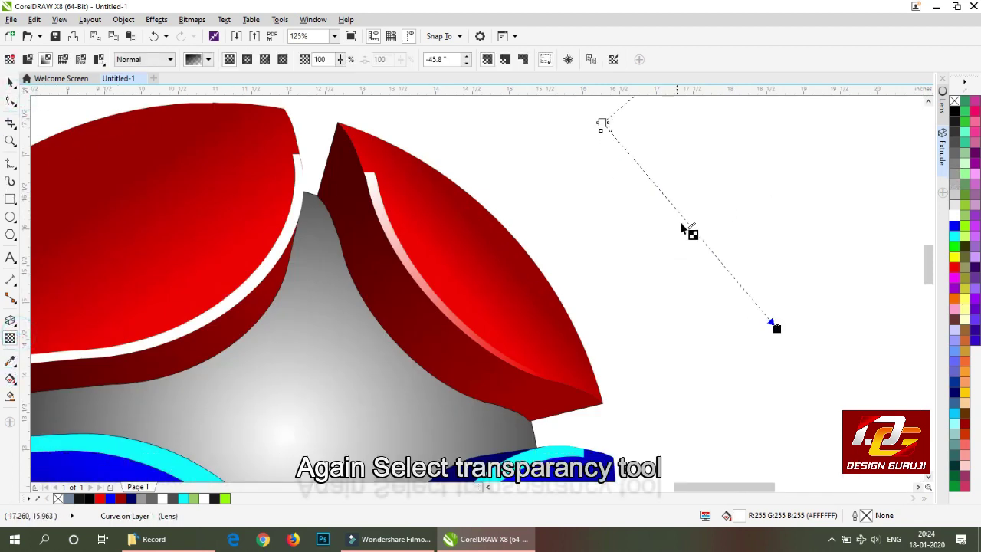
double_click(745, 289)
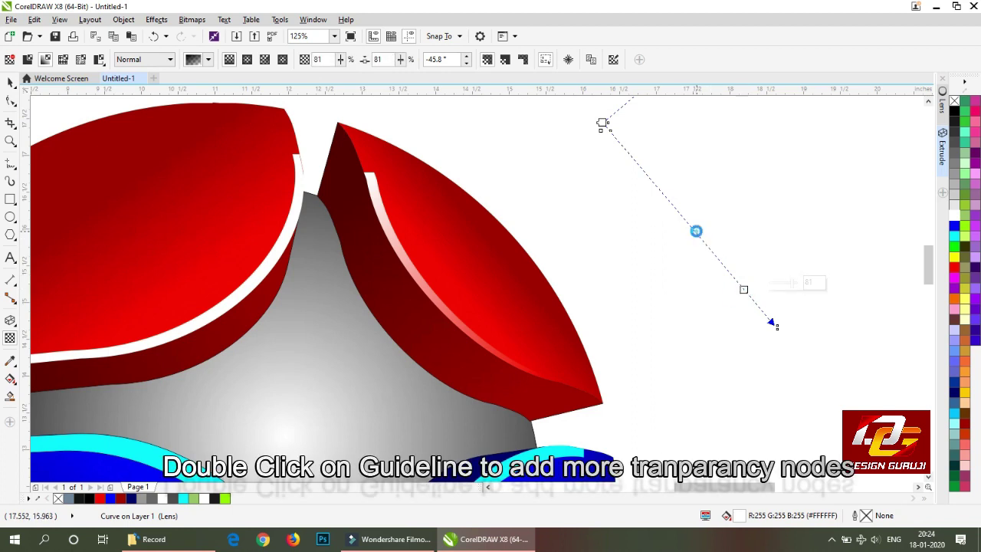
double_click(696, 231)
double_click(622, 146)
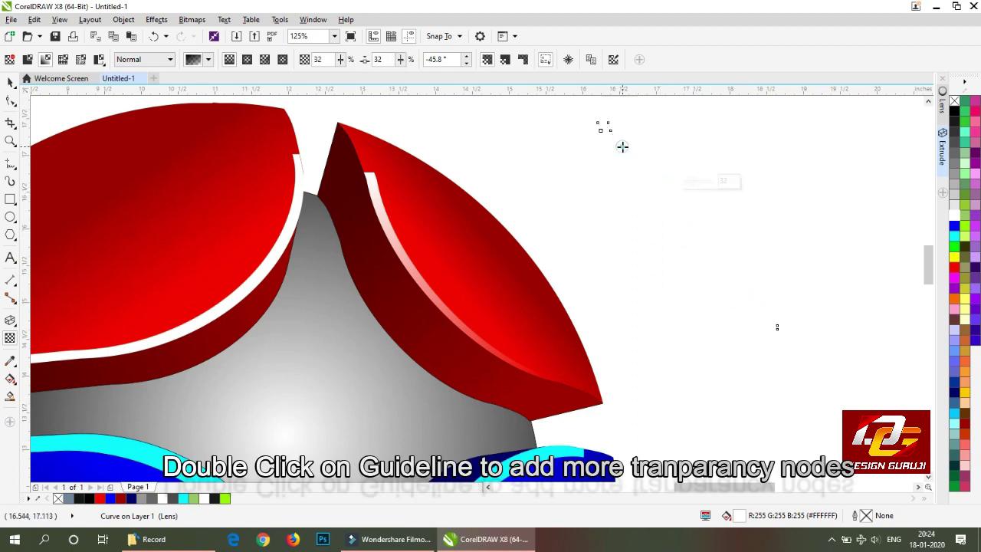
- Alternate the four intermediate transparency nodes of the highlight copy between white and black, starting with white nearest the lower end
left_click(742, 289)
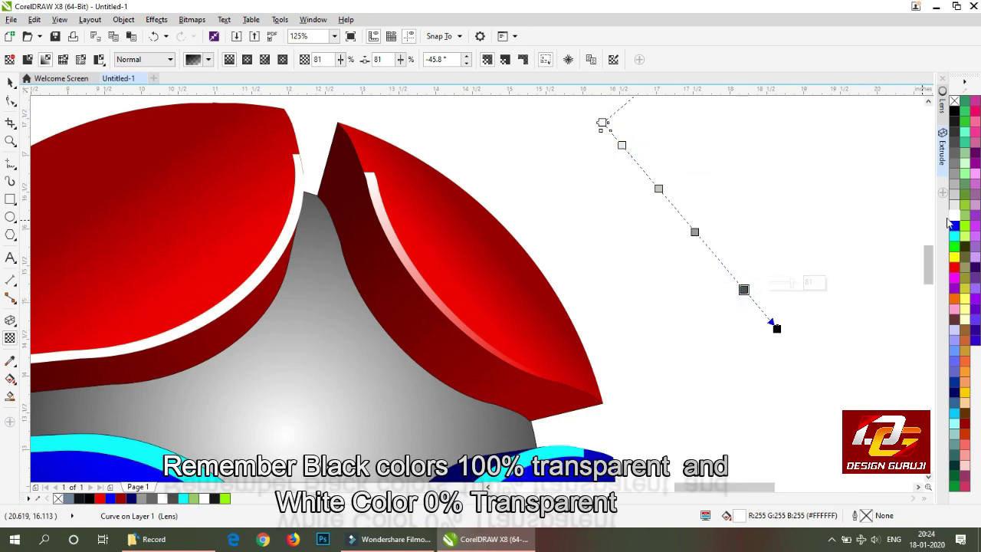
left_click(695, 232)
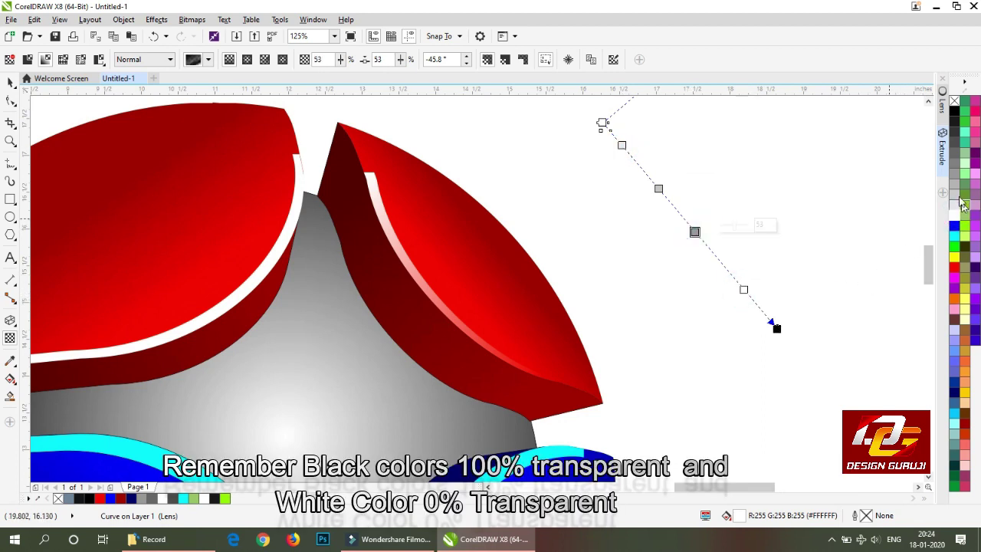
left_click(658, 189)
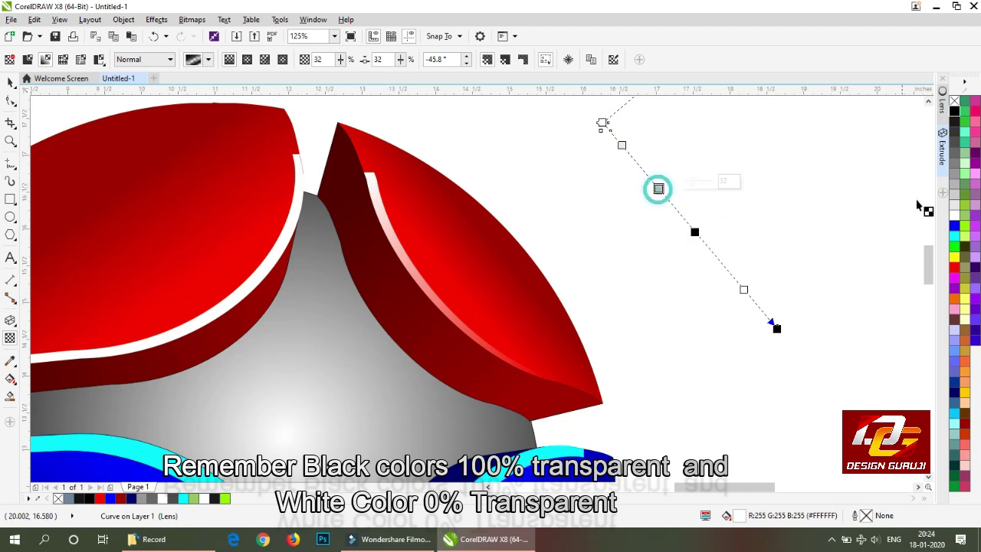
left_click(956, 219)
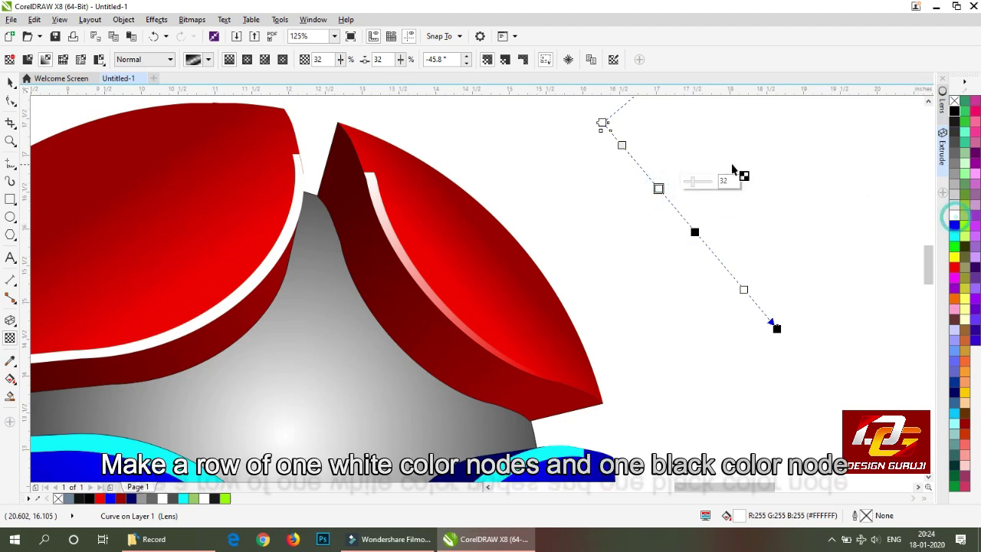
left_click(622, 145)
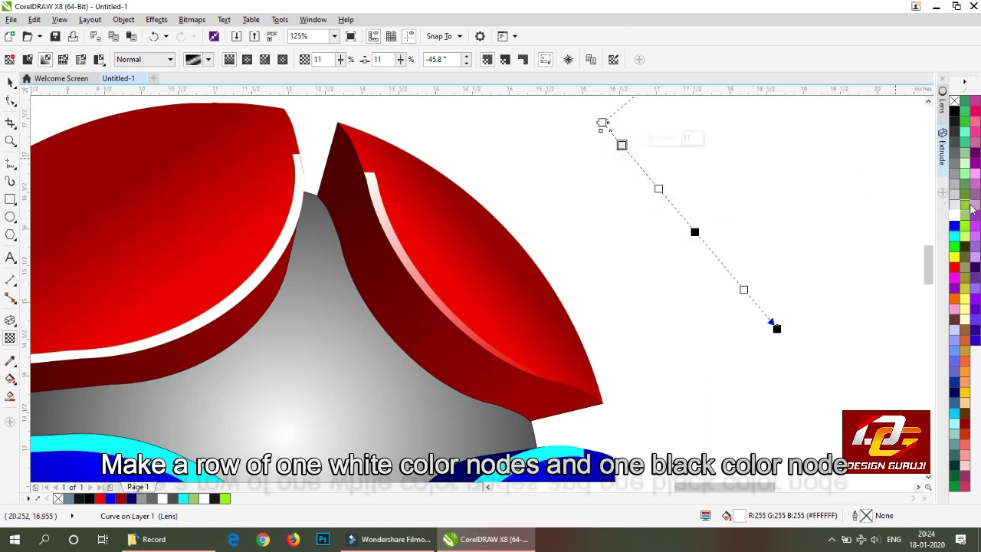
left_click(954, 112)
- Shift the three upper intermediate transparency nodes along the line toward its lower end
left_click(603, 123)
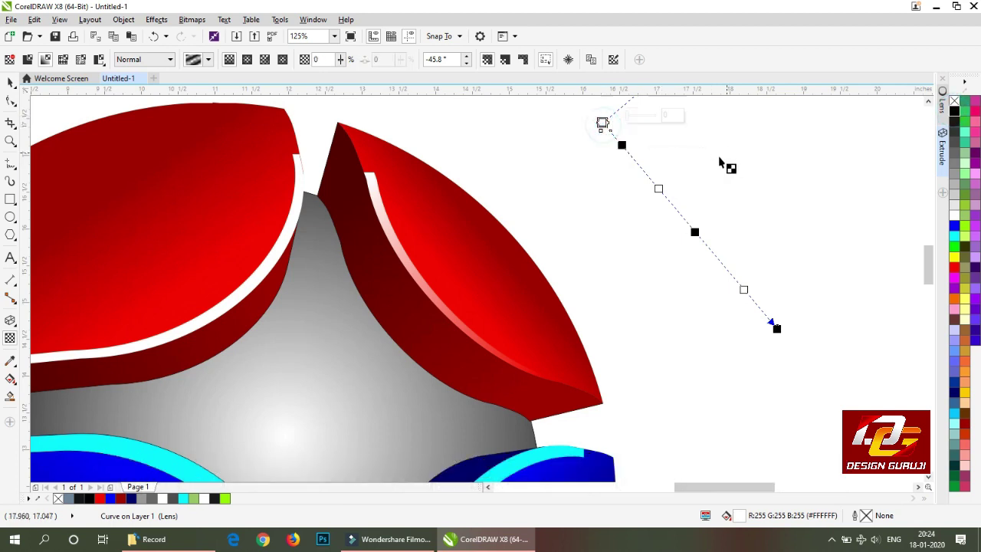
double_click(694, 231)
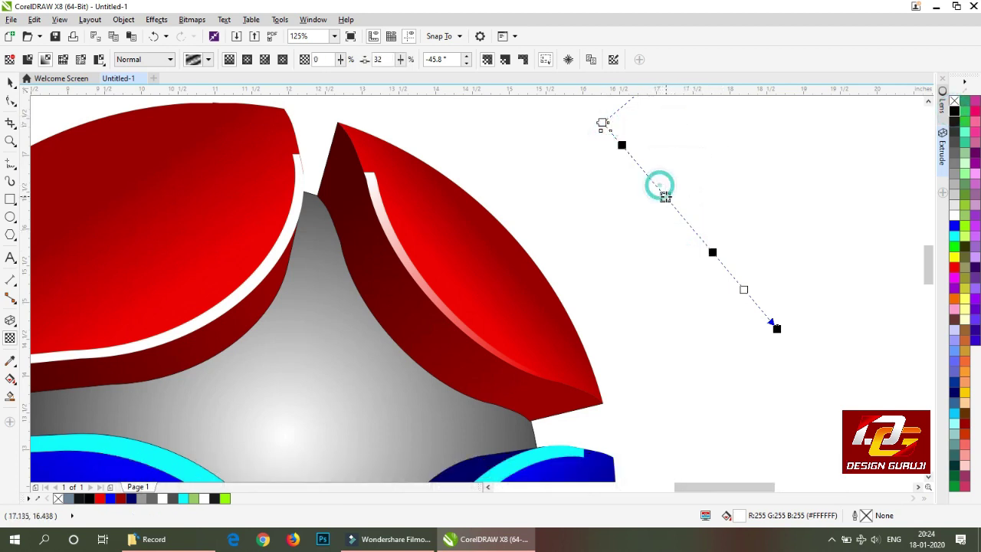
left_click_drag(629, 153, 640, 166)
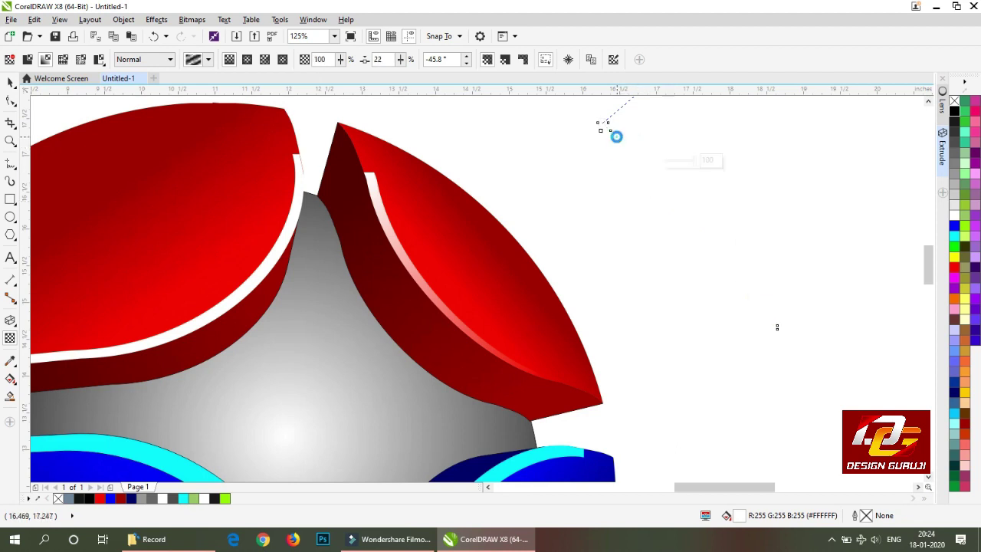
- Add a white node near the upper end of the copy's transparency line and make the start node black
double_click(616, 136)
mouse_move(616, 136)
left_mouse_down()
mouse_move(633, 158)
mouse_move(624, 148)
left_mouse_up()
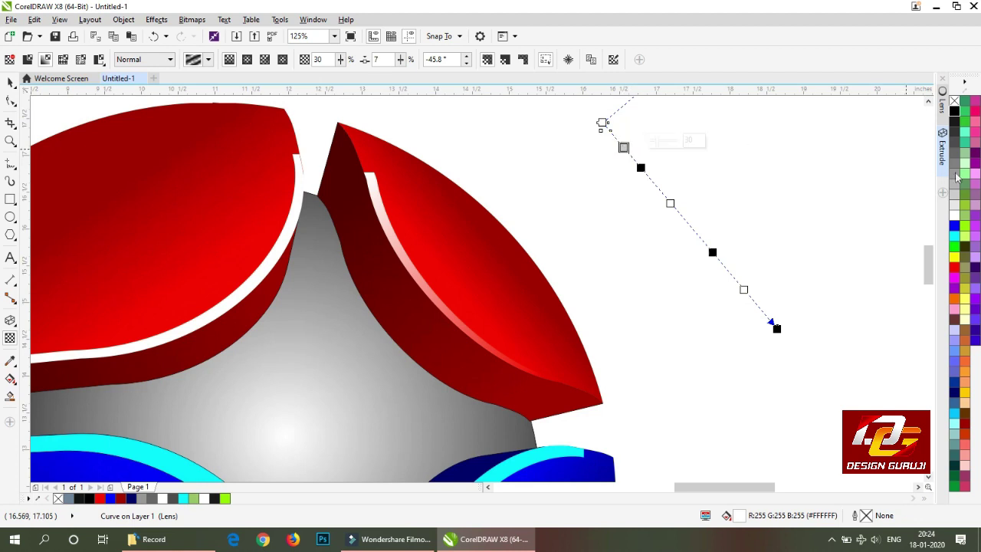
left_click(955, 218)
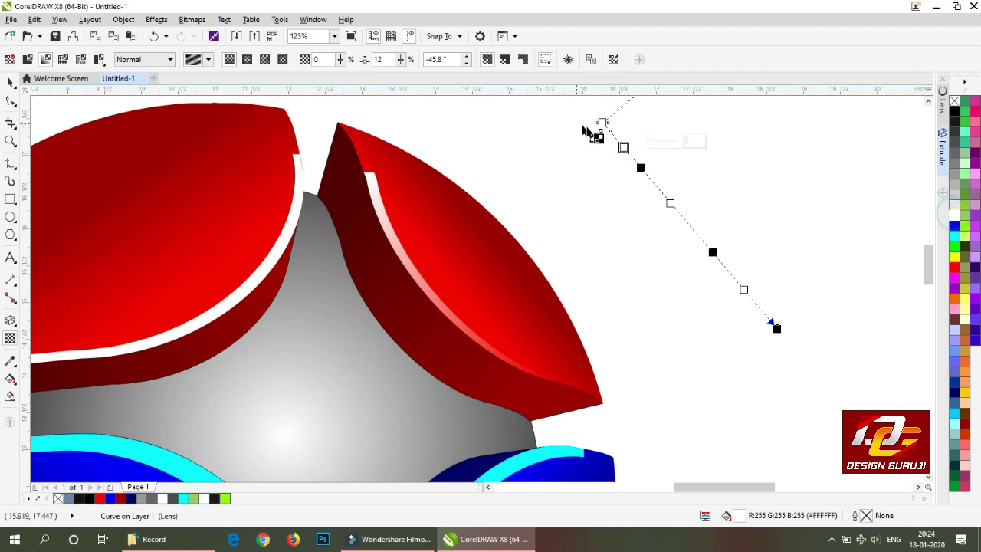
left_click(603, 123)
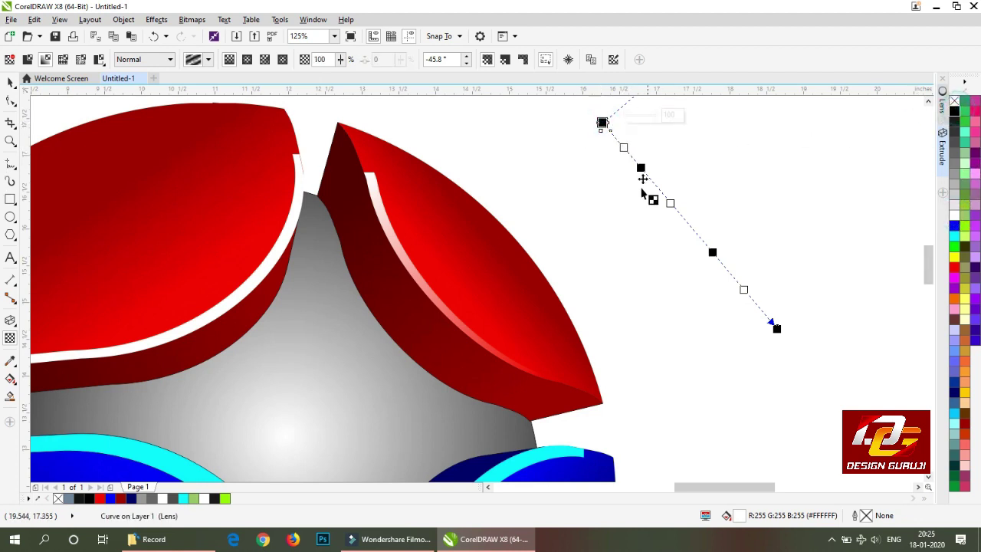
- Move the banded highlight copy onto the upper-right segment and align its centre horizontally and vertically with the original highlight
key("space")
left_click_drag(696, 222, 483, 261)
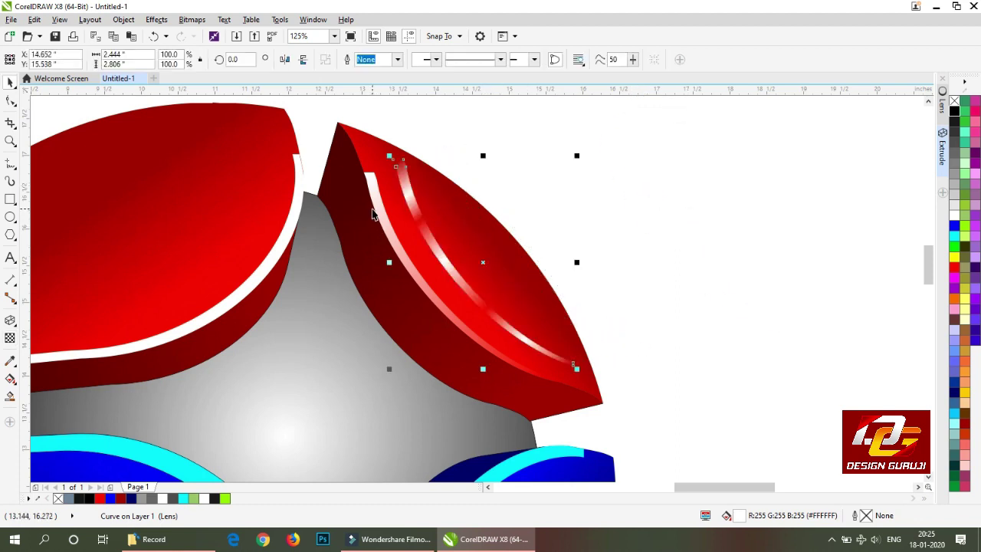
left_click(375, 210, "shift")
key("c")
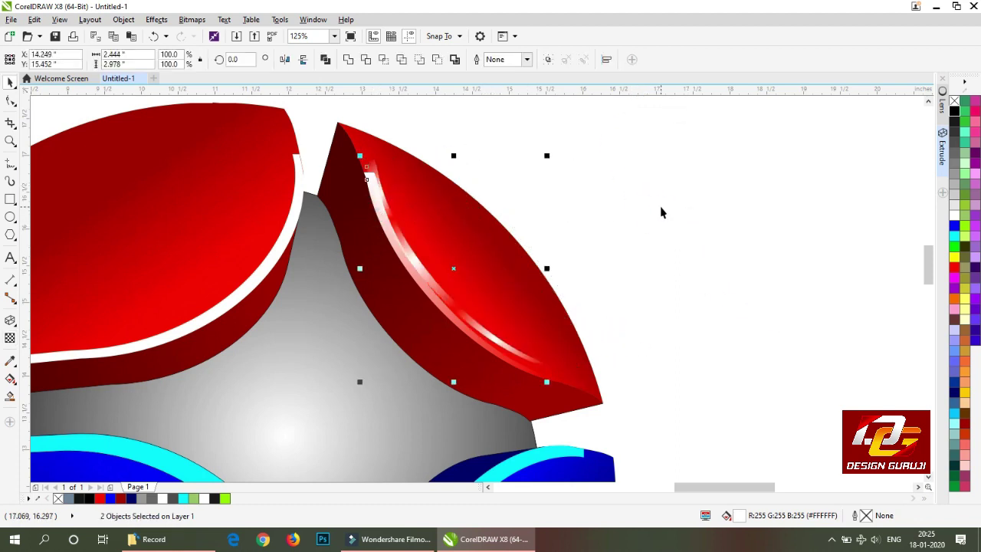
key("e")
- Keep only the banded highlight on the upper-right segment's inner edge, removing the plain faded highlight beneath it
left_click(748, 207)
left_click(382, 217)
left_click_drag(392, 223, 554, 221)
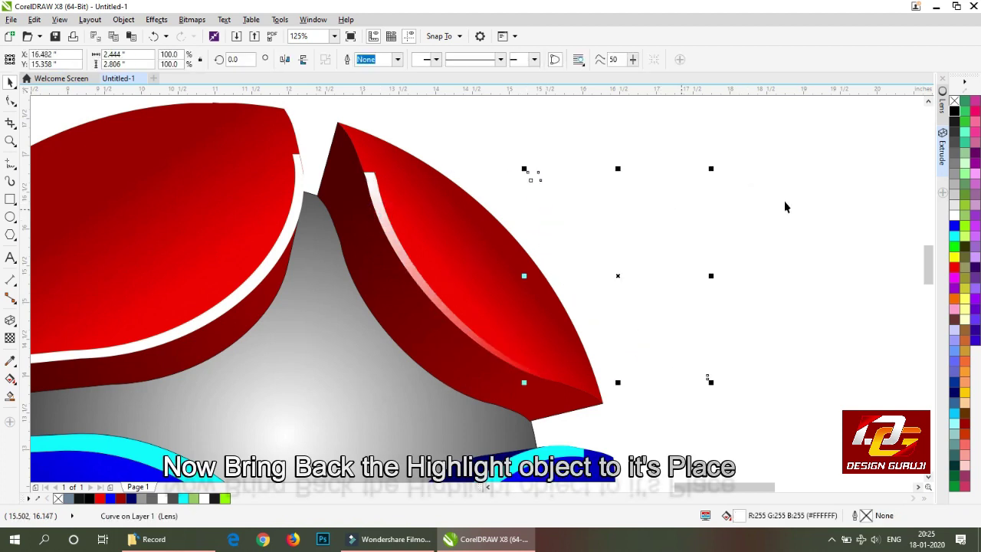
key("ctrl+z")
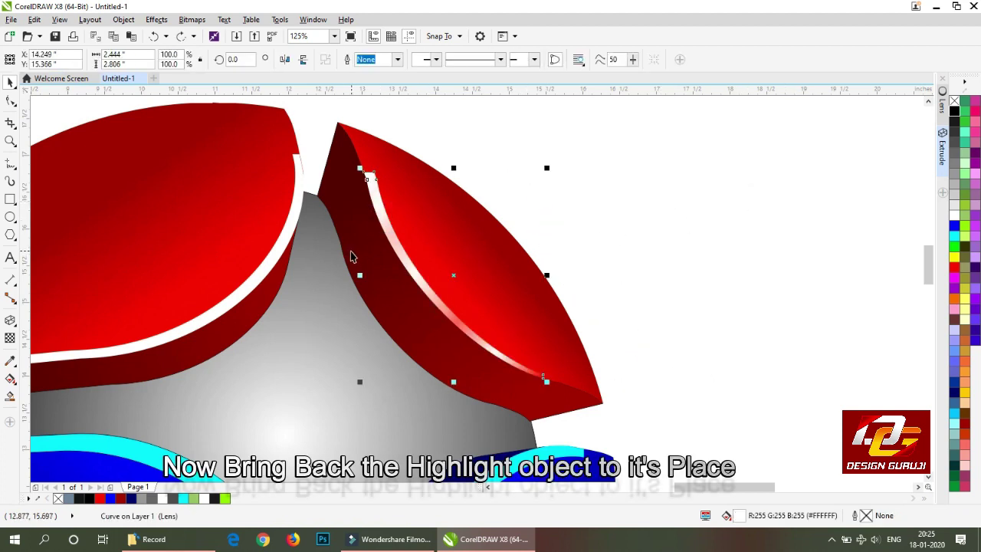
left_click_drag(385, 230, 383, 229)
left_click(657, 212)
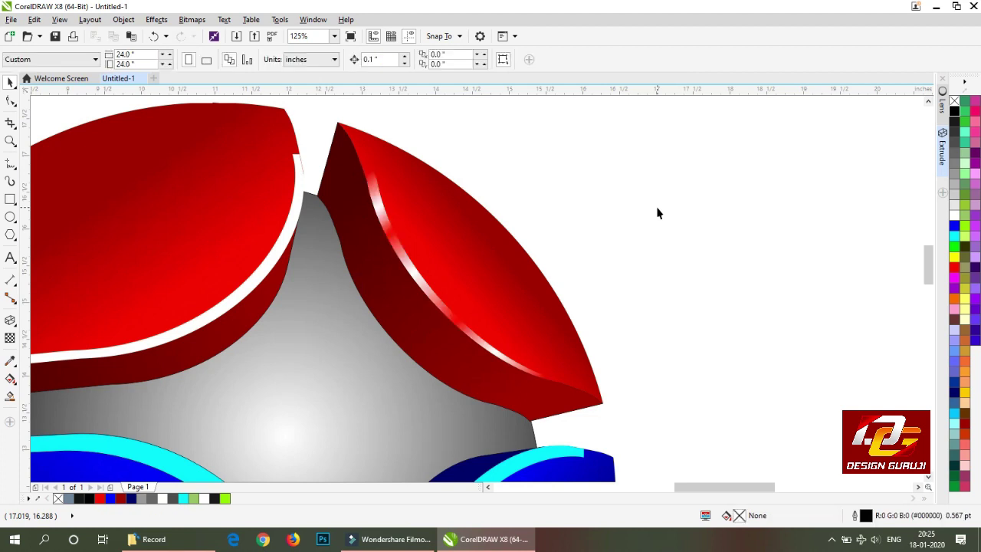
- Apply a linear transparency along the upper-left segment's white highlight, fading from its upper-right end to its lower-left end
left_click(295, 215)
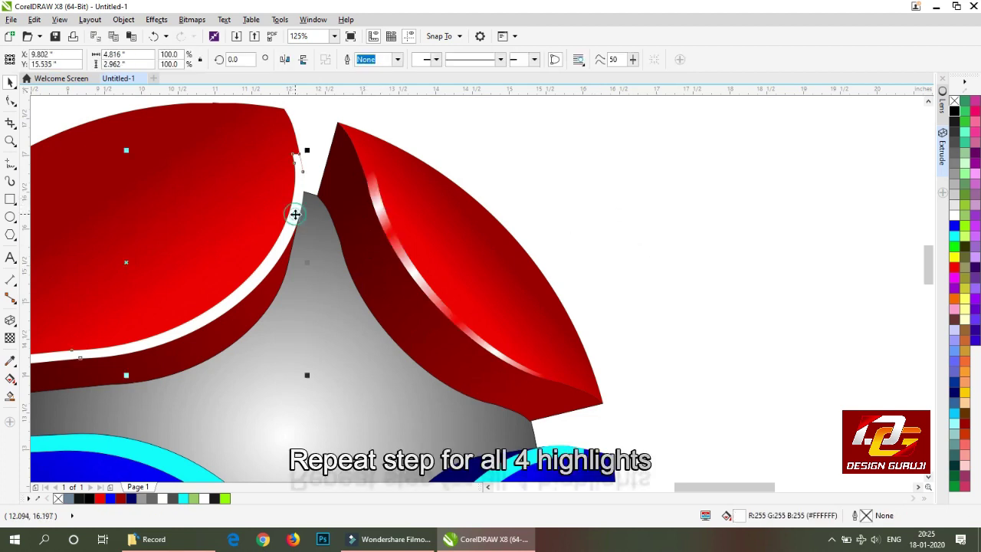
left_click(10, 338)
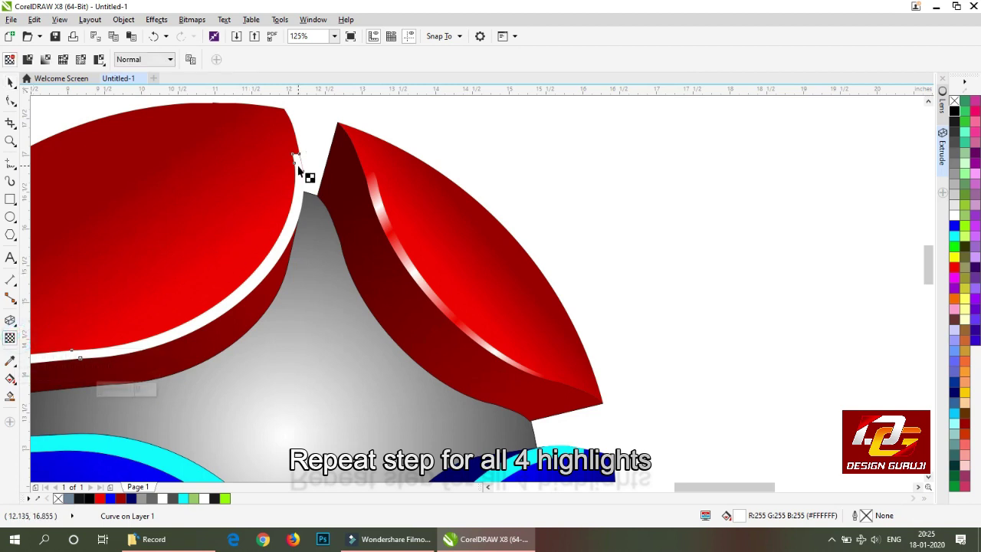
left_click_drag(297, 161, 12, 369)
scroll(230, 298, "down", 3)
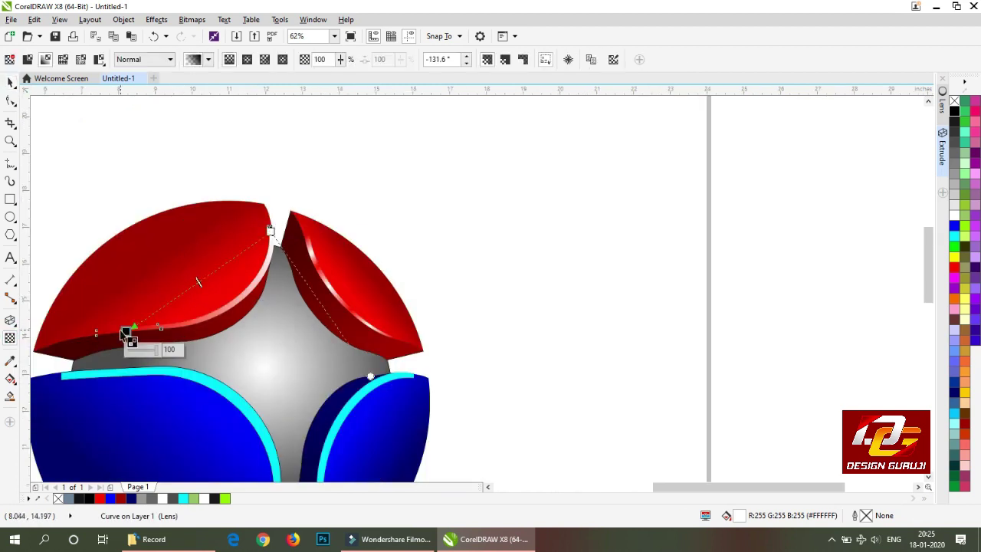
- Move the upper-left segment's white highlight into the empty space to the right of the logo
key("space")
left_click_drag(235, 298, 571, 254)
scroll(575, 229, "up", 2)
- Add seven intermediate nodes along the moved white highlight's linear transparency and alternate them between white and black
key("space")
scroll(356, 300, "down", 2)
scroll(412, 270, "up", 1)
double_click(450, 241)
double_click(404, 269)
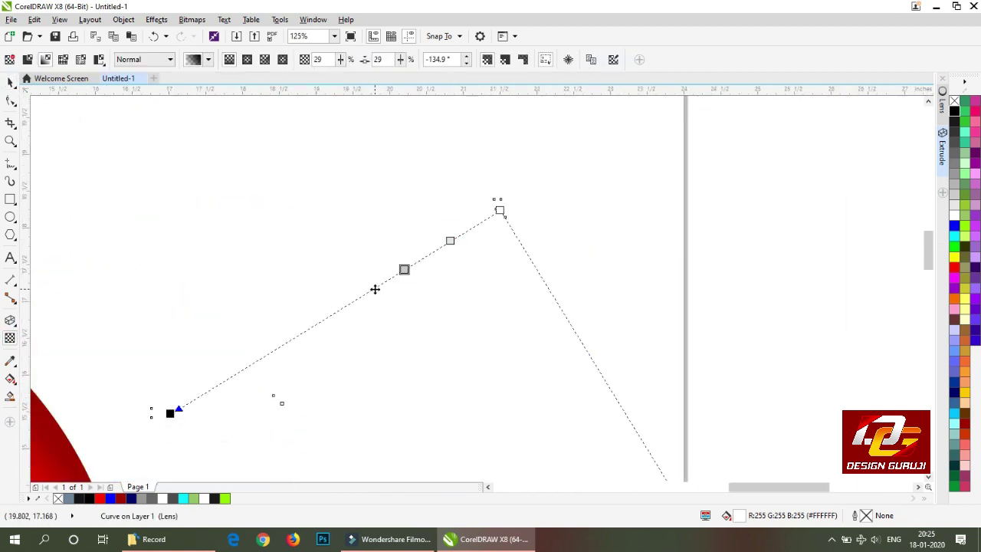
double_click(309, 329)
double_click(263, 355)
double_click(219, 382)
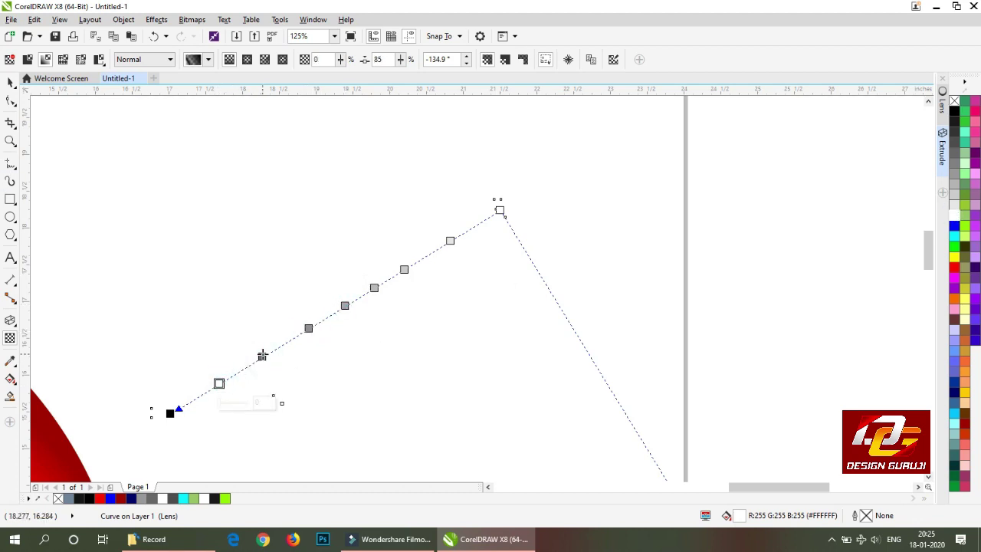
left_click(404, 269)
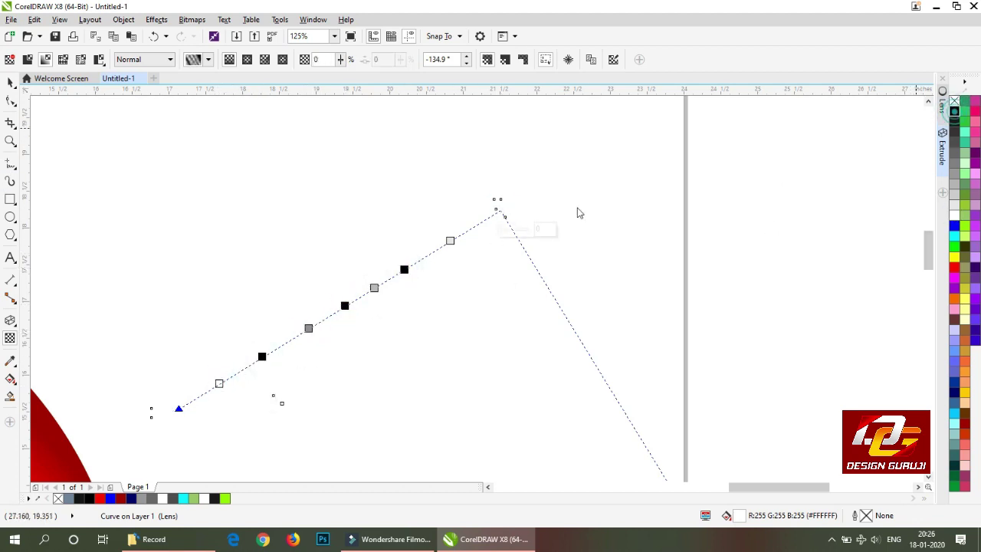
- Place the banded white highlight back along the inner edge of the upper-left red segment
key("space")
scroll(490, 270, "down", 1)
scroll(118, 343, "up", 5)
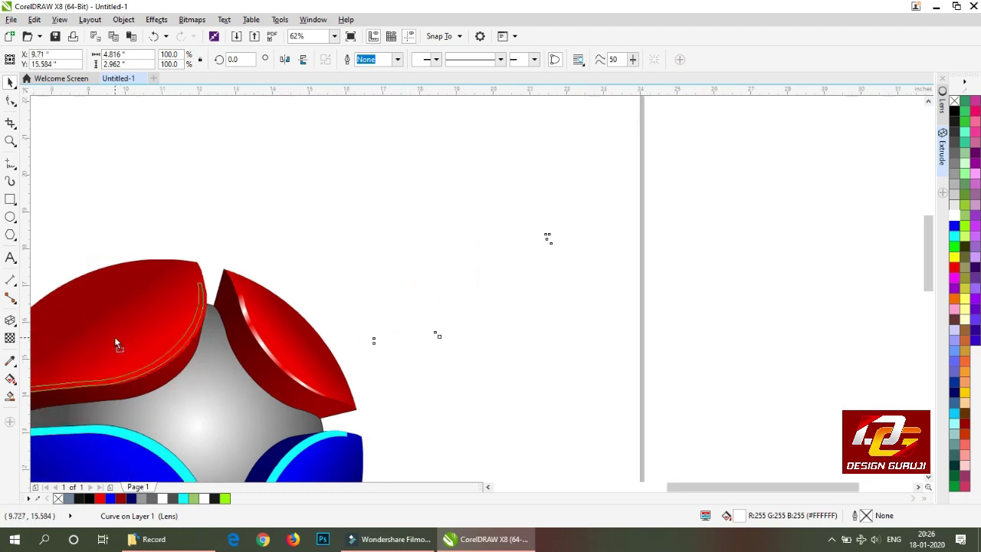
scroll(494, 245, "down", 5)
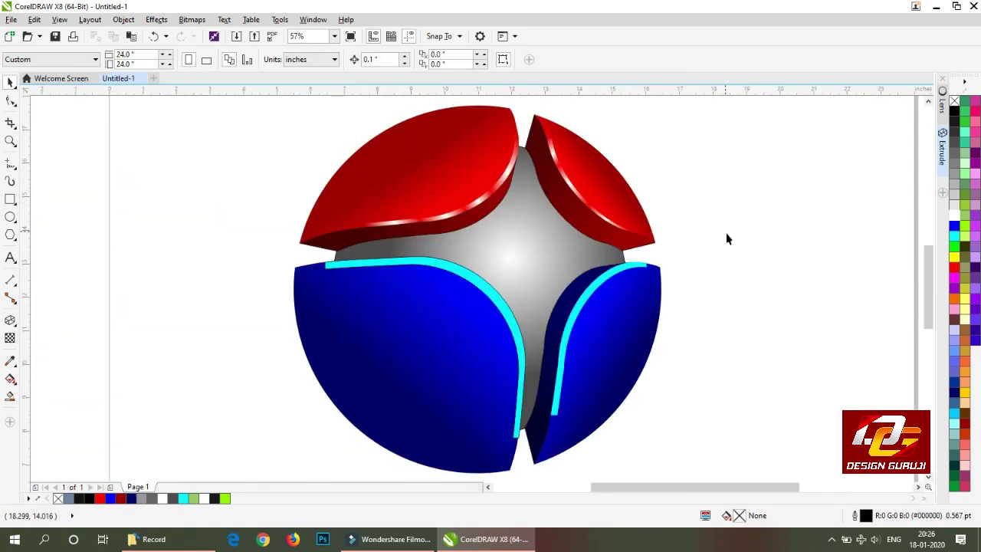
- Apply a linear transparency to the lower-left blue segment's cyan highlight, fading from its upper-left end to its lower-right end
left_click(463, 273)
key("shift+F2")
left_click(10, 337)
left_click_drag(279, 117, 676, 446)
scroll(420, 268, "down", 2)
- Move the lower-left segment's cyan highlight into the empty space to the right of the logo
key("space")
left_click_drag(445, 229, 672, 234)
key("shift+F2")
- Add six intermediate nodes along the moved cyan highlight's linear transparency
left_click(10, 338)
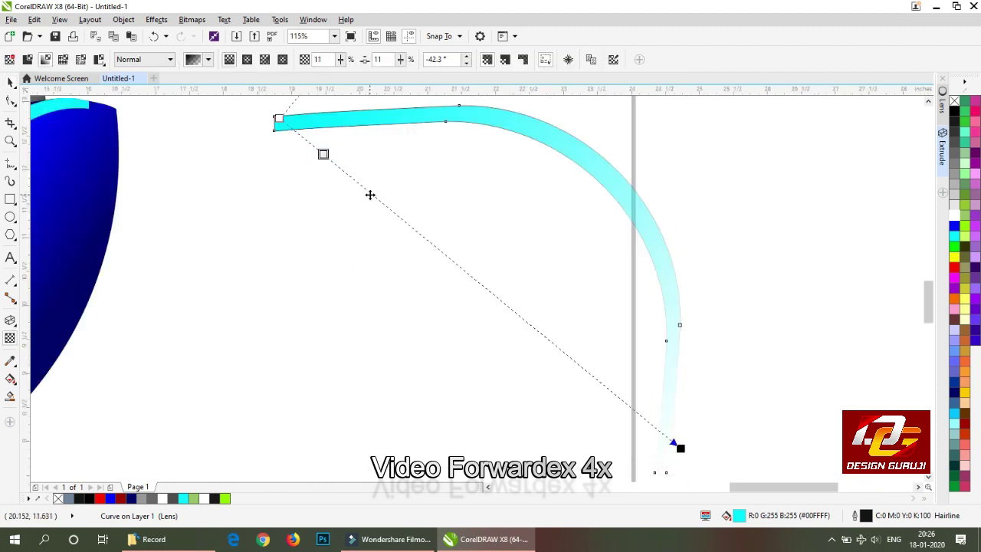
double_click(503, 301)
double_click(556, 346)
double_click(612, 390)
scroll(617, 349, "down", 3)
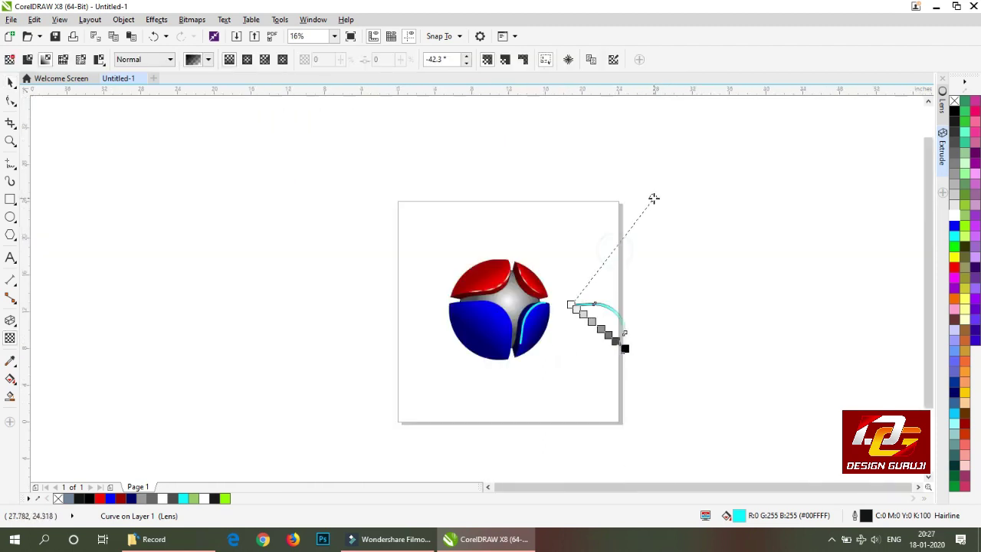
scroll(612, 324, "up", 2)
- Make the start node and every second intermediate node of the cyan highlight's transparency black
left_click(464, 247)
left_click(954, 111)
left_click(514, 289)
left_click(954, 111)
left_click(585, 347)
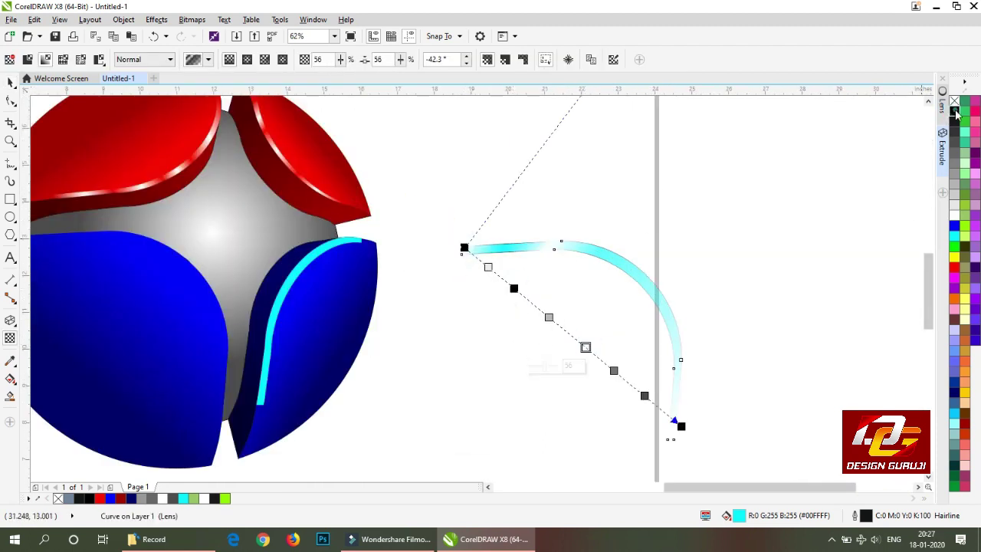
left_click(954, 111)
left_click(645, 397)
left_click(954, 111)
- Add a white node just before the transparency's end node and turn the remaining gray nodes white
left_click(488, 268)
double_click(659, 409)
left_click(954, 215)
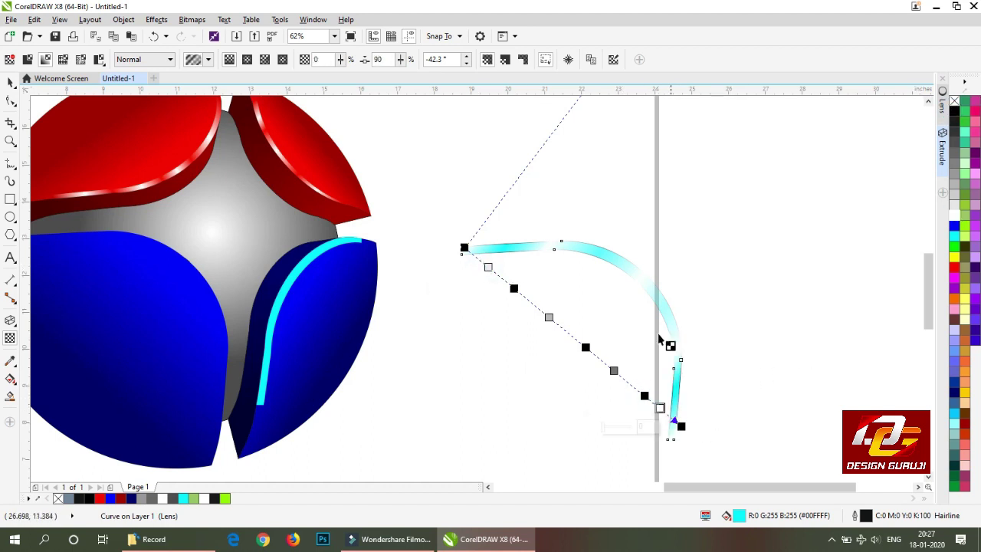
left_click(614, 371)
left_click(954, 216)
left_click(549, 317)
left_click(954, 215)
left_click(488, 267)
left_click(955, 216)
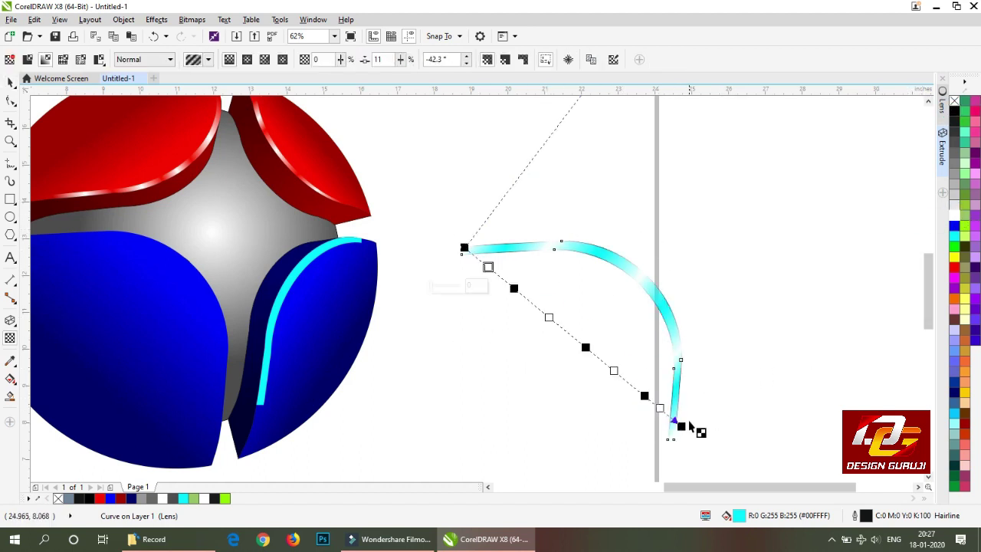
- Adjust the start and end handles of the transparency line to fit the two ends of the cyan highlight
left_click_drag(681, 426, 712, 460)
mouse_move(465, 247)
left_mouse_down()
mouse_move(446, 223)
mouse_move(462, 246)
left_mouse_up()
left_click_drag(712, 459, 676, 427)
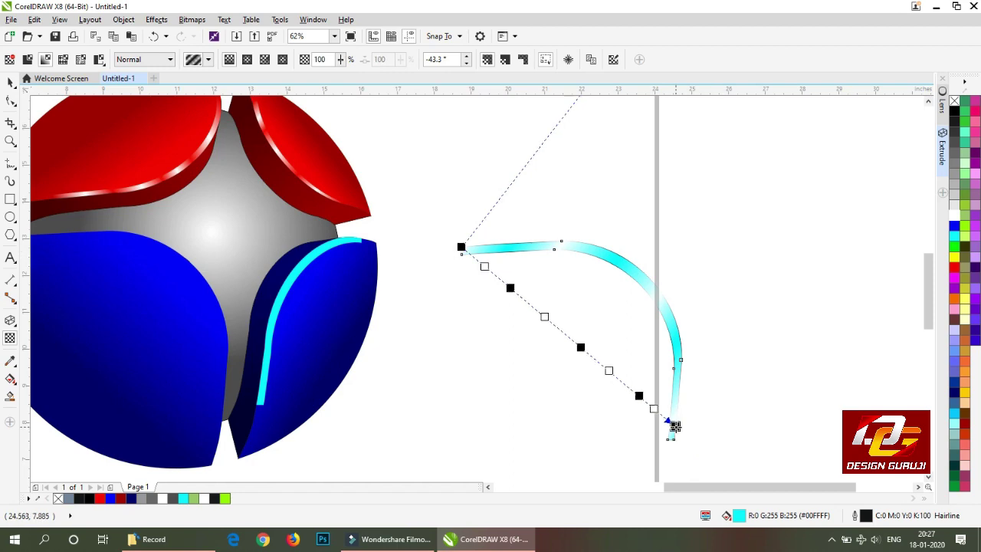
- Remove the banded cyan highlight's outline and place it back along the lower-left blue segment's inner edge
key("space")
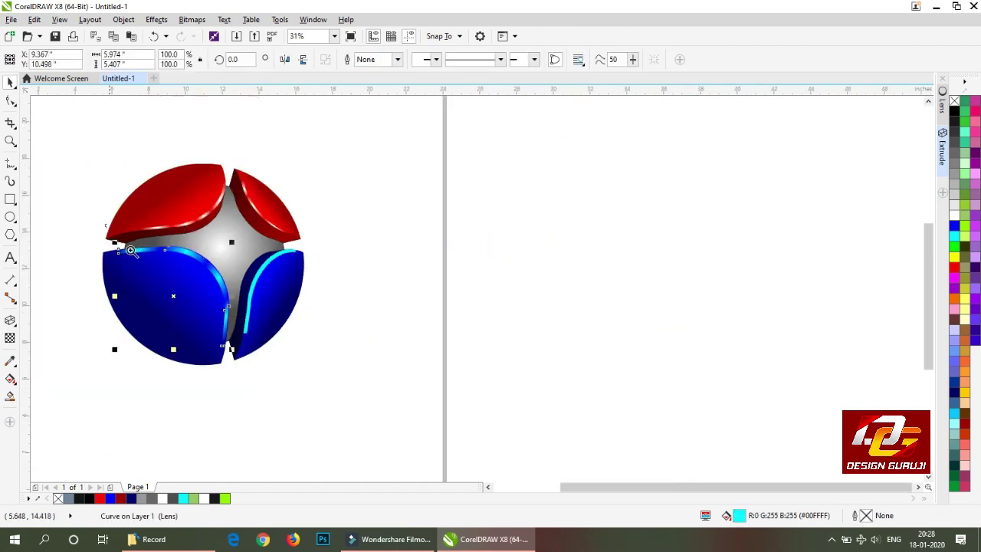
scroll(571, 244, "up", 5)
scroll(556, 249, "down", 5)
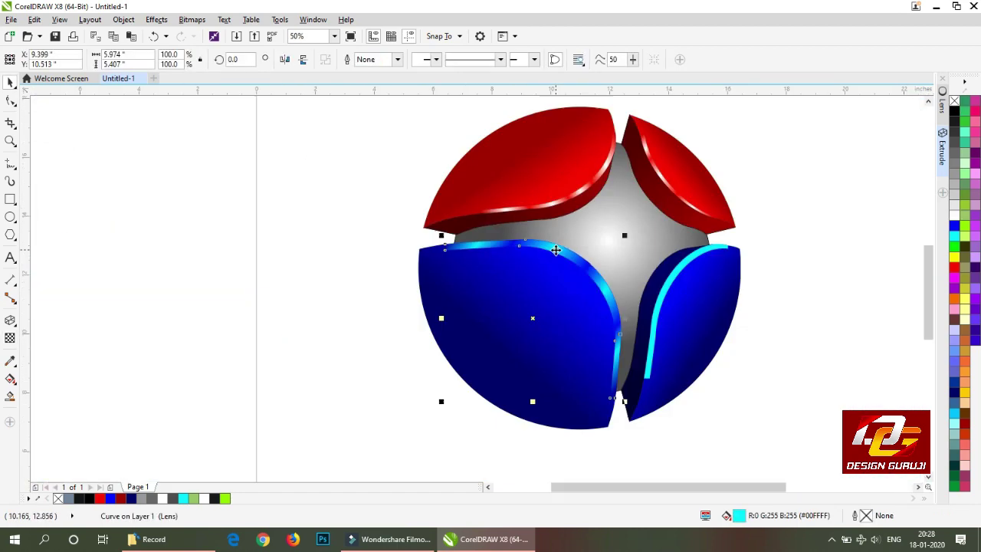
- Move the lower-right blue segment's cyan highlight into the empty space to the right of the logo
scroll(692, 285, "up", 1)
left_click(641, 269)
scroll(642, 270, "down", 1)
left_click_drag(641, 270, 786, 272)
- Apply a linear transparency along the lower-right segment's cyan highlight, fading from its lower end to its upper-right end
left_click(9, 339)
left_click_drag(742, 359, 839, 233)
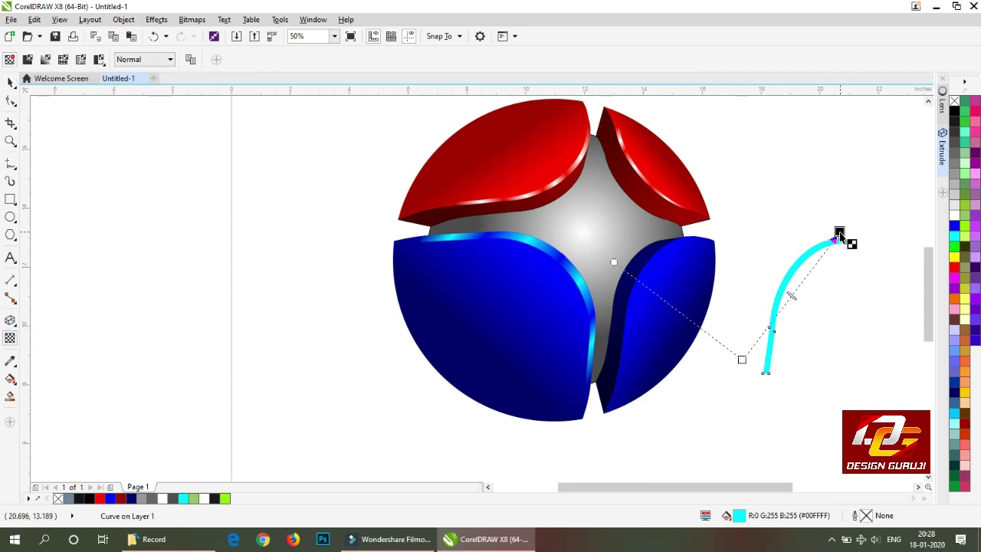
left_click_drag(742, 360, 756, 364)
- Add five intermediate nodes along the linear transparency of the lower-right segment's cyan highlight
scroll(821, 254, "up", 2)
double_click(850, 236)
double_click(789, 330)
double_click(737, 408)
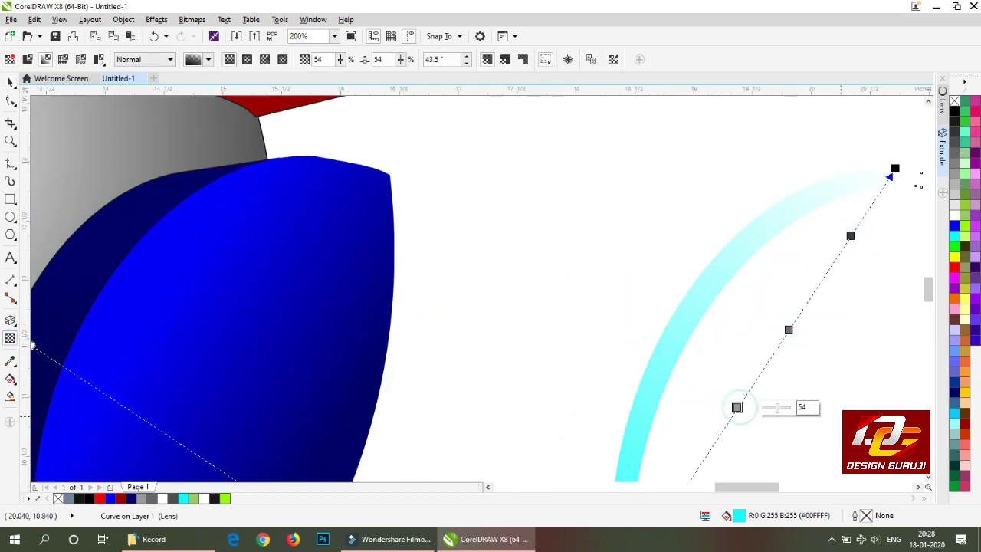
left_click(928, 476)
double_click(664, 362)
double_click(612, 444)
scroll(620, 356, "down", 2)
scroll(625, 354, "up", 1)
- Set the start and alternate nodes of the lower-right highlight's transparency to black, shift its uppermost intermediate node, and add another near the upper end
left_click(570, 445)
left_click(954, 111)
left_click(626, 359)
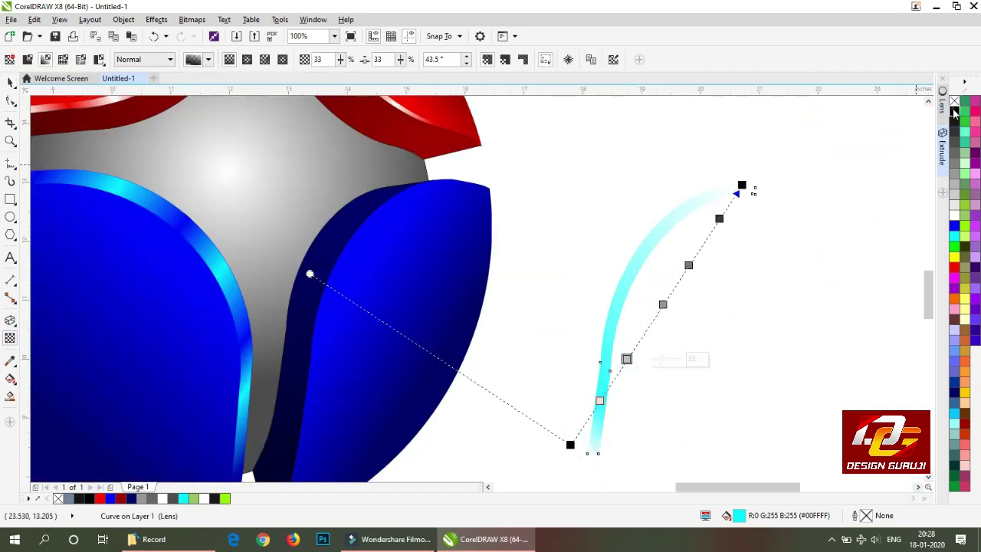
left_click(954, 111)
left_click(689, 265)
left_click(954, 112)
left_click_drag(718, 218, 710, 235)
double_click(727, 208)
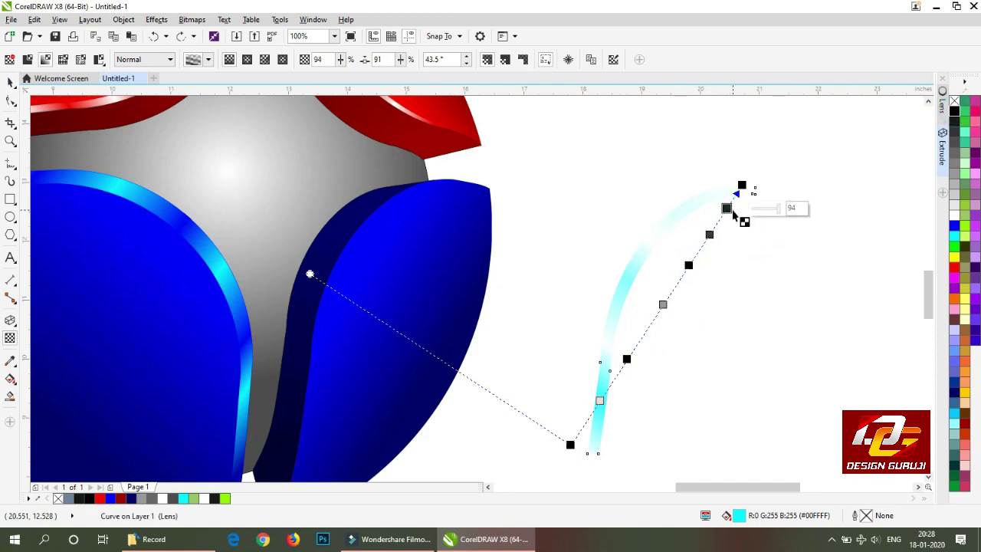
- Move the banded cyan highlight back onto the lower-right blue segment's inner edge
key("space")
scroll(674, 264, "down", 1)
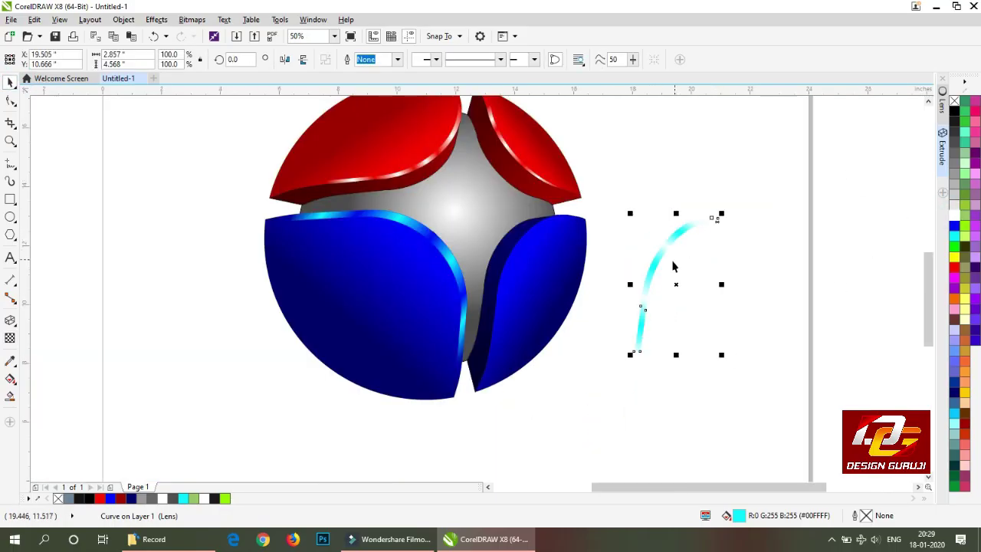
left_click_drag(672, 266, 510, 273)
scroll(519, 223, "up", 3)
scroll(526, 299, "down", 3)
left_click(747, 234)
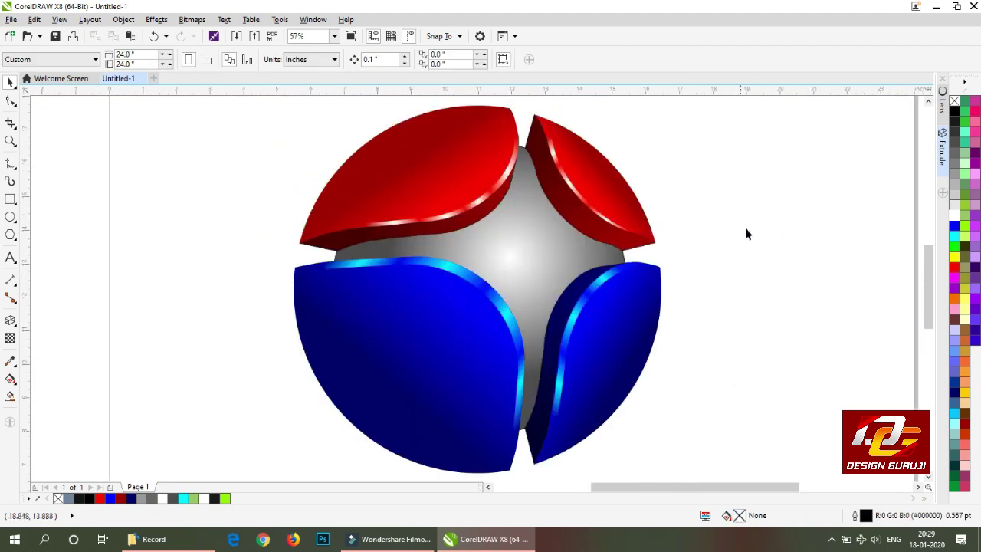
- Draw an ellipse about 5.96 × 5.39 inches over the lower part of the lower-left blue segment and fill it black
left_click(9, 218)
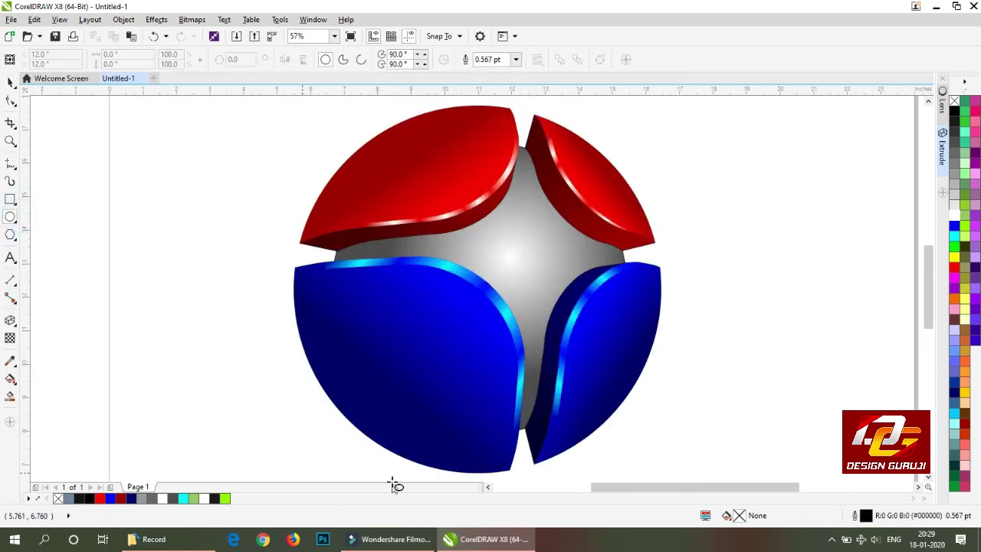
left_click(928, 478)
left_click_drag(383, 457, 590, 270)
key("space")
left_click_drag(488, 363, 451, 347)
left_click(954, 111)
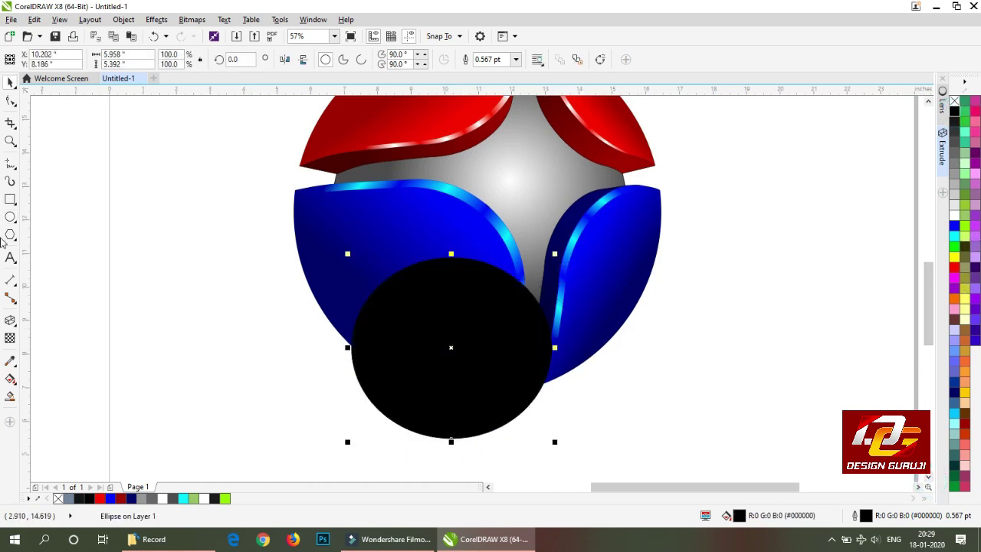
- Apply a linear transparency fading the black ellipse out toward its upper end, and move it slightly up over the lower-left segment
left_click(10, 338)
left_click_drag(470, 396, 423, 279)
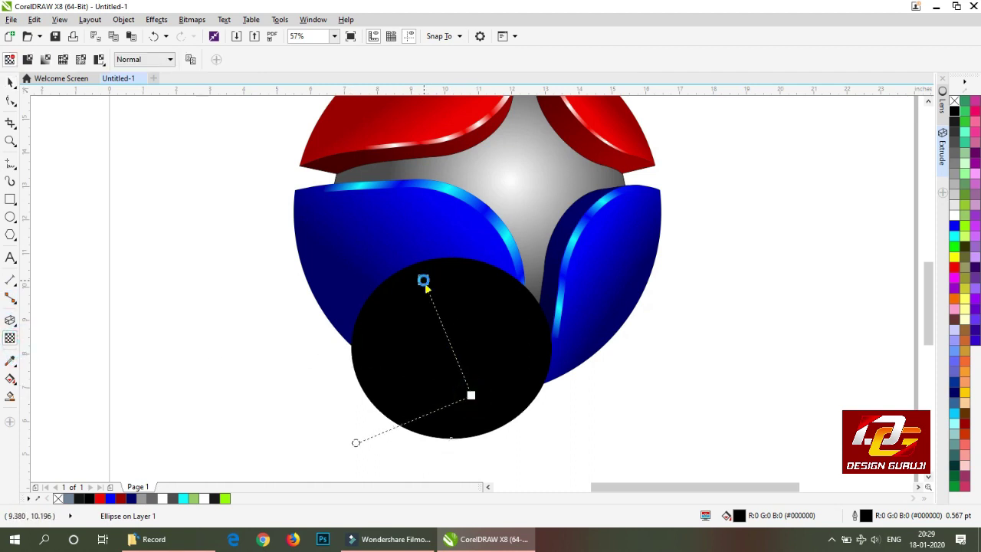
left_click(10, 82)
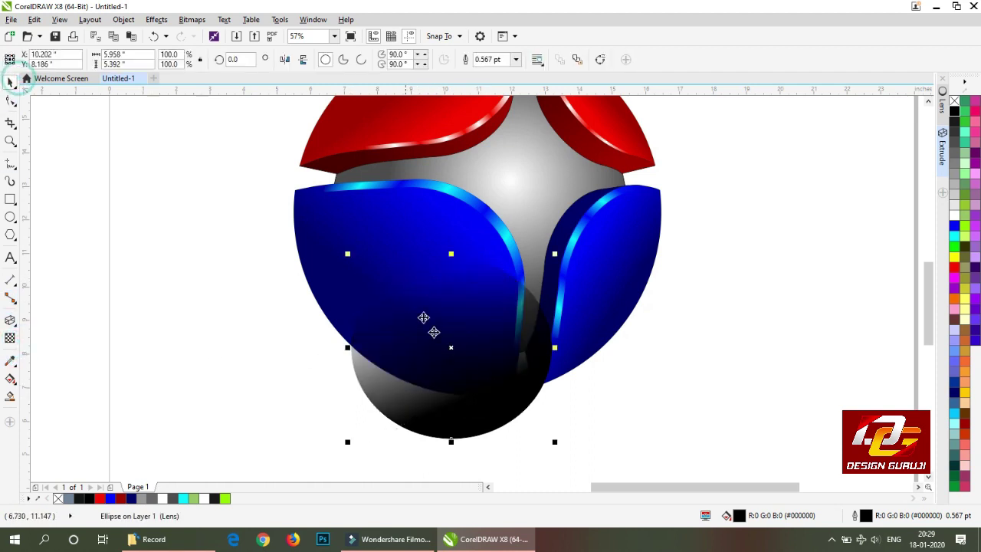
left_click_drag(482, 405, 473, 382)
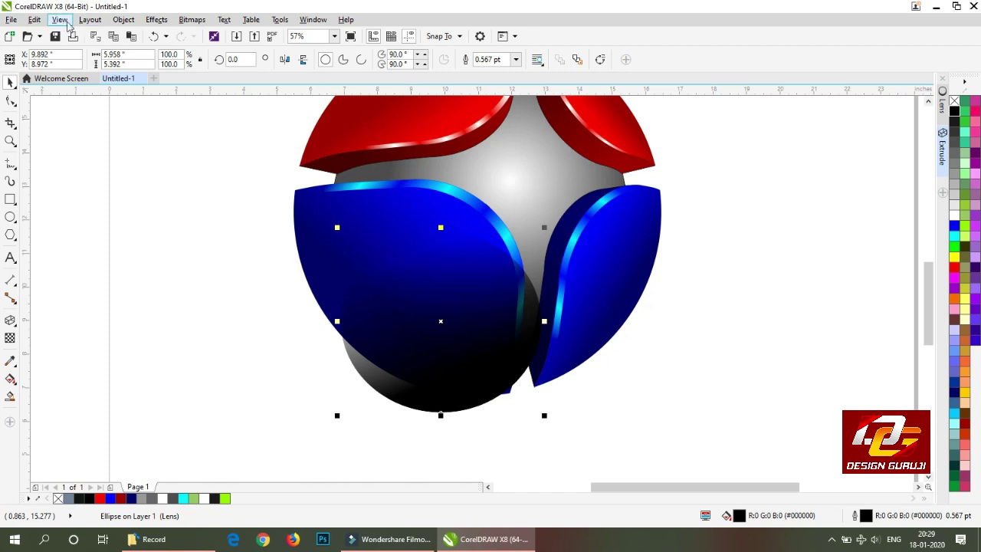
- PowerClip the faded black ellipse inside the lower-left blue segment and open the clipped contents for editing
left_click(123, 19)
mouse_move(146, 100)
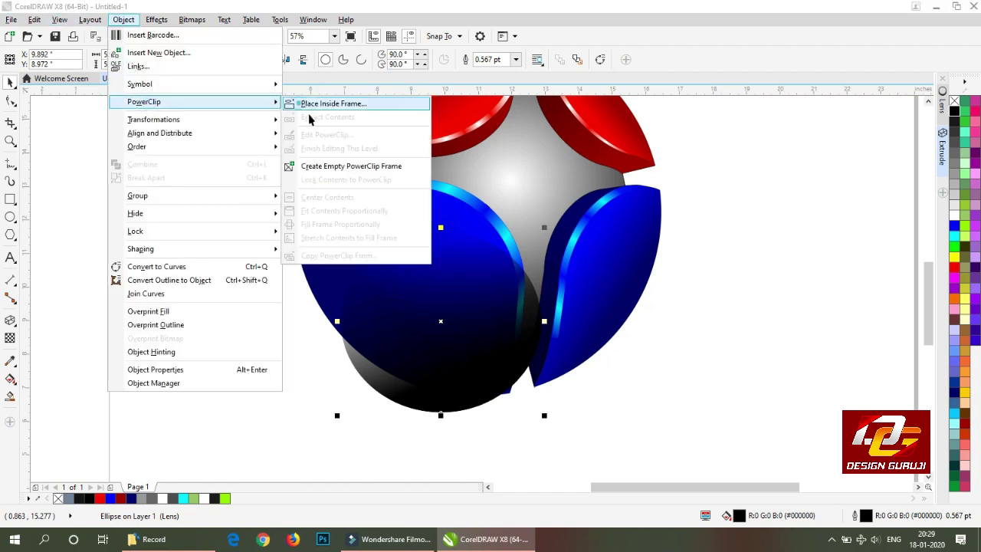
left_click(326, 100)
left_click(334, 305)
left_click(438, 288, "ctrl")
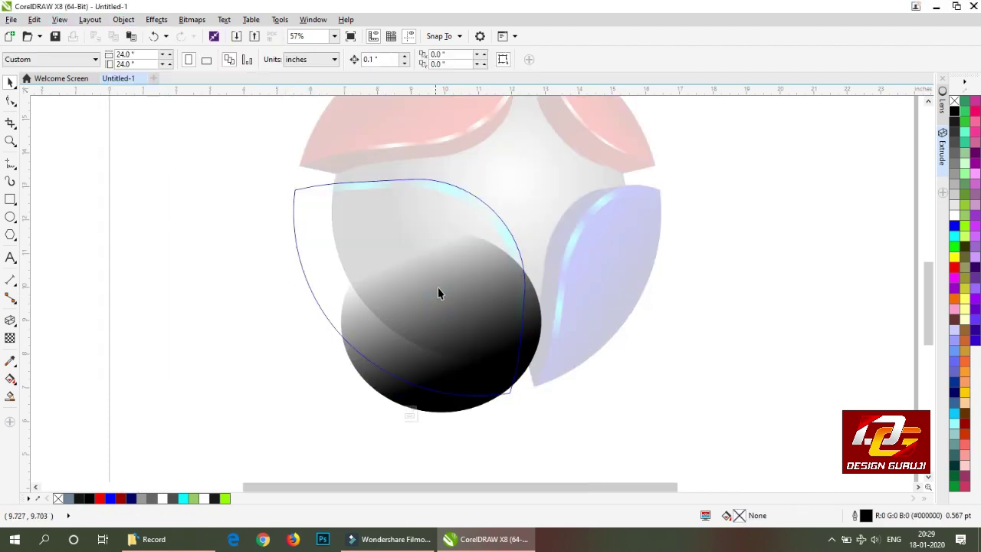
- Enlarge the clipped black ellipse outward past its lower-right side, adjust its position slightly, and leave the clipped contents
left_click(471, 315)
key("space")
left_click_drag(460, 369, 482, 390)
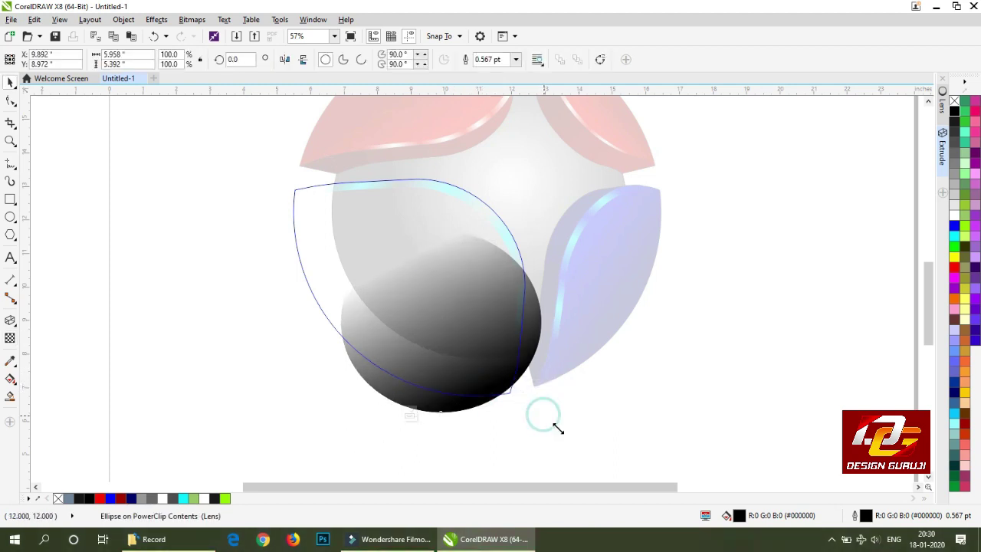
left_click_drag(543, 414, 563, 431)
left_click_drag(426, 301, 423, 295)
left_click(704, 381)
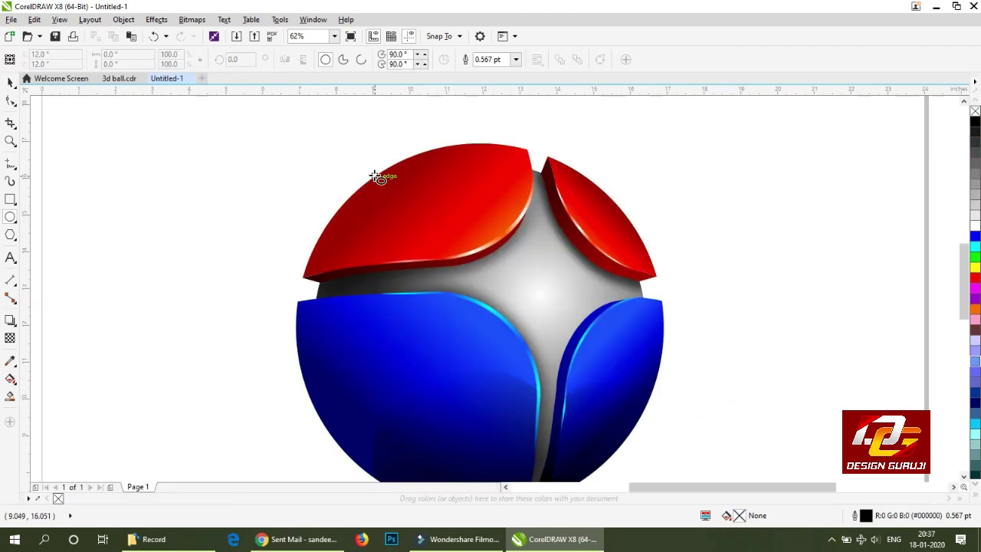
- Draw an ellipse about 3.75 × 3.59 inches and position it over the upper-left red segment
left_click_drag(379, 176, 517, 310)
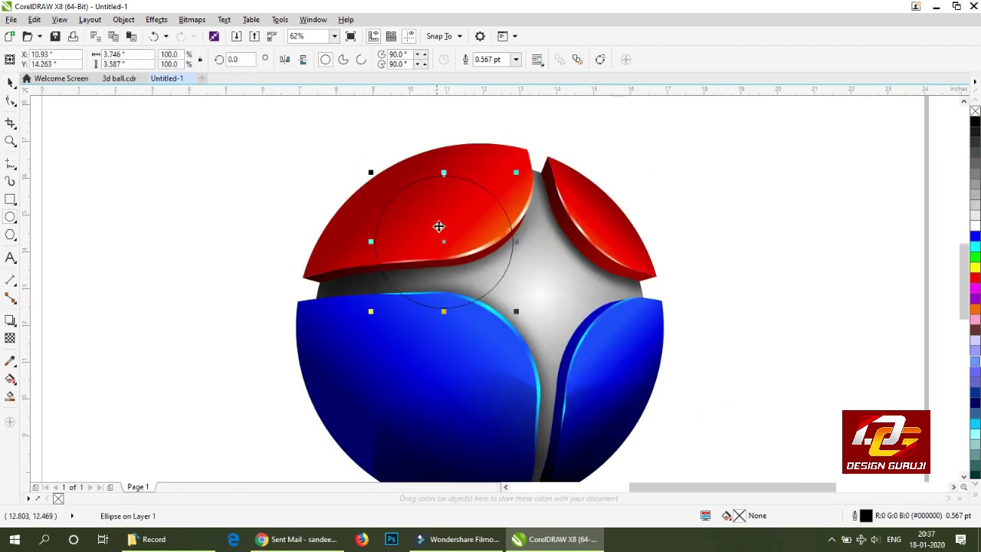
scroll(440, 225, "up", 1)
left_click_drag(449, 250, 414, 217)
scroll(412, 229, "down", 1)
- Create three progressively larger copies of the ellipse extending down and to the right, the largest about 6.08 × 5.82 inches
left_click_drag(487, 151, 510, 146)
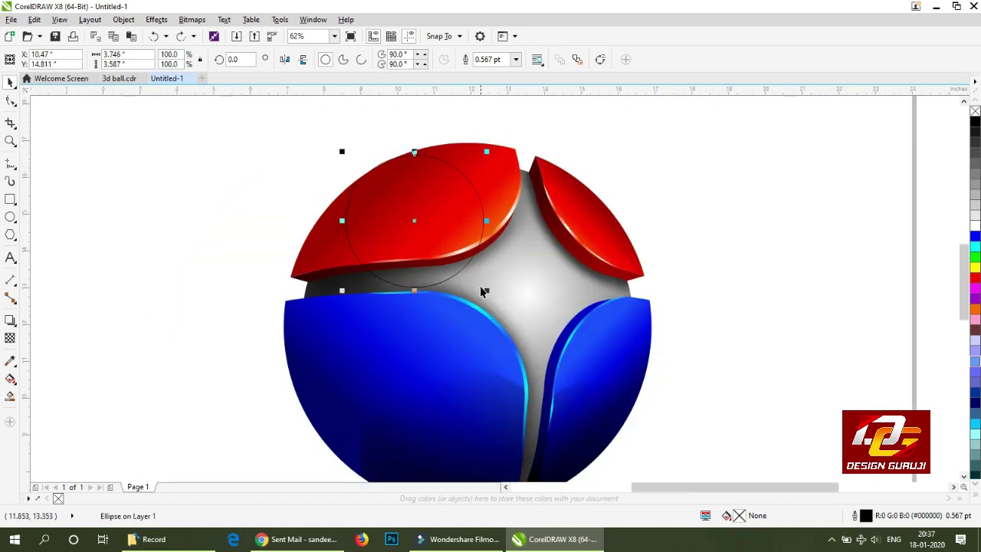
left_click_drag(497, 290, 580, 373)
scroll(416, 140, "up", 2)
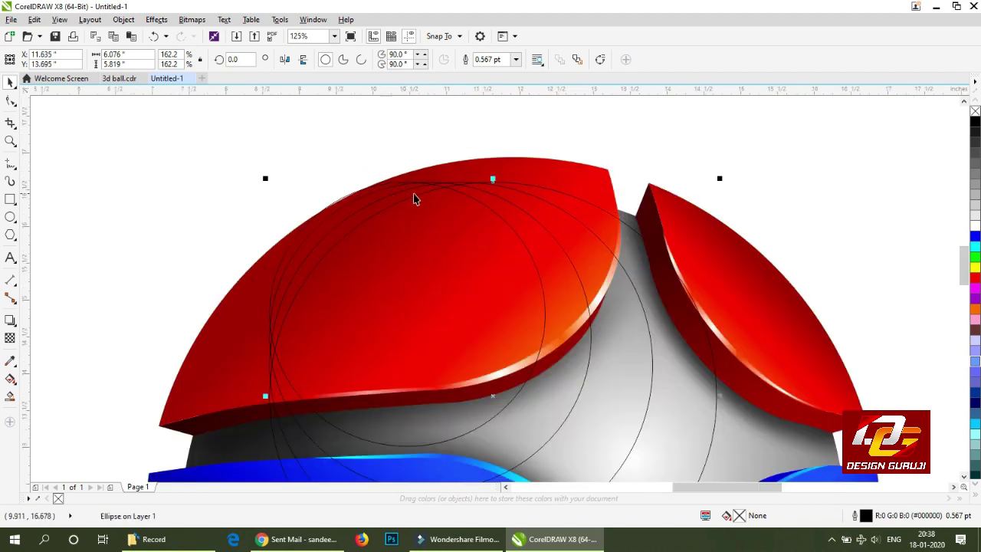
- Select all four ellipses and move them up and left over the upper-left red segment's outer edge
left_click(363, 206, "shift")
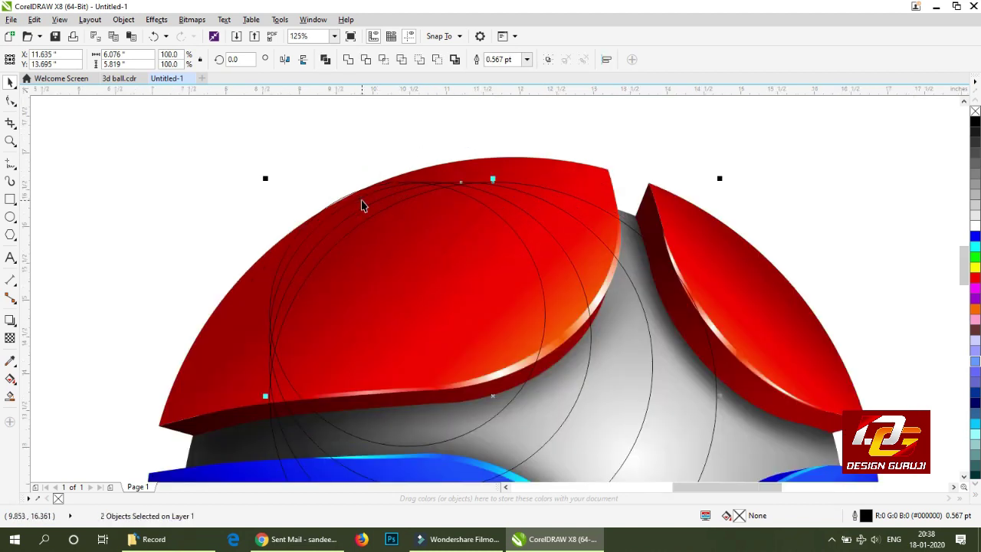
left_click(352, 202, "shift")
left_click_drag(351, 193, 407, 179)
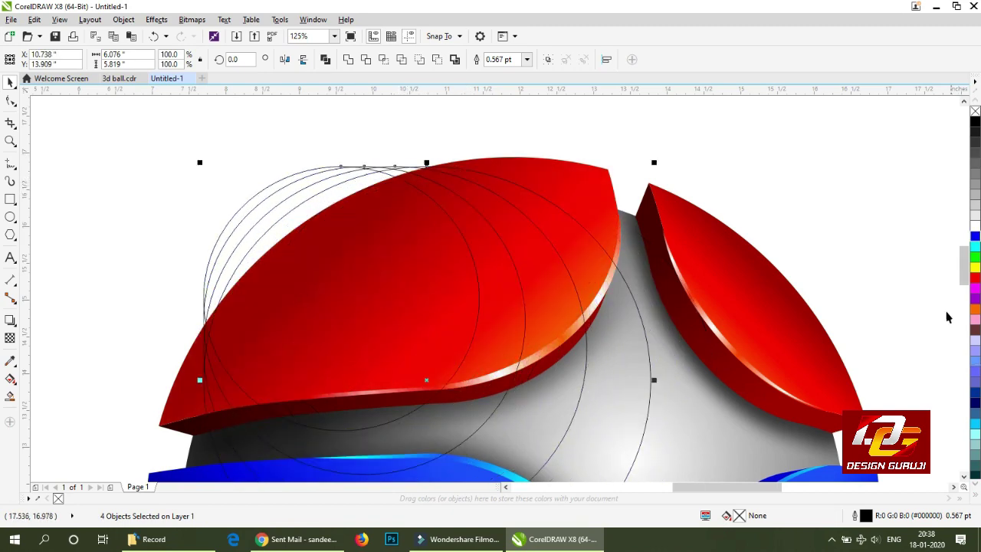
- Expand the colour palette to three rows and fill the four ellipses with dark red #990000
left_click(975, 81)
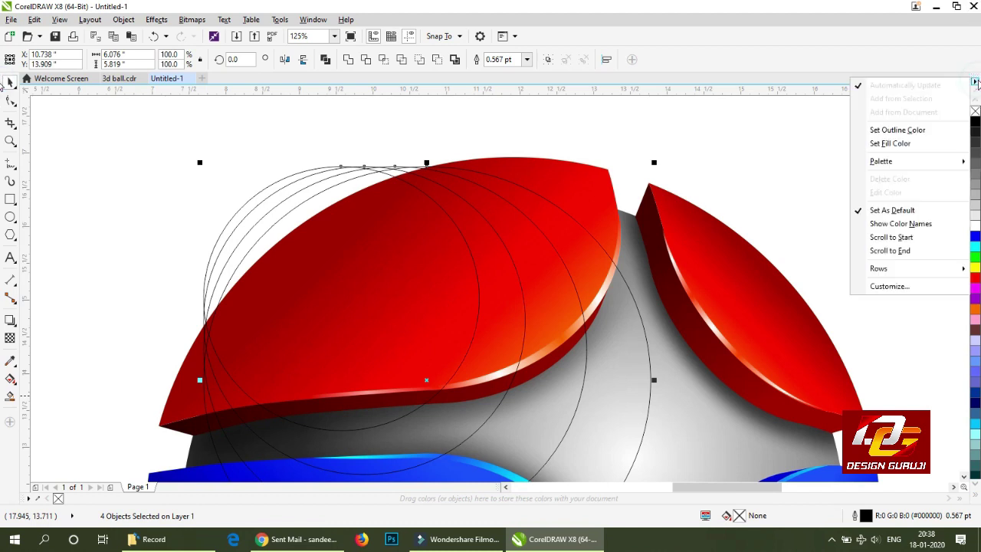
mouse_move(916, 272)
left_click(813, 298)
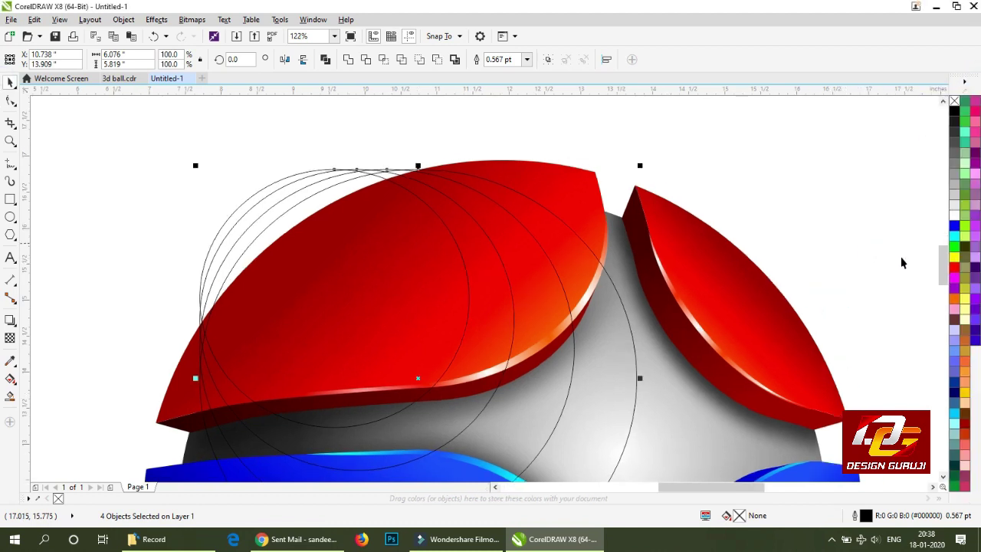
left_click(966, 429)
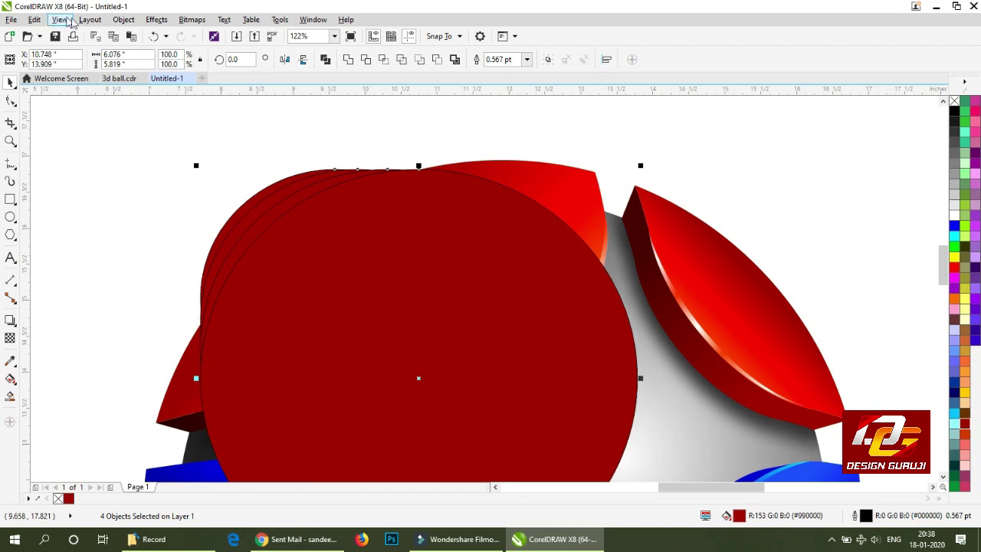
- Combine the four dark red ellipses into a single curve of crescent bands and move it slightly up
left_click(123, 20)
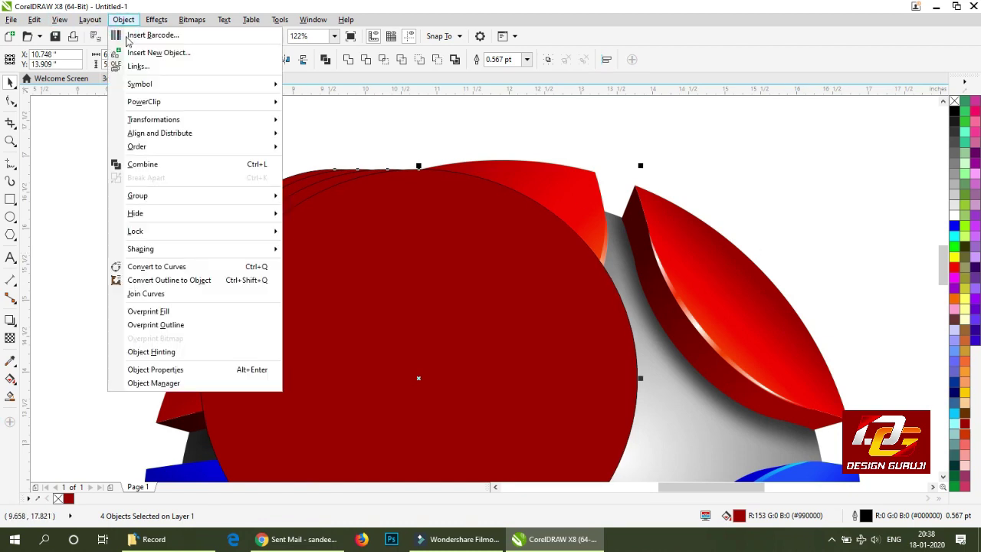
left_click(146, 164)
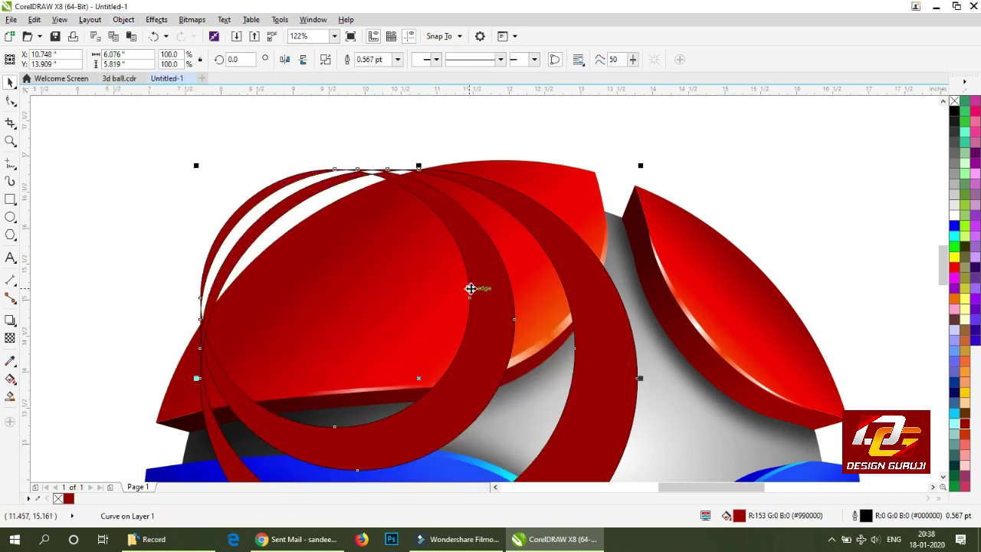
left_click_drag(470, 288, 471, 278)
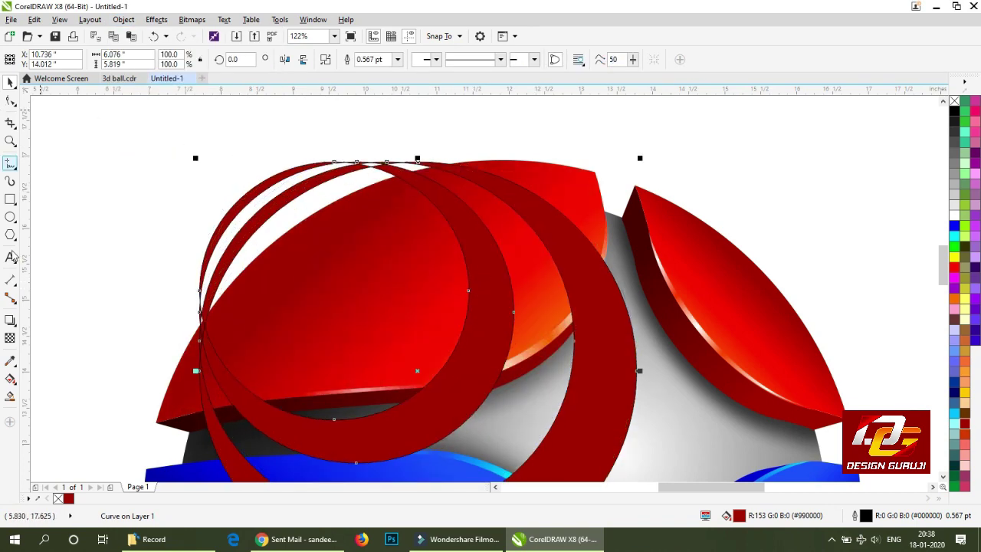
- Apply a linear transparency fading the crescent bands from upper left to lower right, and remove their outline
left_click(10, 337)
left_click_drag(254, 215, 572, 458)
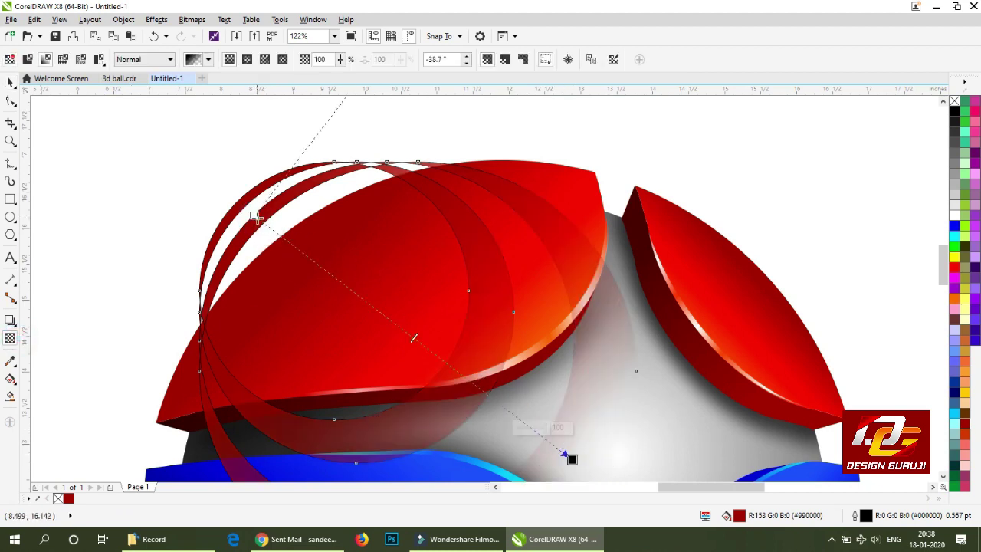
left_click_drag(255, 217, 317, 254)
left_click(9, 82)
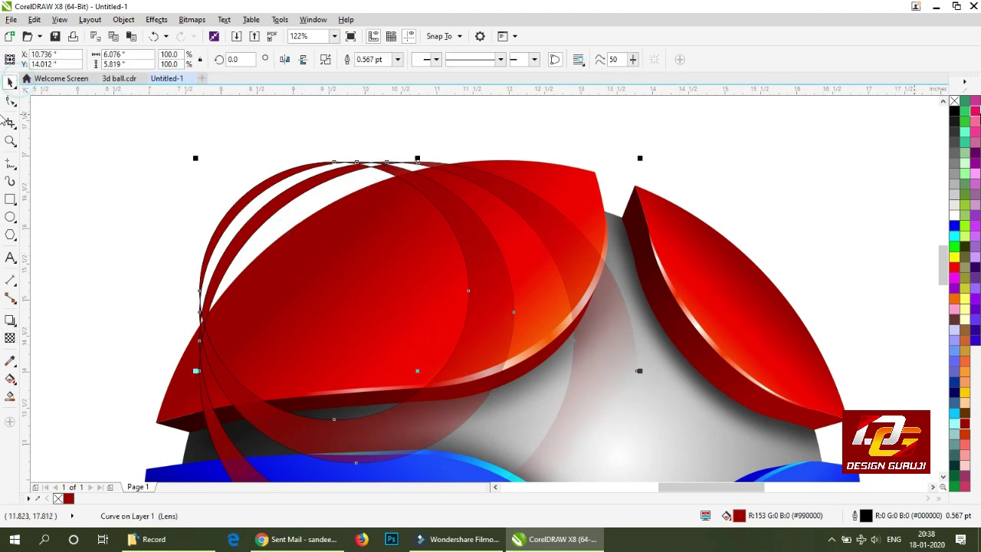
right_click(955, 102)
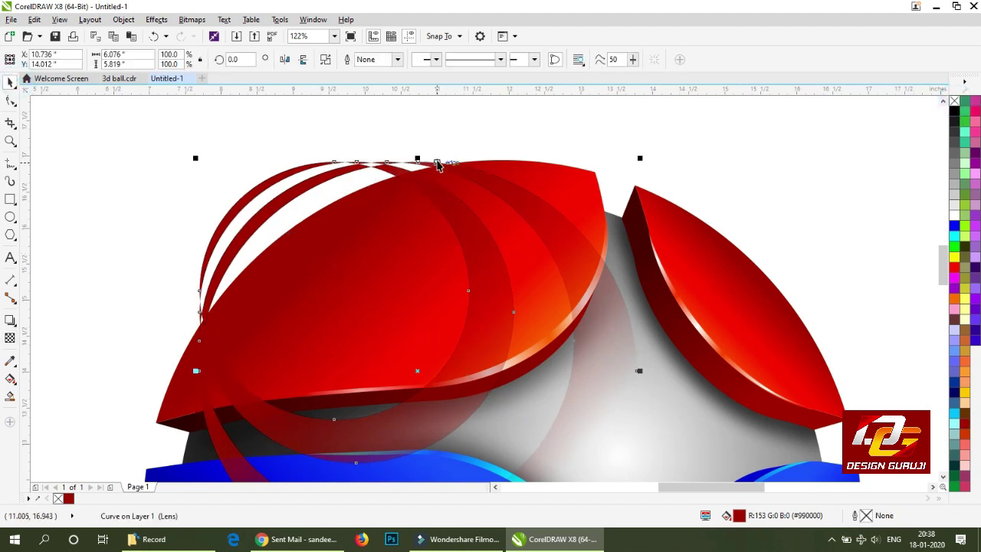
- Shorten the crescent bands' transparency so they fade out completely near the upper-left red segment's lower inner edge
left_click(10, 338)
left_click(944, 475)
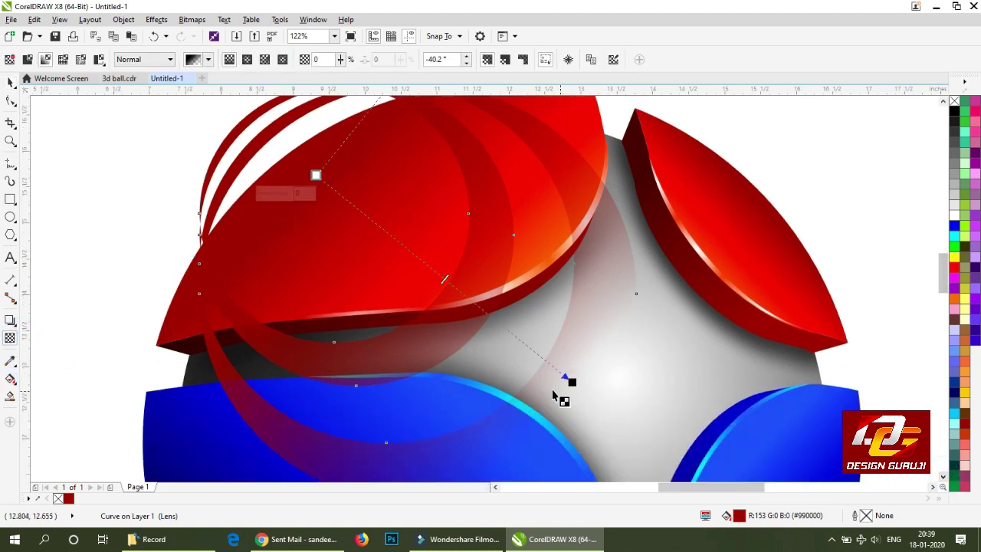
left_click_drag(572, 382, 455, 285)
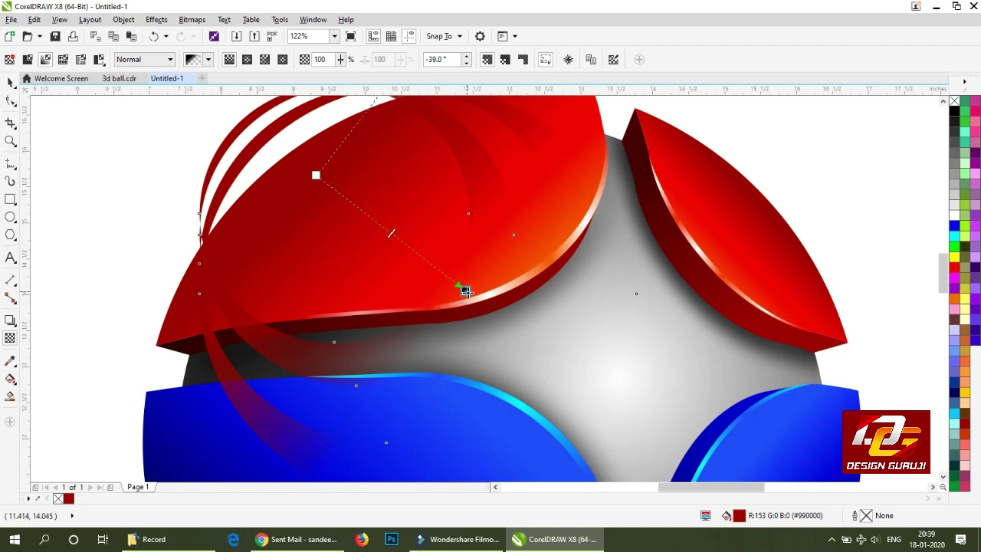
left_click(10, 82)
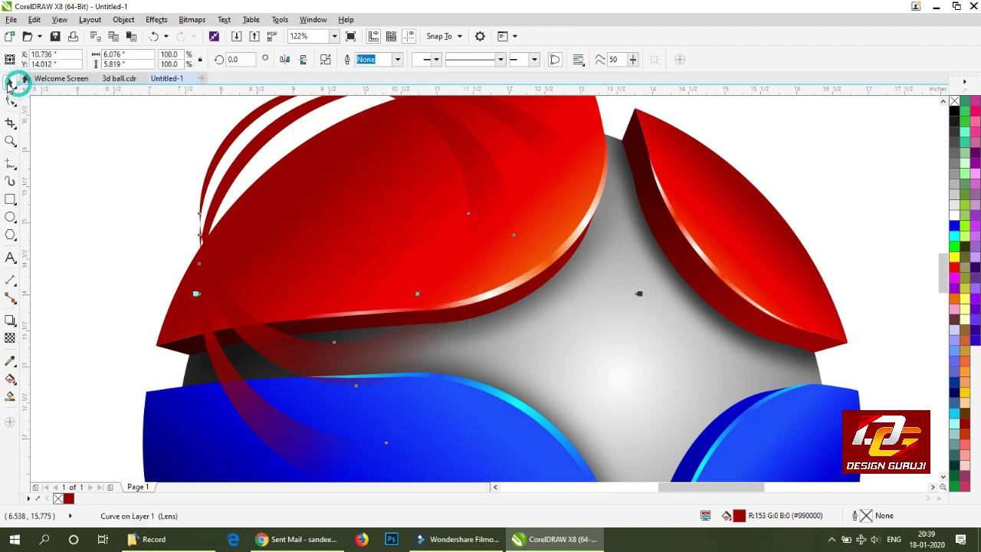
- PowerClip the faded crescent bands inside the upper-left red segment
scroll(547, 284, "down", 2)
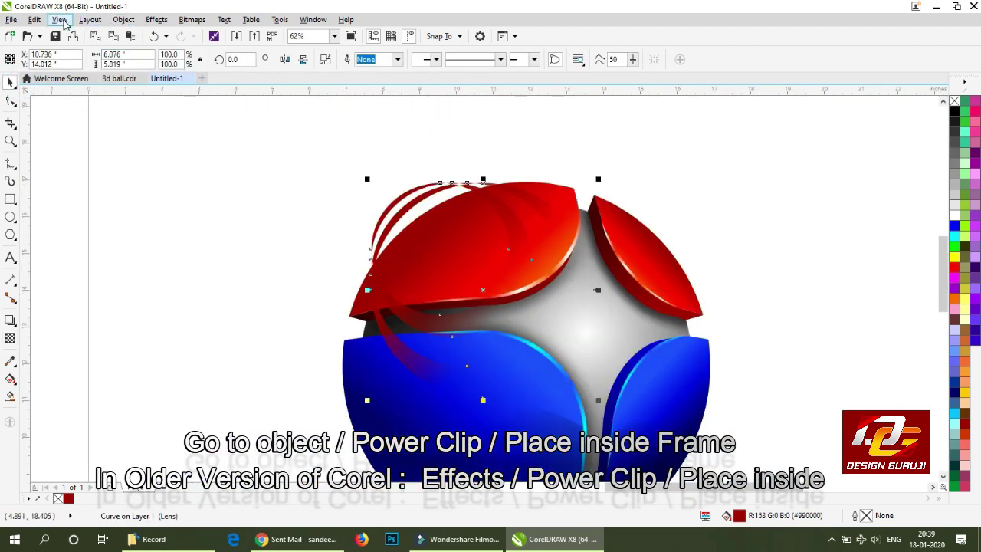
left_click(124, 19)
mouse_move(149, 102)
left_click(310, 110)
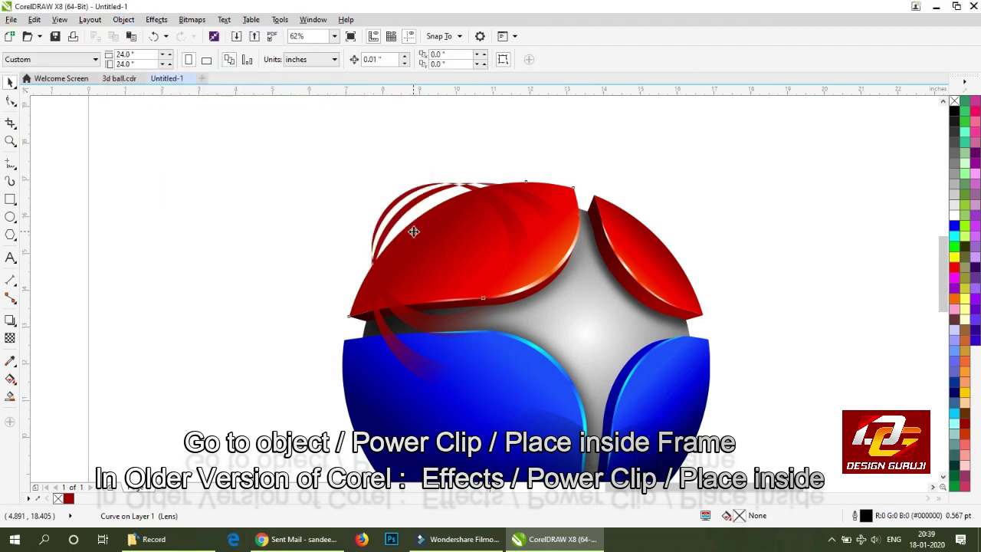
left_click(491, 234)
left_click(740, 182)
scroll(741, 182, "down", 1)
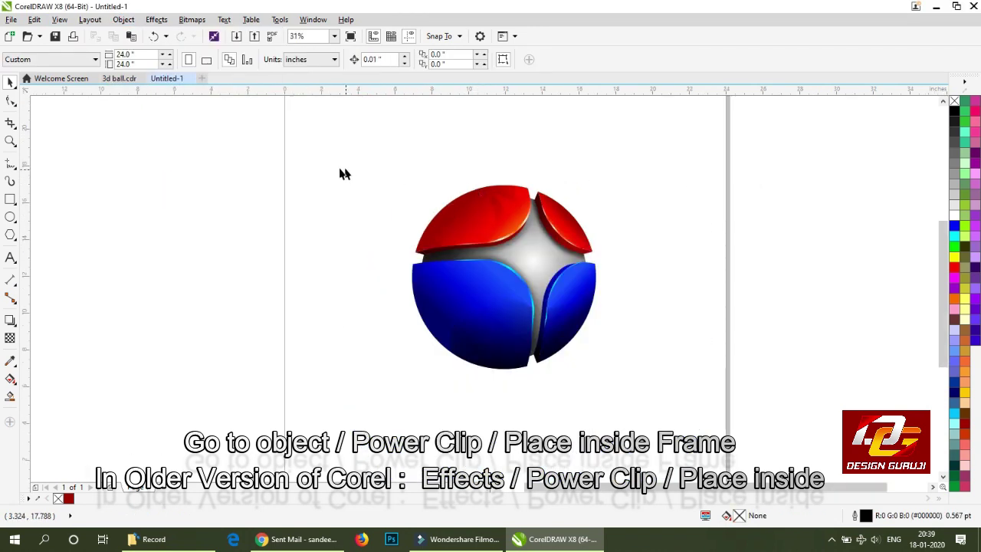
- Open the upper-left red segment's PowerClip contents for editing and enlarge the crescent bands proportionally to 105.8%
left_click_drag(333, 162, 714, 407)
key("shift+F2")
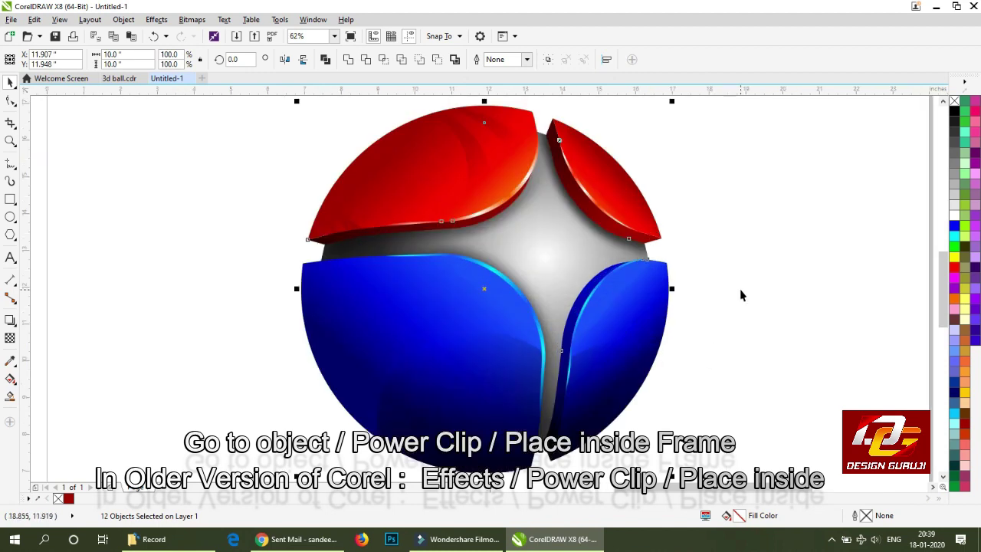
left_click(741, 296)
left_click(483, 180)
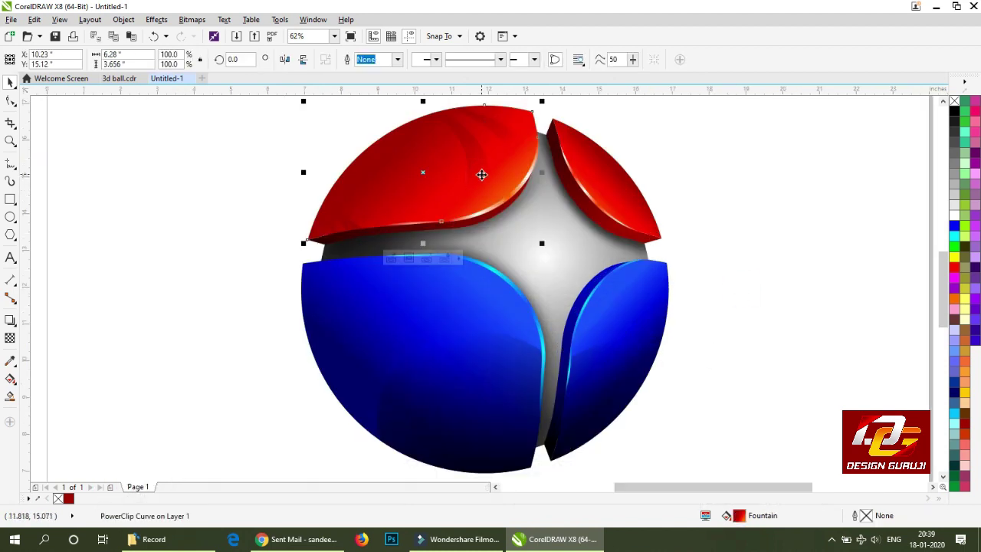
left_click(479, 171, "ctrl")
left_click(464, 144)
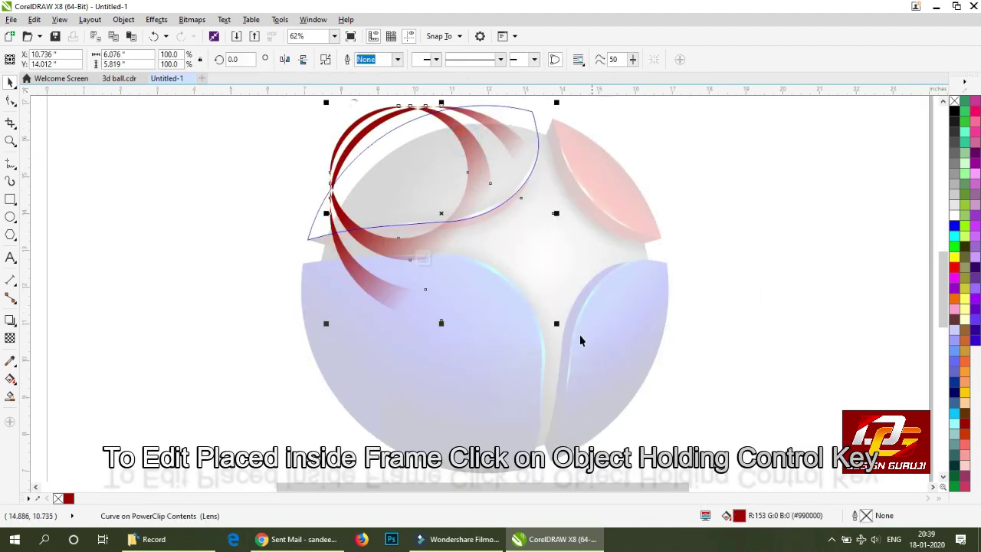
left_click_drag(561, 326, 574, 332)
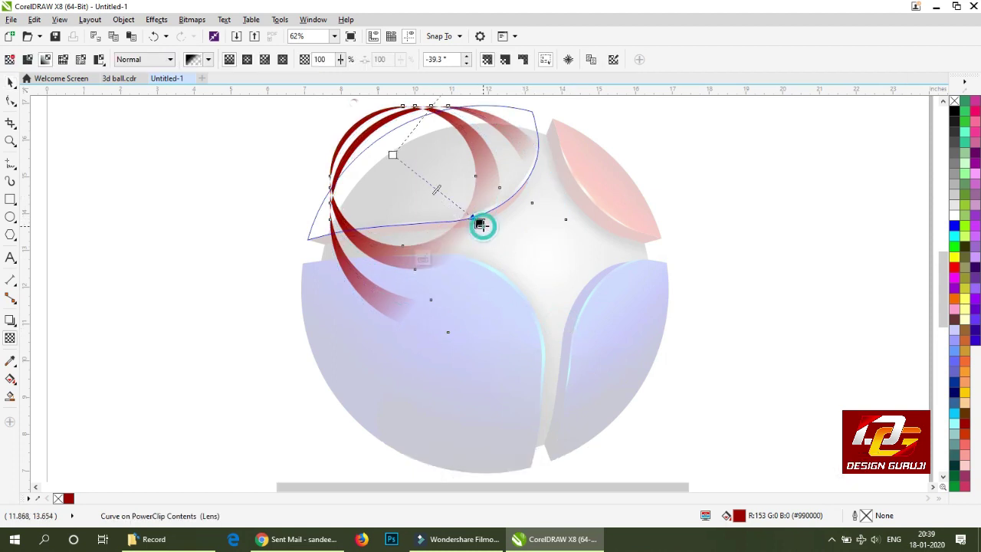
- Extend the crescent bands' transparency fade toward the lower right and finish editing the PowerClip contents
left_click_drag(480, 223, 493, 232)
left_click(493, 232)
key("space")
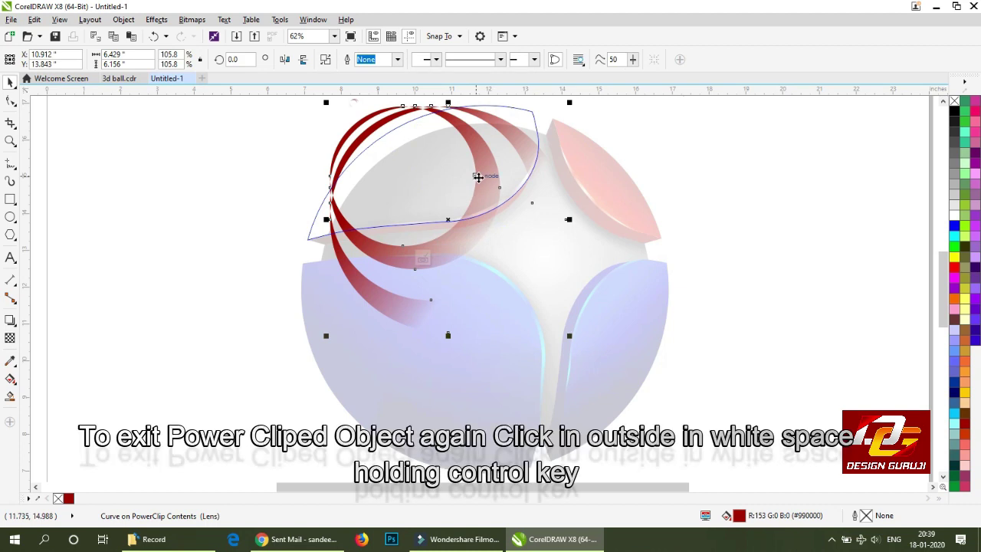
left_click(255, 220, "ctrl")
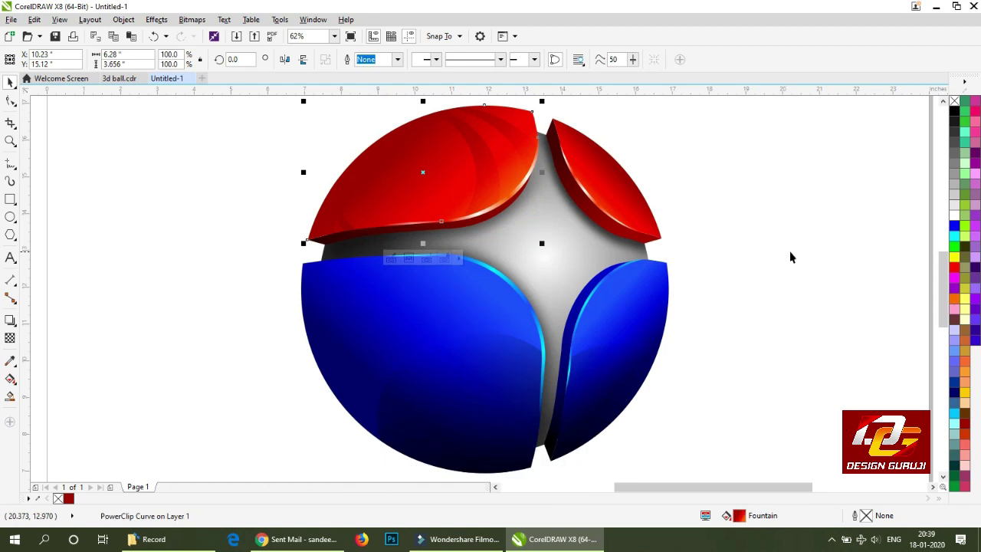
- Place a copy of the crescent bands over the lower-left blue segment and fill it with navy blue (#000066)
left_click(405, 244)
scroll(403, 245, "down", 1)
left_click_drag(439, 212, 407, 311)
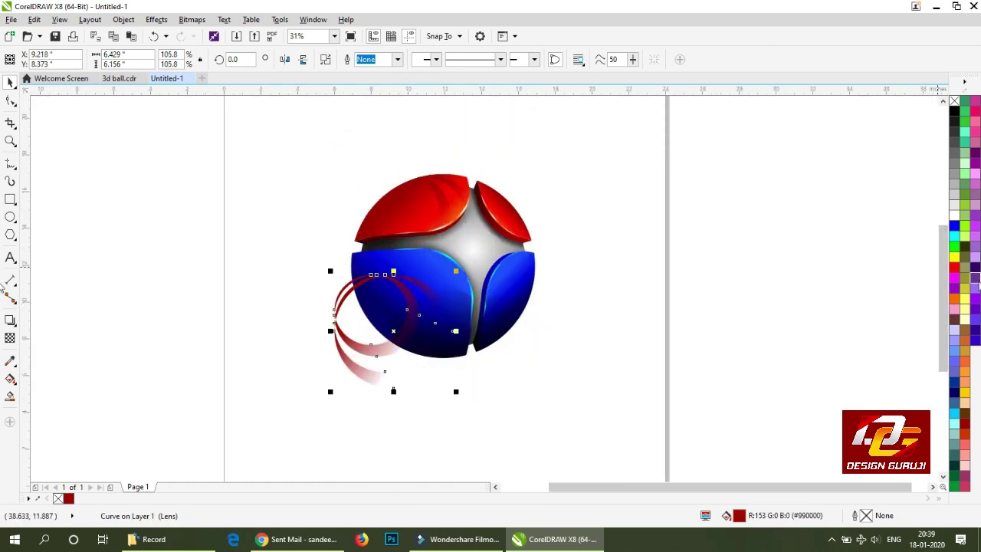
left_click(955, 392)
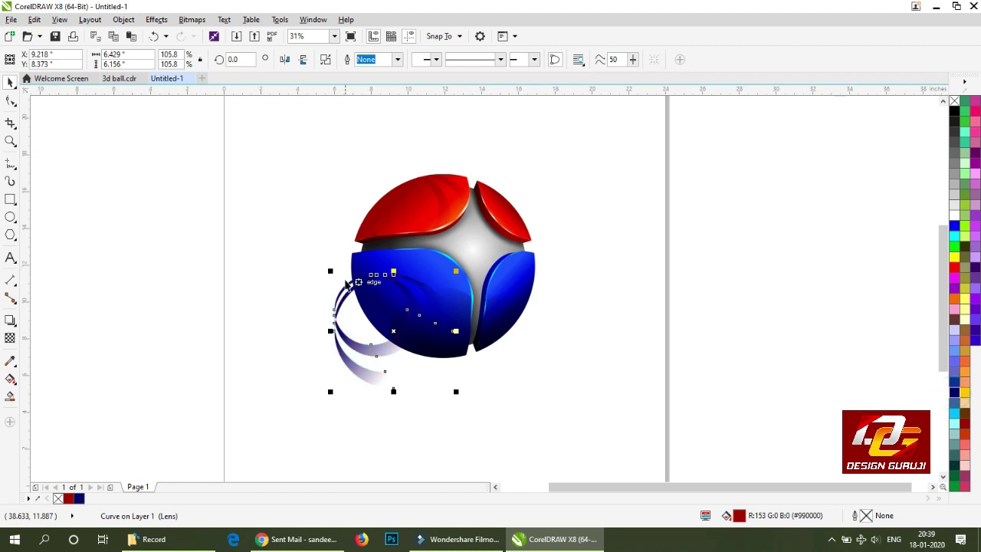
- Rotate the navy crescent bands to about 150.3° and position them over the lower edge of the lower-left blue segment
left_click(364, 285)
left_click_drag(328, 270, 496, 290)
left_click_drag(455, 399, 407, 387)
left_click(230, 202)
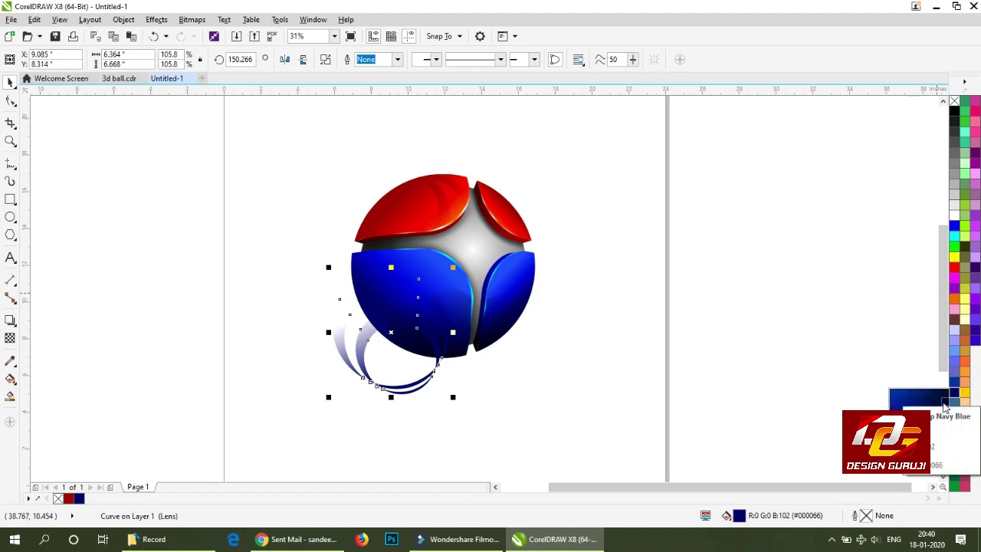
- Fill the rotated bands with very dark blue (#000828) and PowerClip them inside the lower-left blue segment
left_click(949, 404)
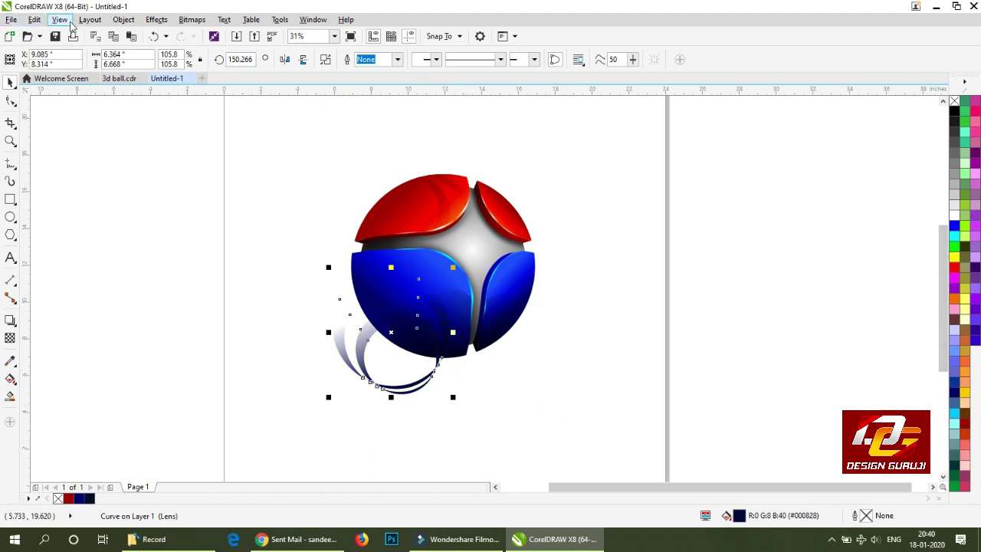
left_click(34, 19)
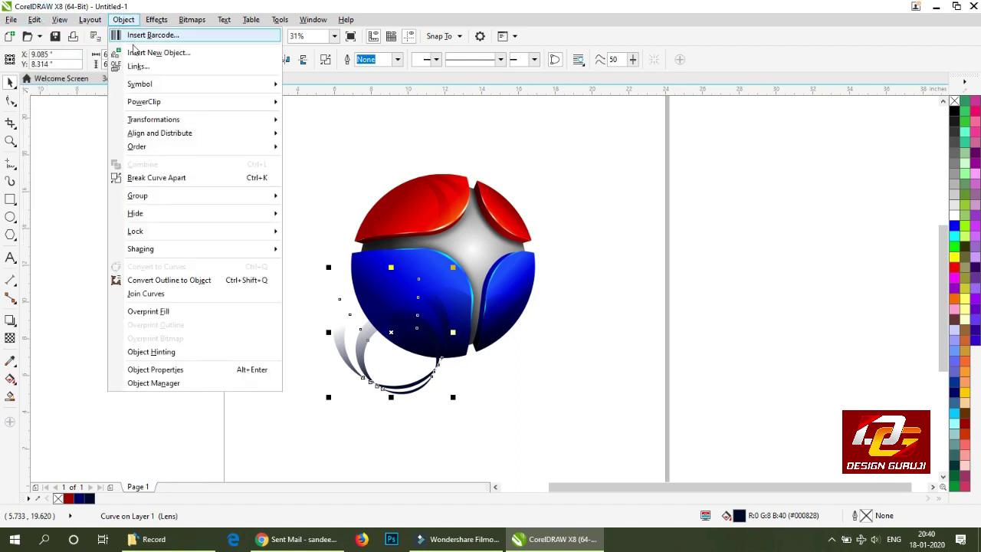
left_click(144, 102)
left_click(334, 103)
left_click(431, 302)
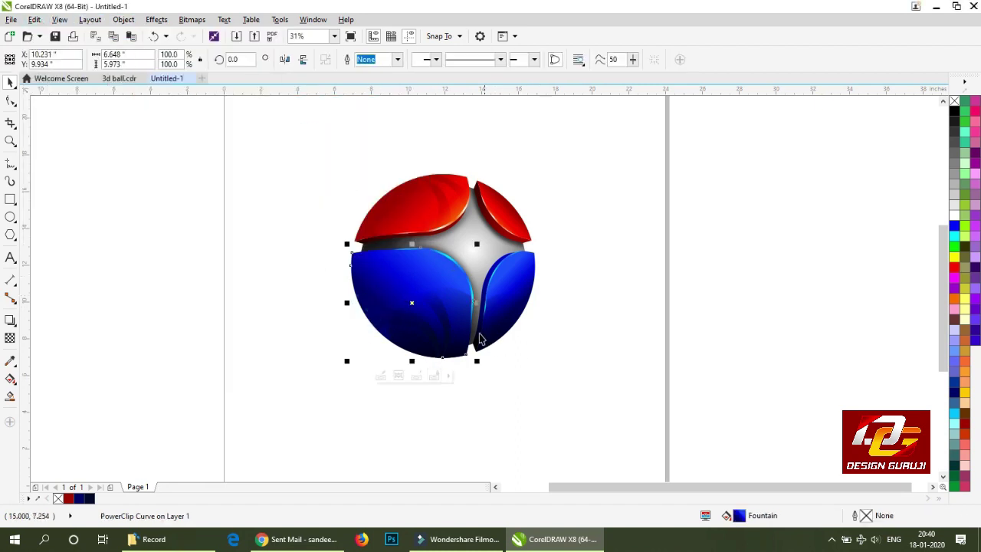
scroll(478, 334, "up", 2)
scroll(460, 323, "down", 1)
left_click(679, 355)
scroll(547, 304, "down", 1)
left_click(656, 192)
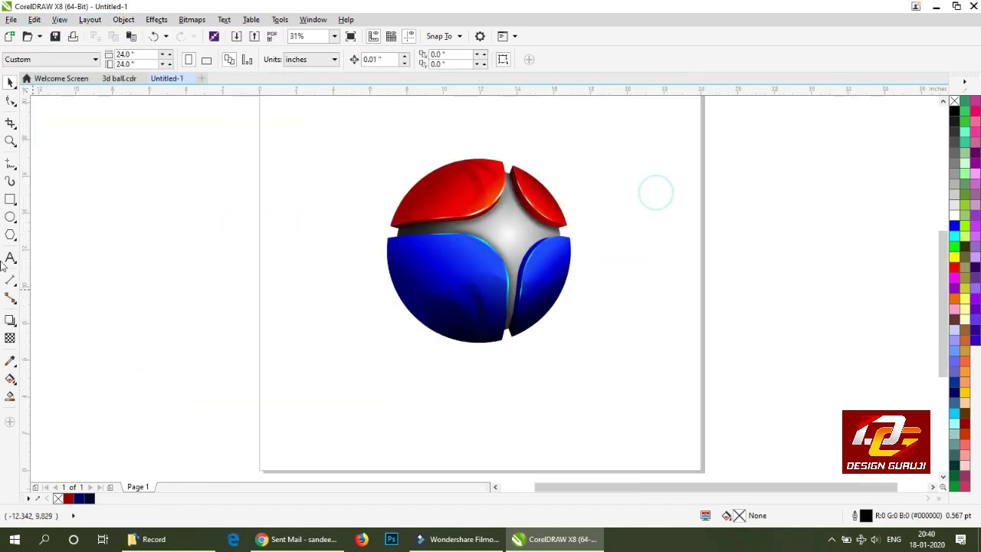
- Draw a flat ellipse about 8.1 by 0.53 inches just below the sphere, fill it black and remove its outline
left_click(10, 217)
left_click_drag(412, 339, 566, 354)
left_click_drag(317, 125, 600, 351)
scroll(519, 350, "up", 1)
left_click(520, 352)
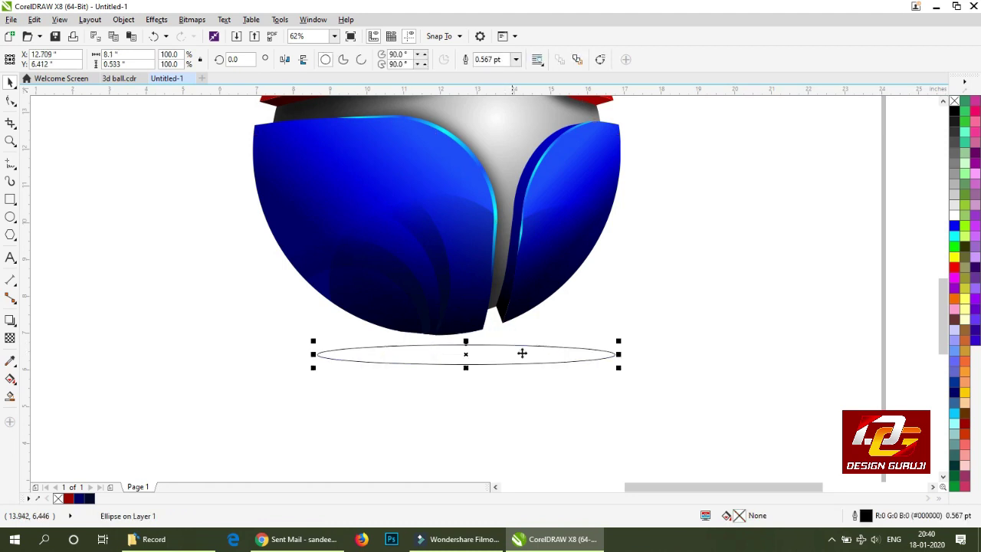
scroll(436, 322, "down", 1)
right_click(954, 101)
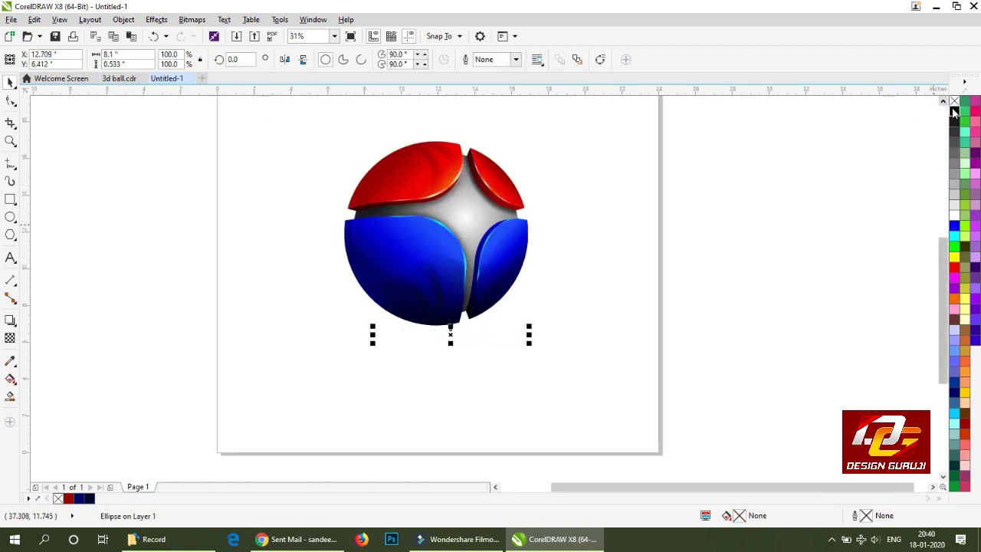
left_click(954, 112)
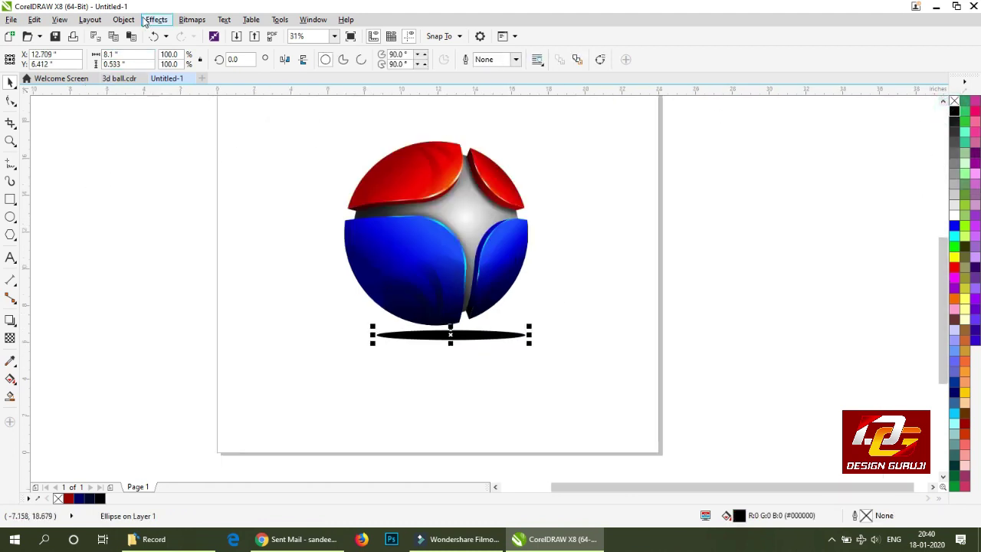
- Convert the black ellipse to a 150 dpi RGB bitmap with anti-aliasing and a transparent background
left_click(192, 19)
left_click(215, 33)
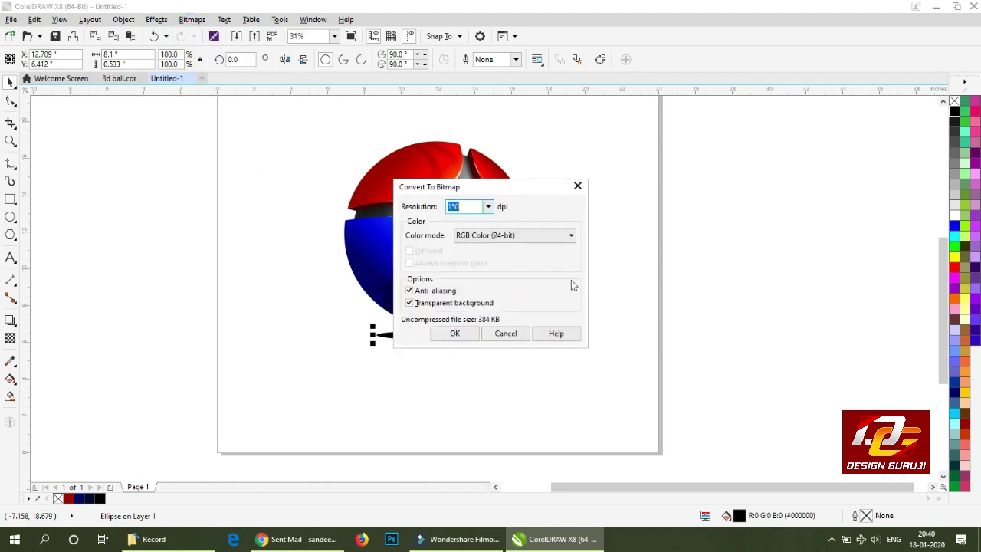
left_click(455, 334)
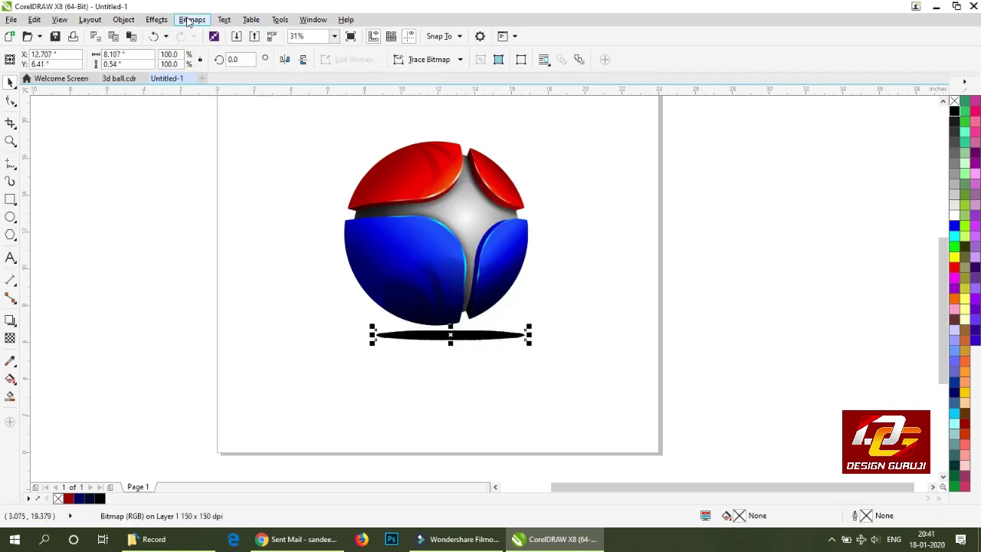
- Apply a Gaussian Blur with a 22-pixel radius to the black ellipse bitmap
left_click(192, 20)
mouse_move(223, 286)
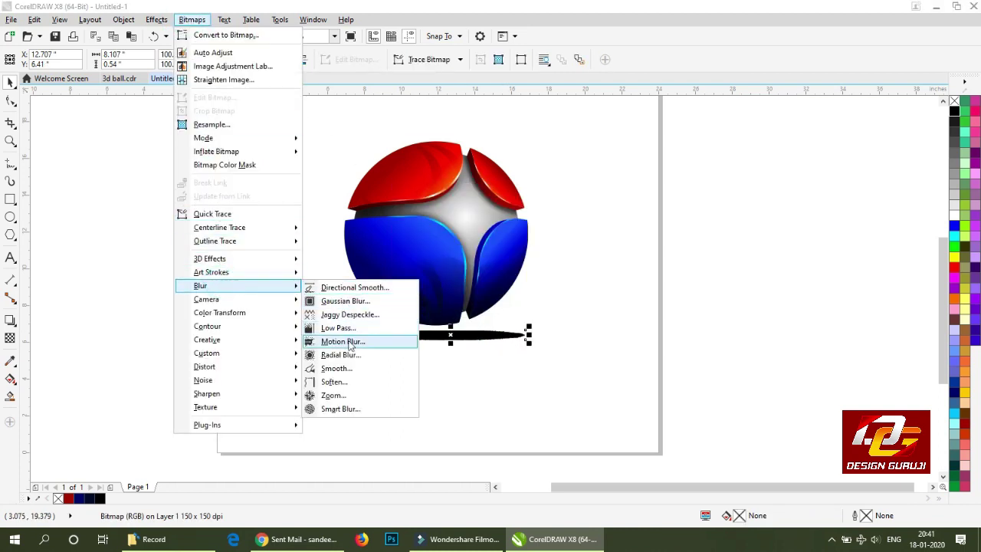
left_click(352, 297)
mouse_move(422, 261)
left_mouse_down()
mouse_move(436, 263)
mouse_move(411, 263)
mouse_move(430, 263)
left_mouse_up()
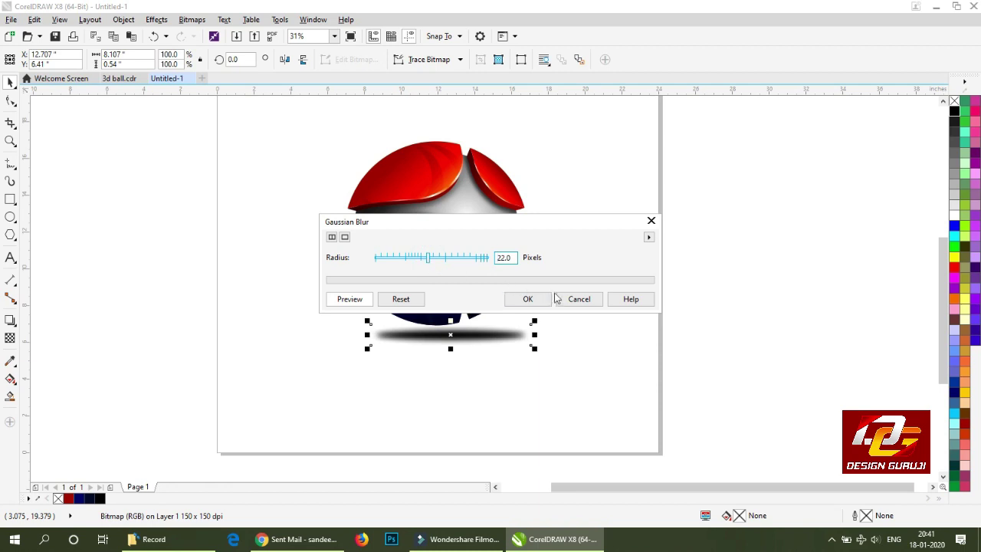
left_click(536, 299)
- Apply a uniform transparency to the blurred ellipse shadow
scroll(480, 345, "up", 4)
left_click(9, 338)
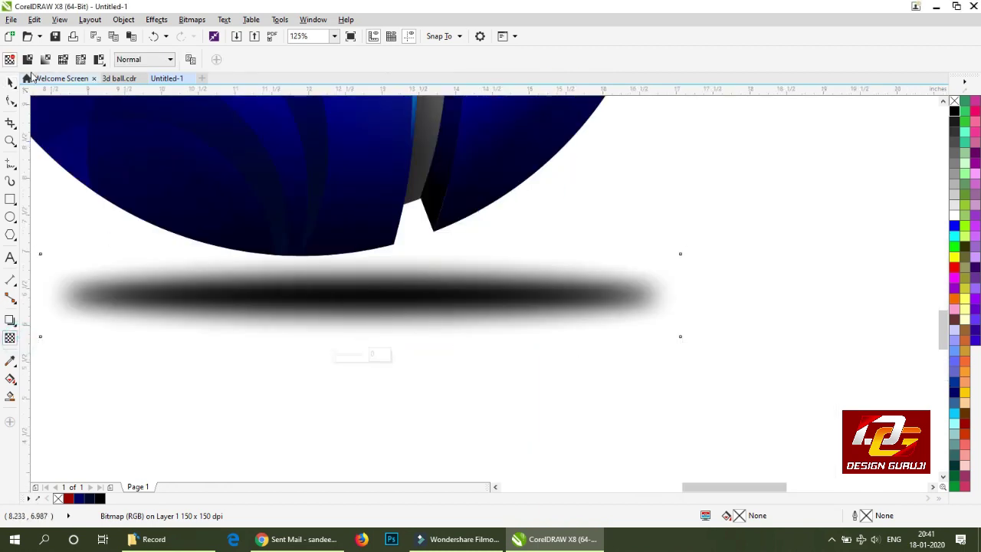
left_click(27, 59)
left_click(315, 469)
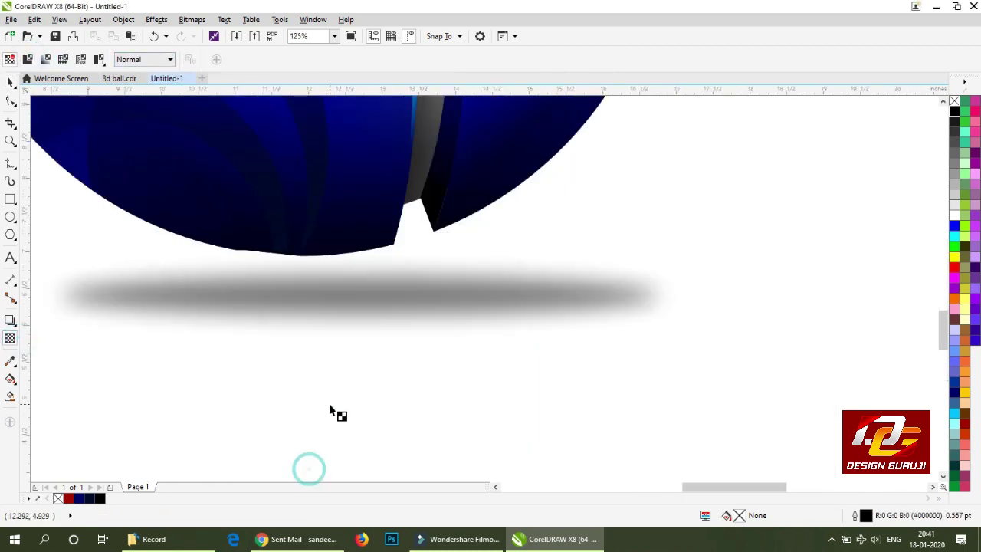
- Move the shadow down clear of the sphere and group all twelve sphere objects
left_click(11, 84)
scroll(196, 287, "down", 1)
left_click(278, 290)
scroll(328, 275, "down", 2)
left_click_drag(337, 278, 332, 328)
left_click_drag(232, 158, 413, 305)
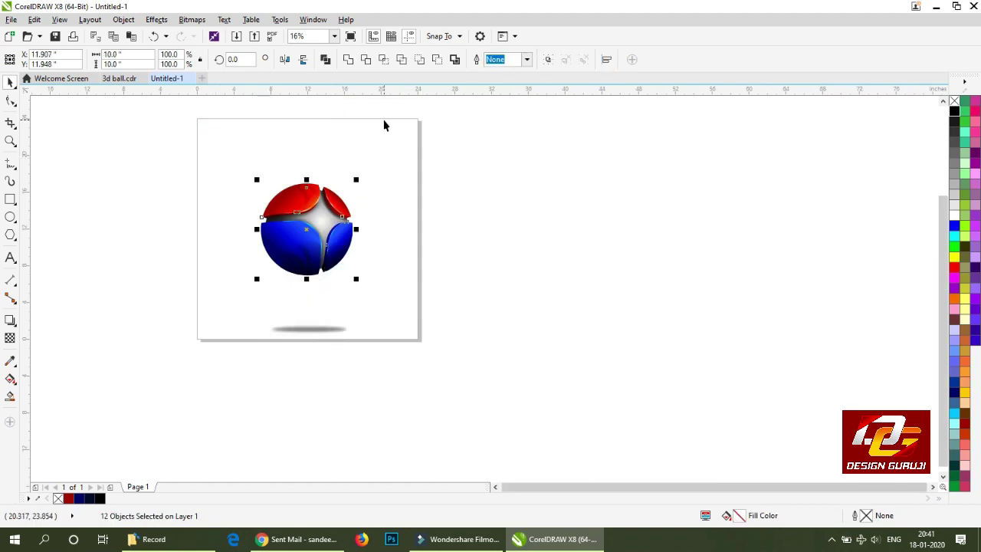
key("ctrl+g")
- Move the shadow back up beneath the sphere and center it horizontally on the sphere group
left_click_drag(311, 338, 308, 293)
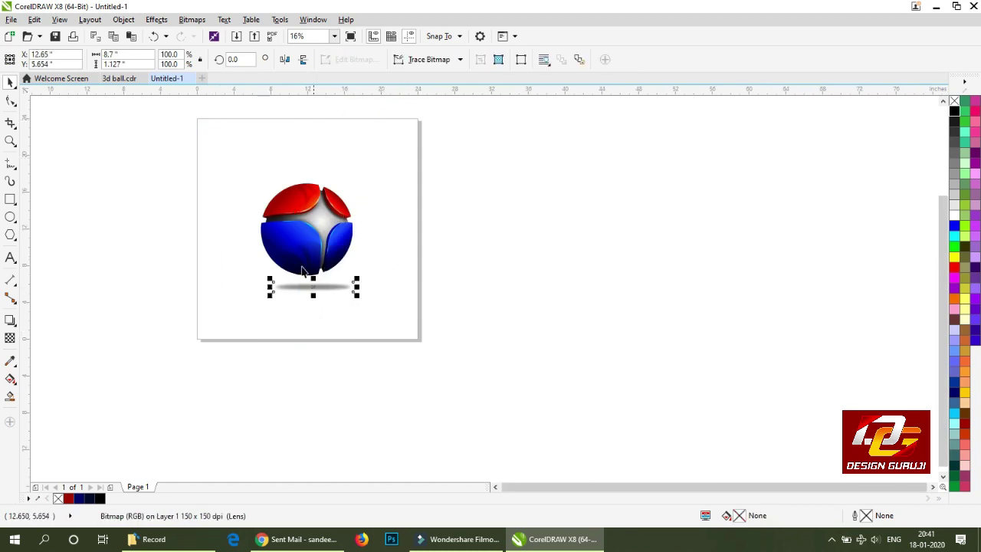
scroll(306, 264, "up", 2)
left_click(369, 258, "shift")
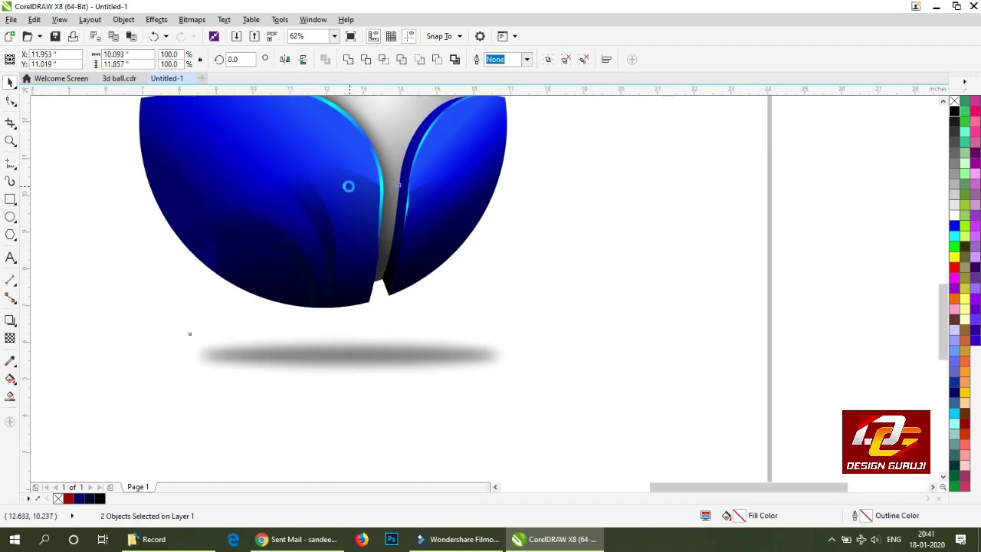
key("c")
left_click(567, 305)
- Move the shadow up closer to the sphere and overlay a centered copy scaled to 78.4%
left_click_drag(371, 350, 369, 328)
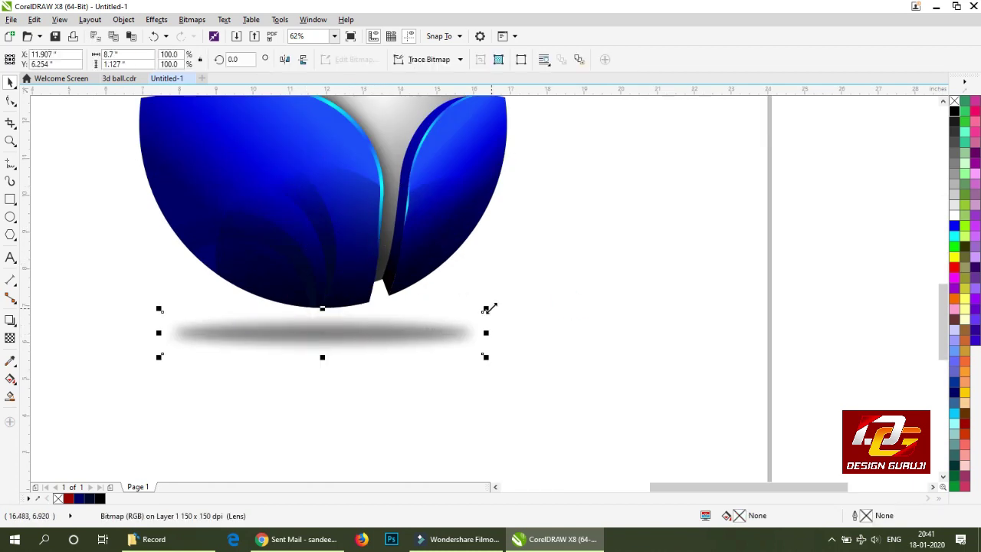
left_click_drag(491, 310, 455, 307)
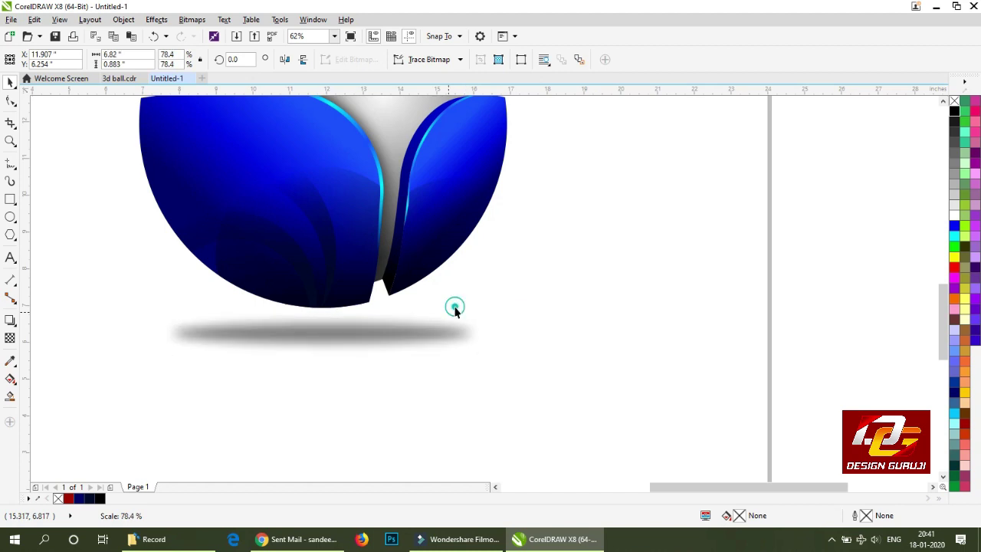
left_click(534, 307)
- Draw a background rectangle about 20.1 by 15.7 inches around the sphere and its shadow
scroll(582, 303, "down", 1)
scroll(603, 306, "down", 1)
key("F6")
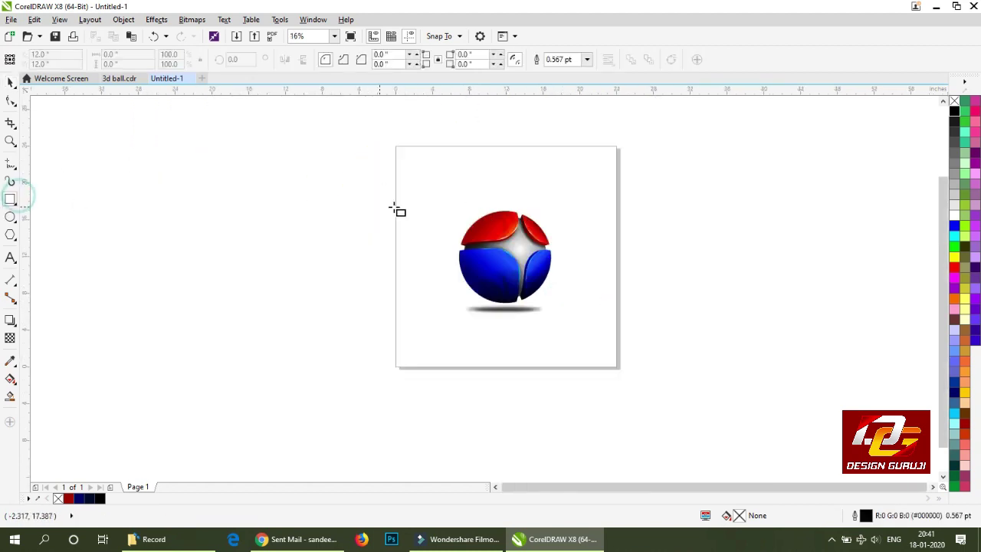
left_click_drag(412, 186, 598, 331)
key("shift+F2")
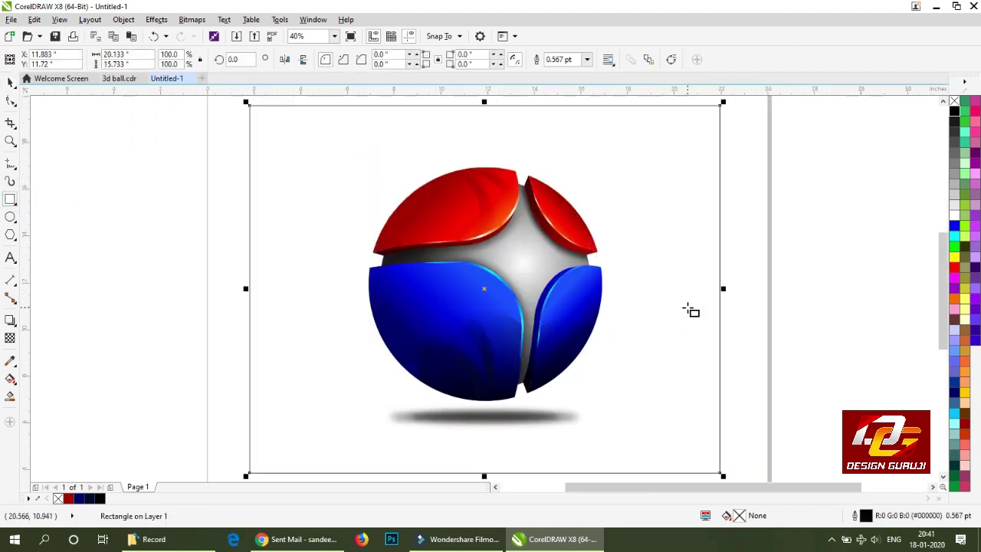
key("space")
- Try gray shades on the background rectangle behind the sphere and fill it with light gray (#CCCCCC)
left_click(955, 180)
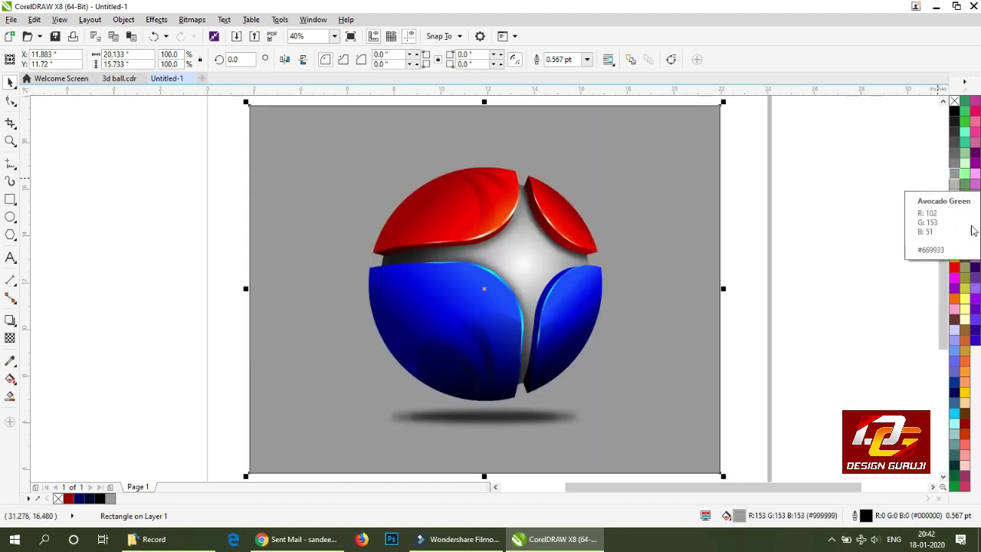
left_click(954, 206)
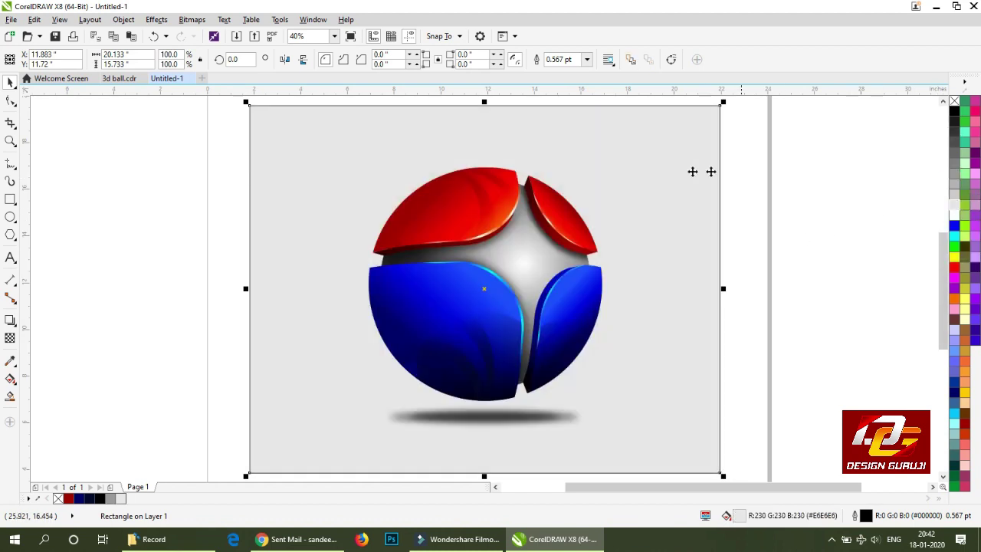
left_click(955, 196)
- Give the background rectangle an elliptical fountain fill from white center to light gray, extending beyond the rectangle's right edge
left_click(11, 379)
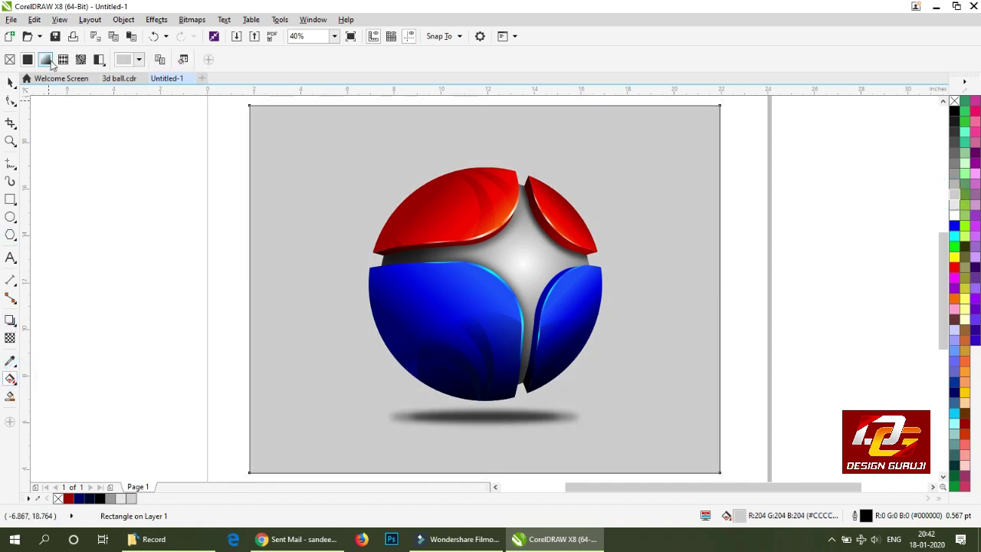
left_click(45, 59)
left_click(177, 59)
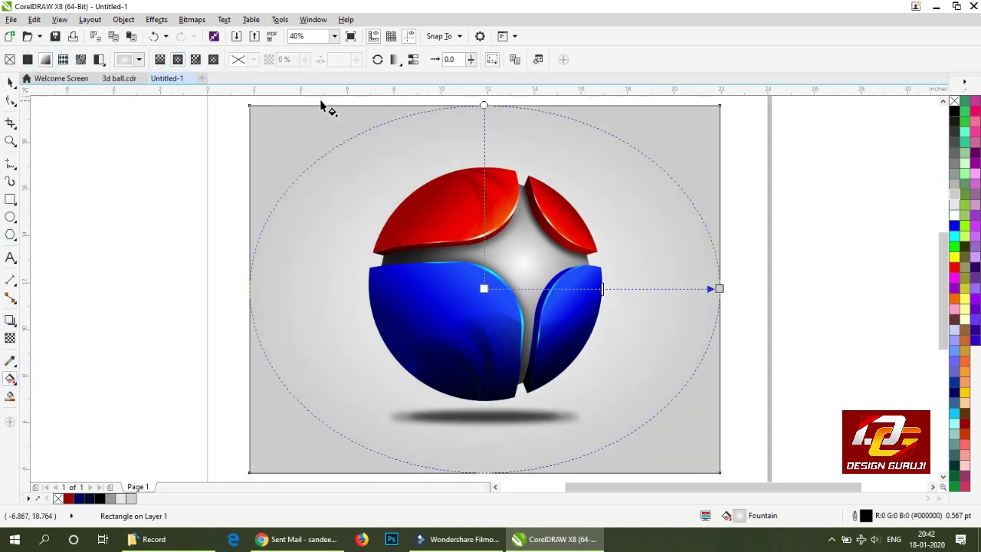
left_click_drag(719, 288, 785, 288)
left_click(10, 83)
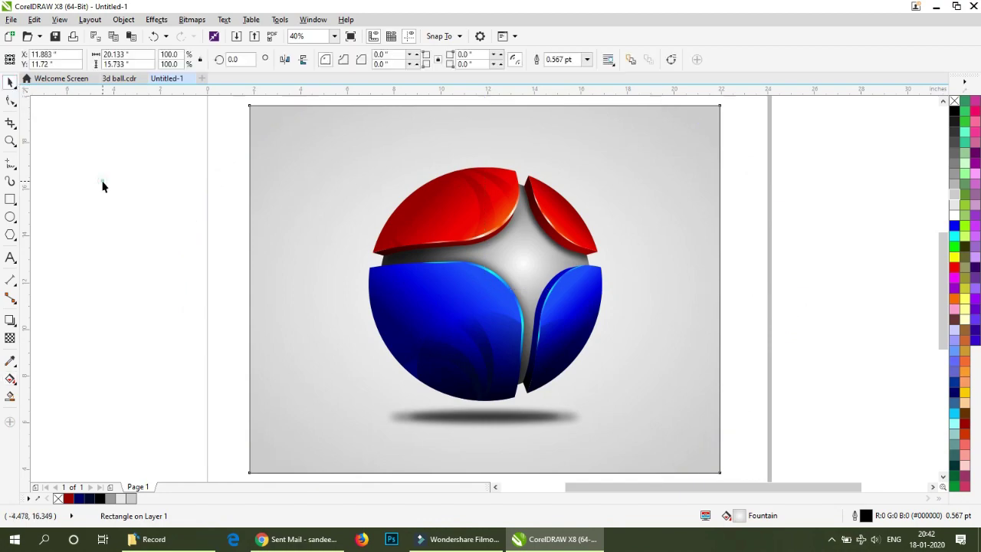
left_click(105, 182)
scroll(241, 176, "down", 2)
left_click_drag(241, 172, 594, 337)
key("F4")
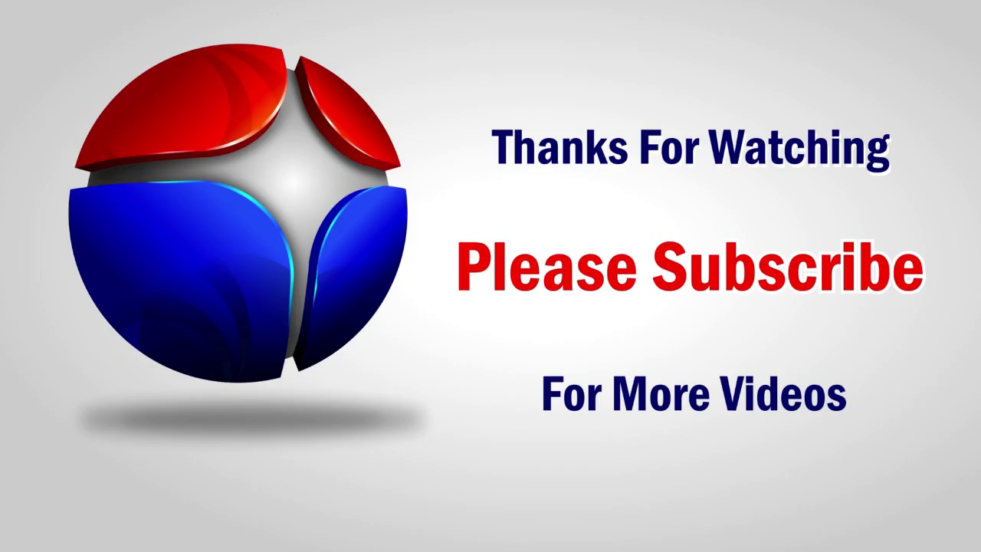